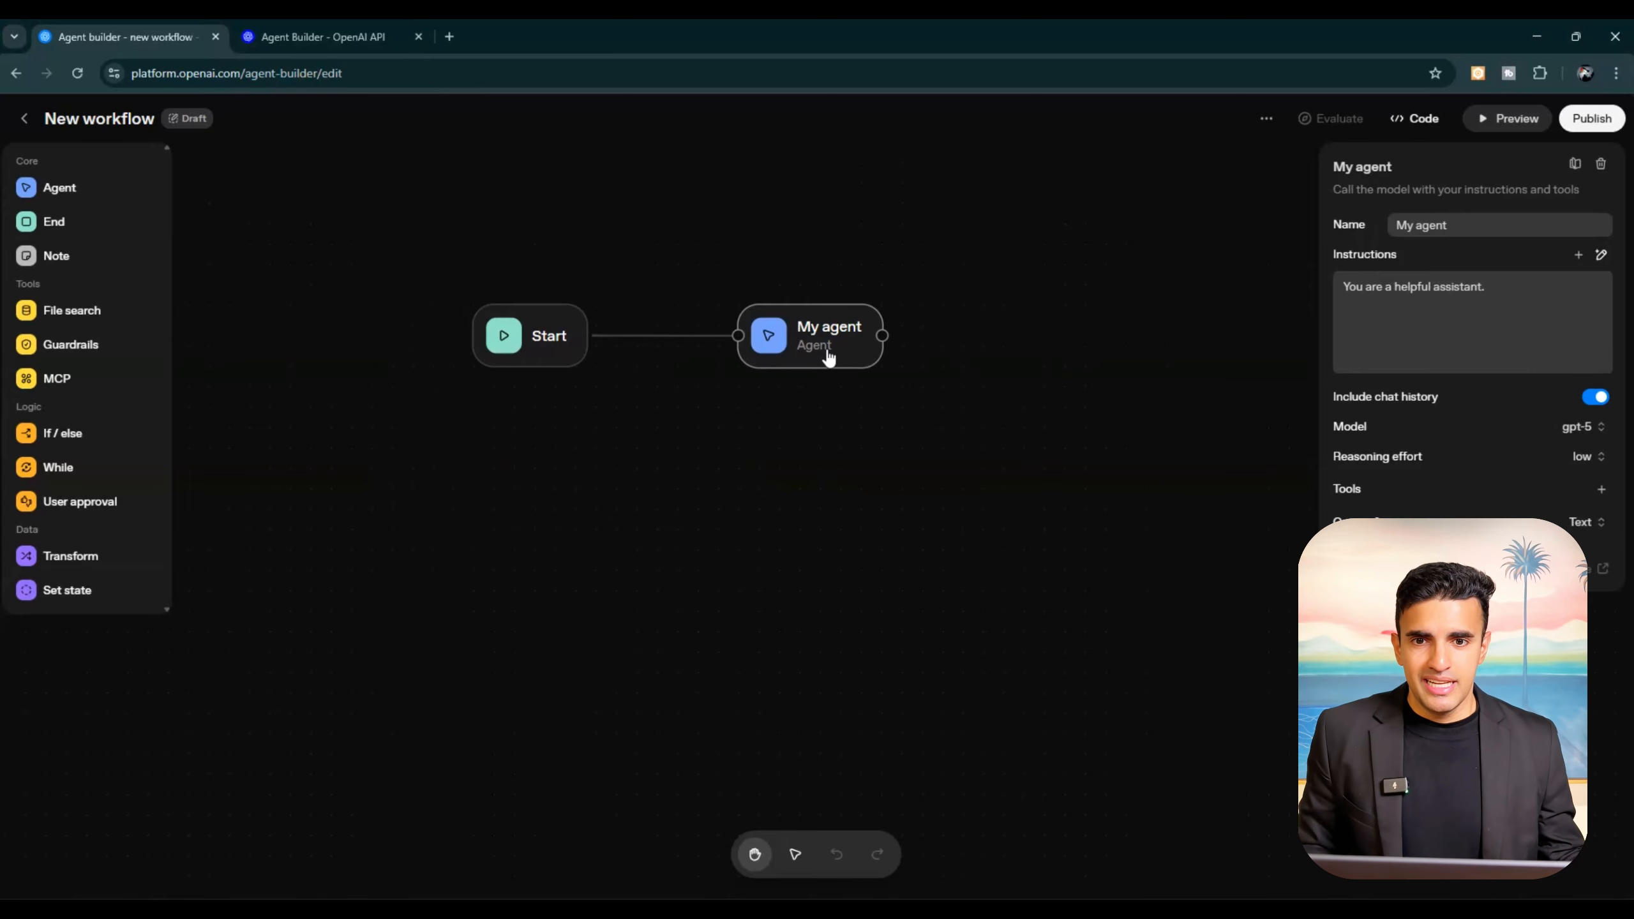
Step: Browse the MCP servers available for My agent's tools, filtering by OpenAI and by other developers, and close the list
{"action": "left_click", "coordinate": [1601, 489]}
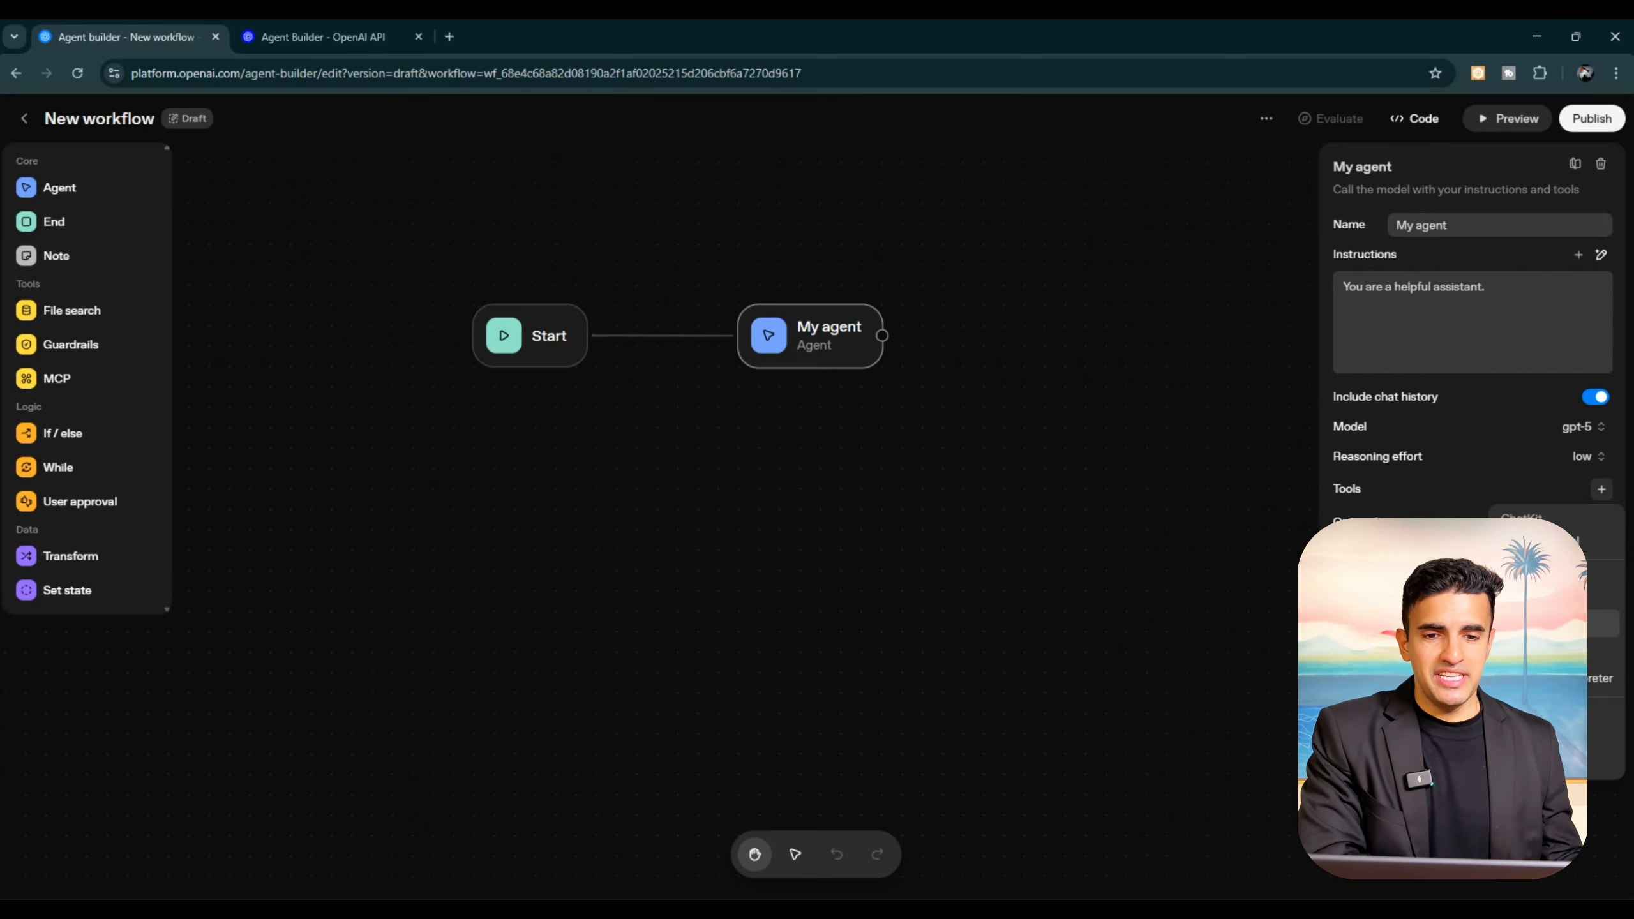
{"action": "left_click", "coordinate": [1544, 596]}
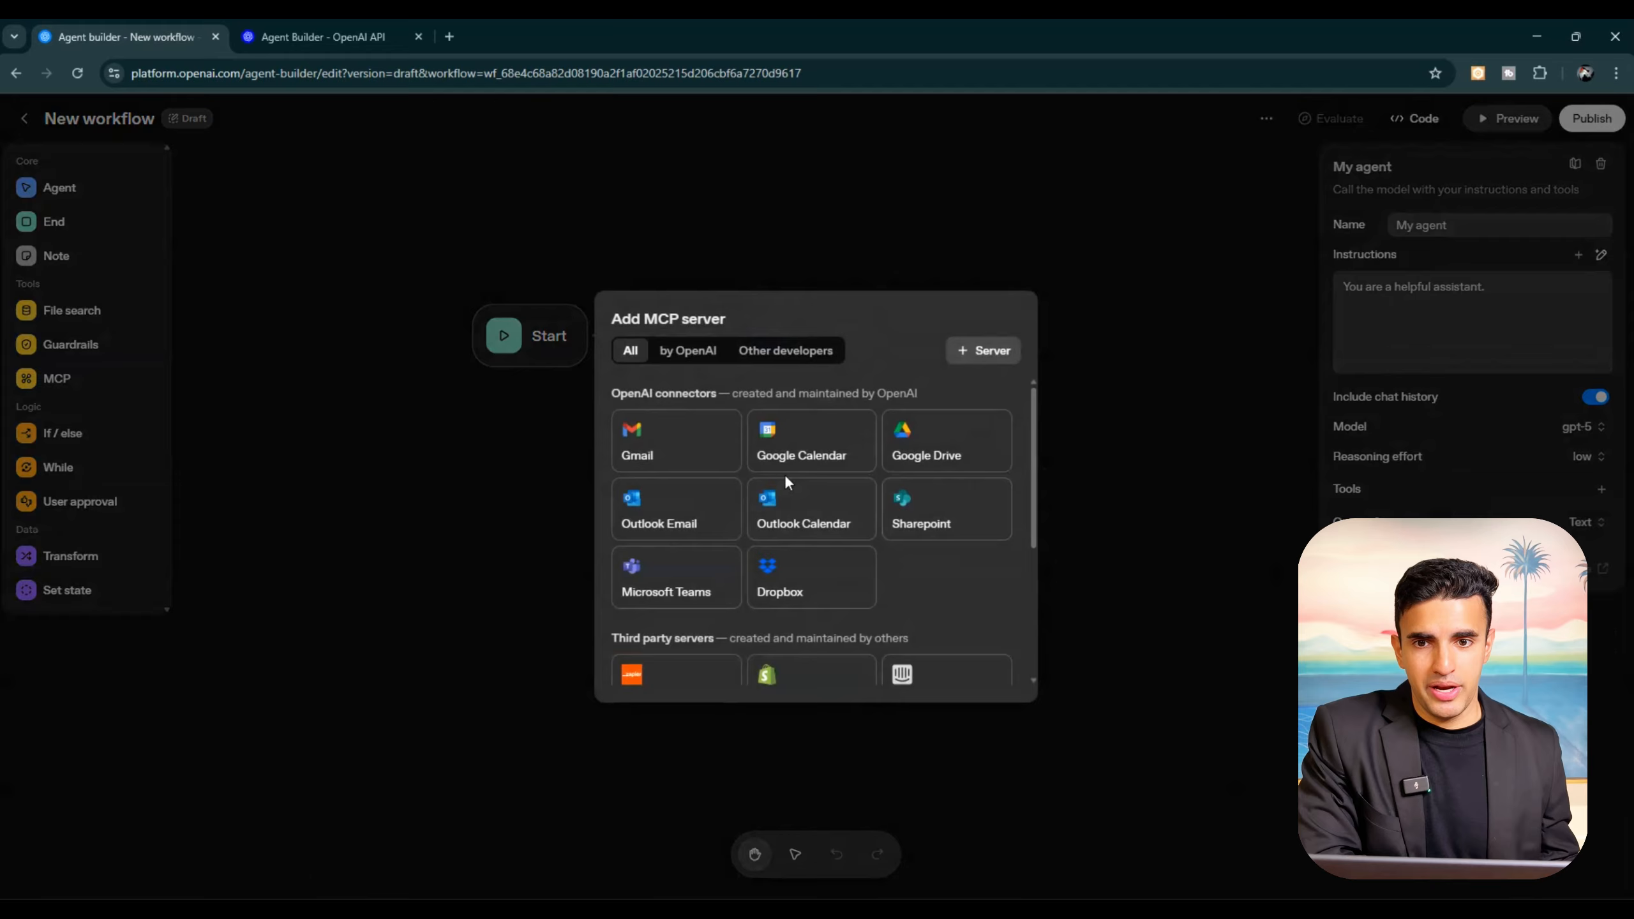
{"action": "scroll", "coordinate": [783, 473], "scroll_direction": "down", "scroll_amount": 3}
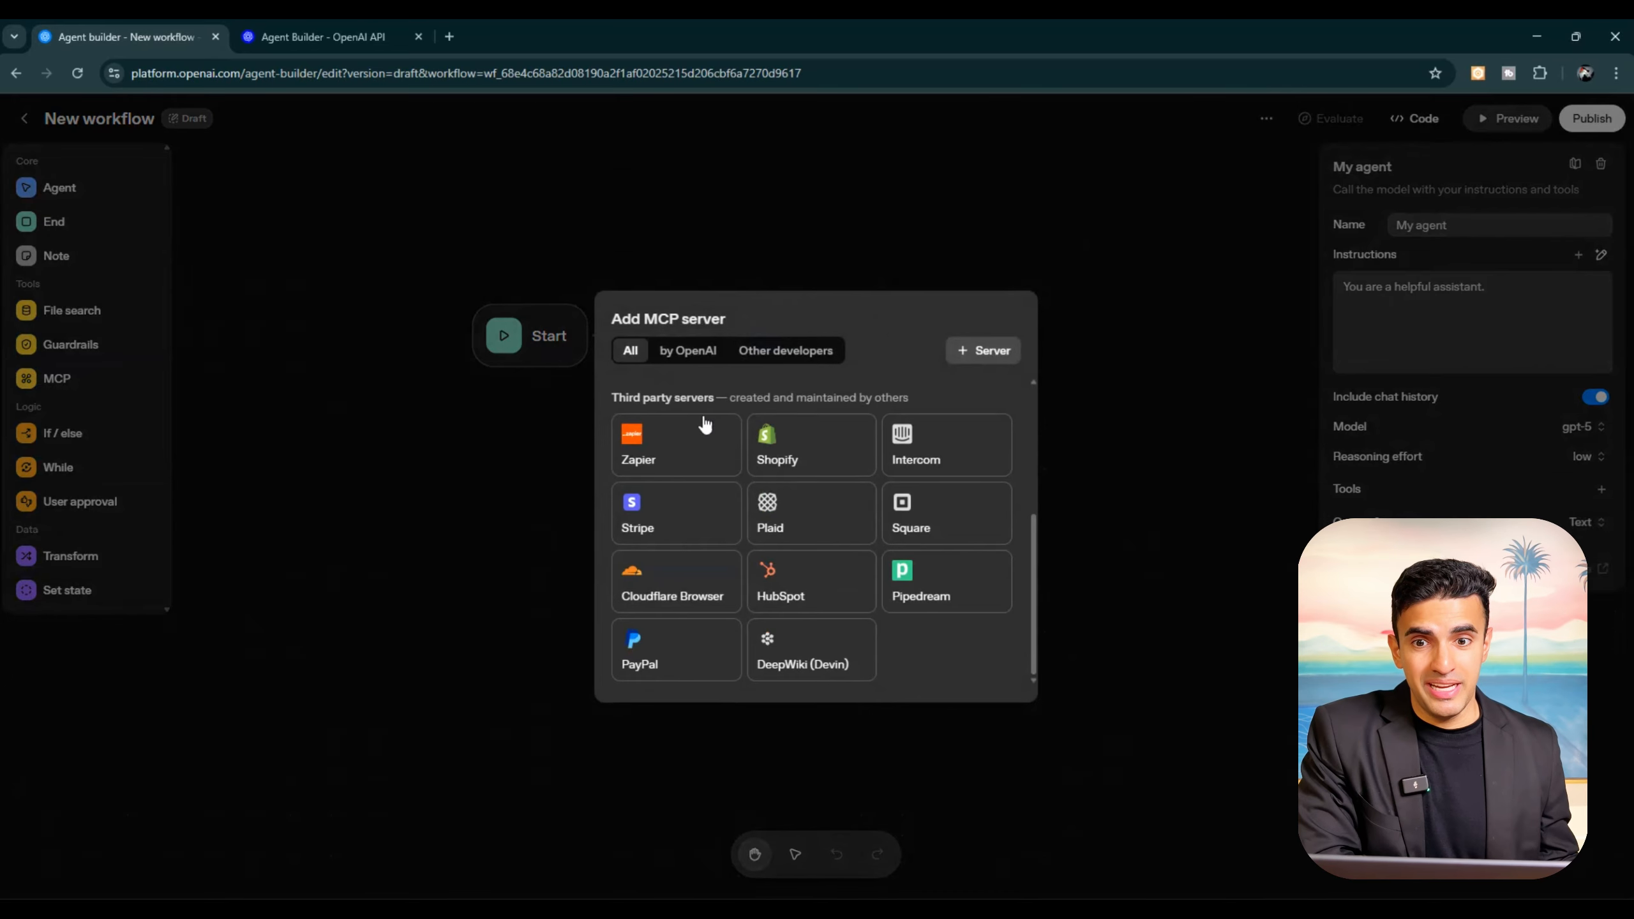
{"action": "left_click", "coordinate": [688, 350]}
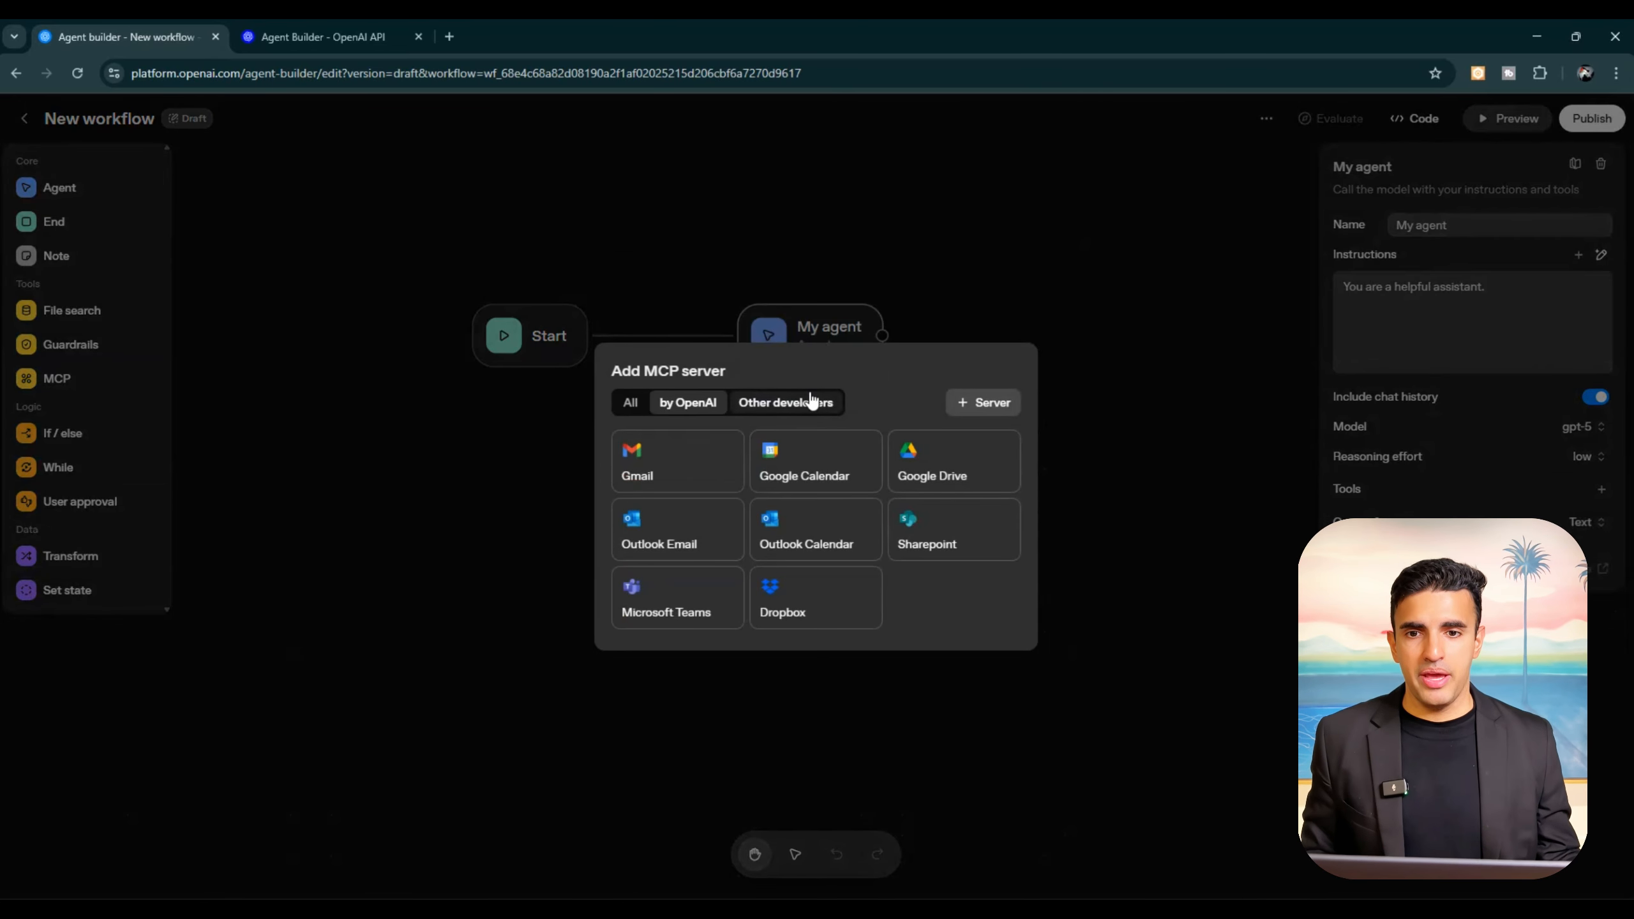
{"action": "left_click", "coordinate": [782, 402]}
{"action": "left_click", "coordinate": [1136, 270]}
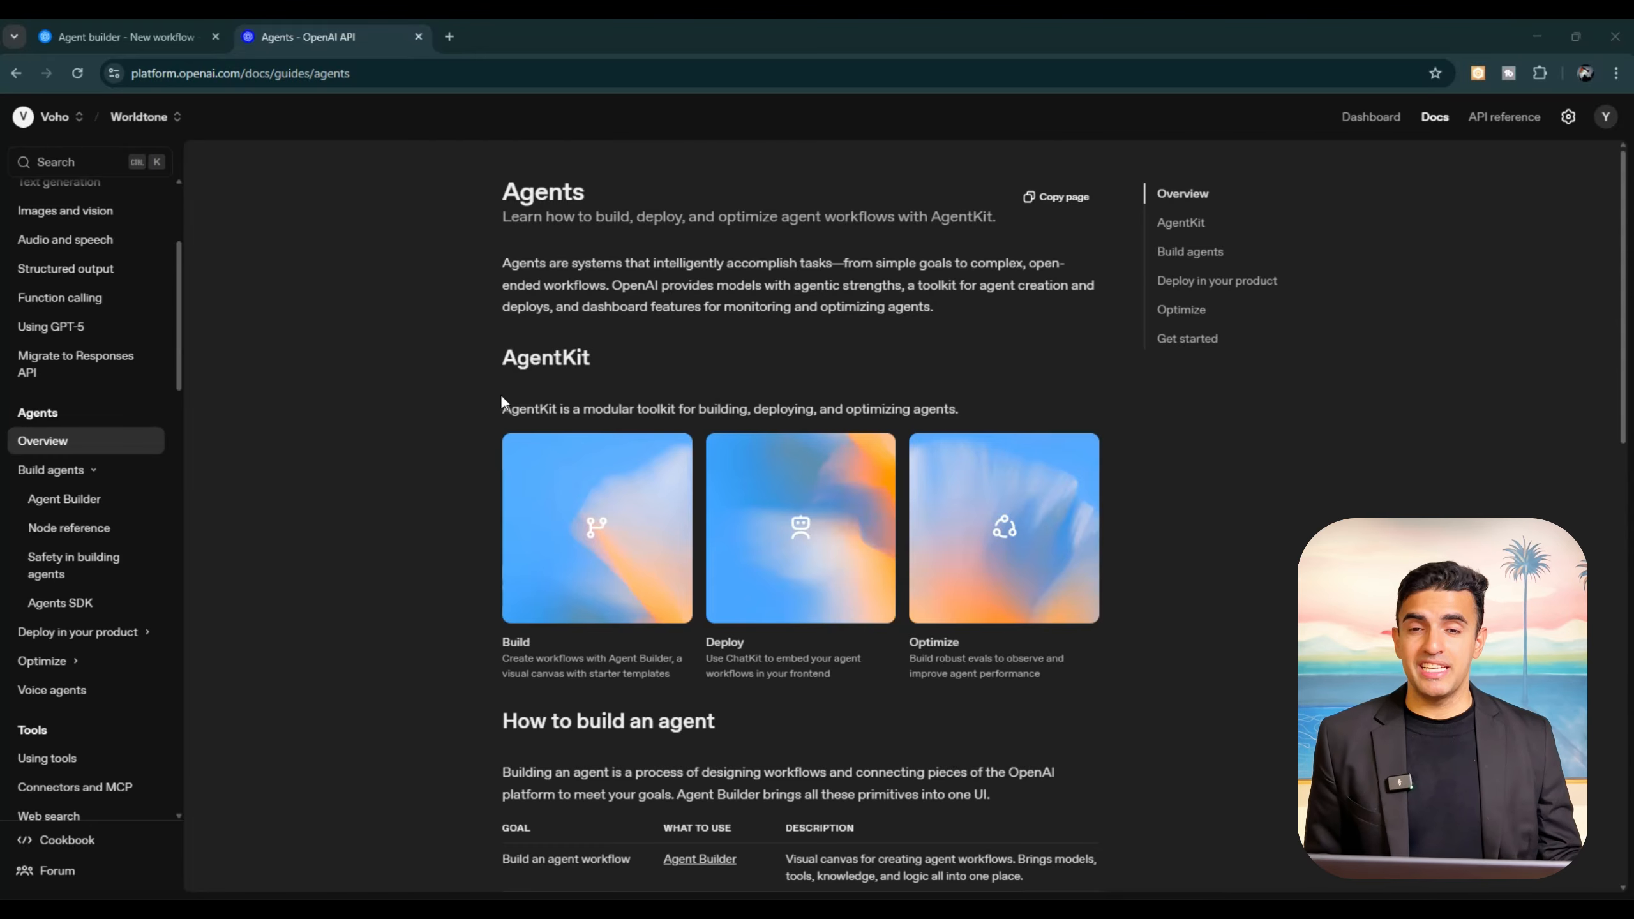
Step: Read the Agents overview guide's sections on AgentKit, building an agent, deploying it in a product and optimizing its performance
{"action": "key", "text": "ctrl+plus"}
{"action": "key", "text": "ctrl+plus"}
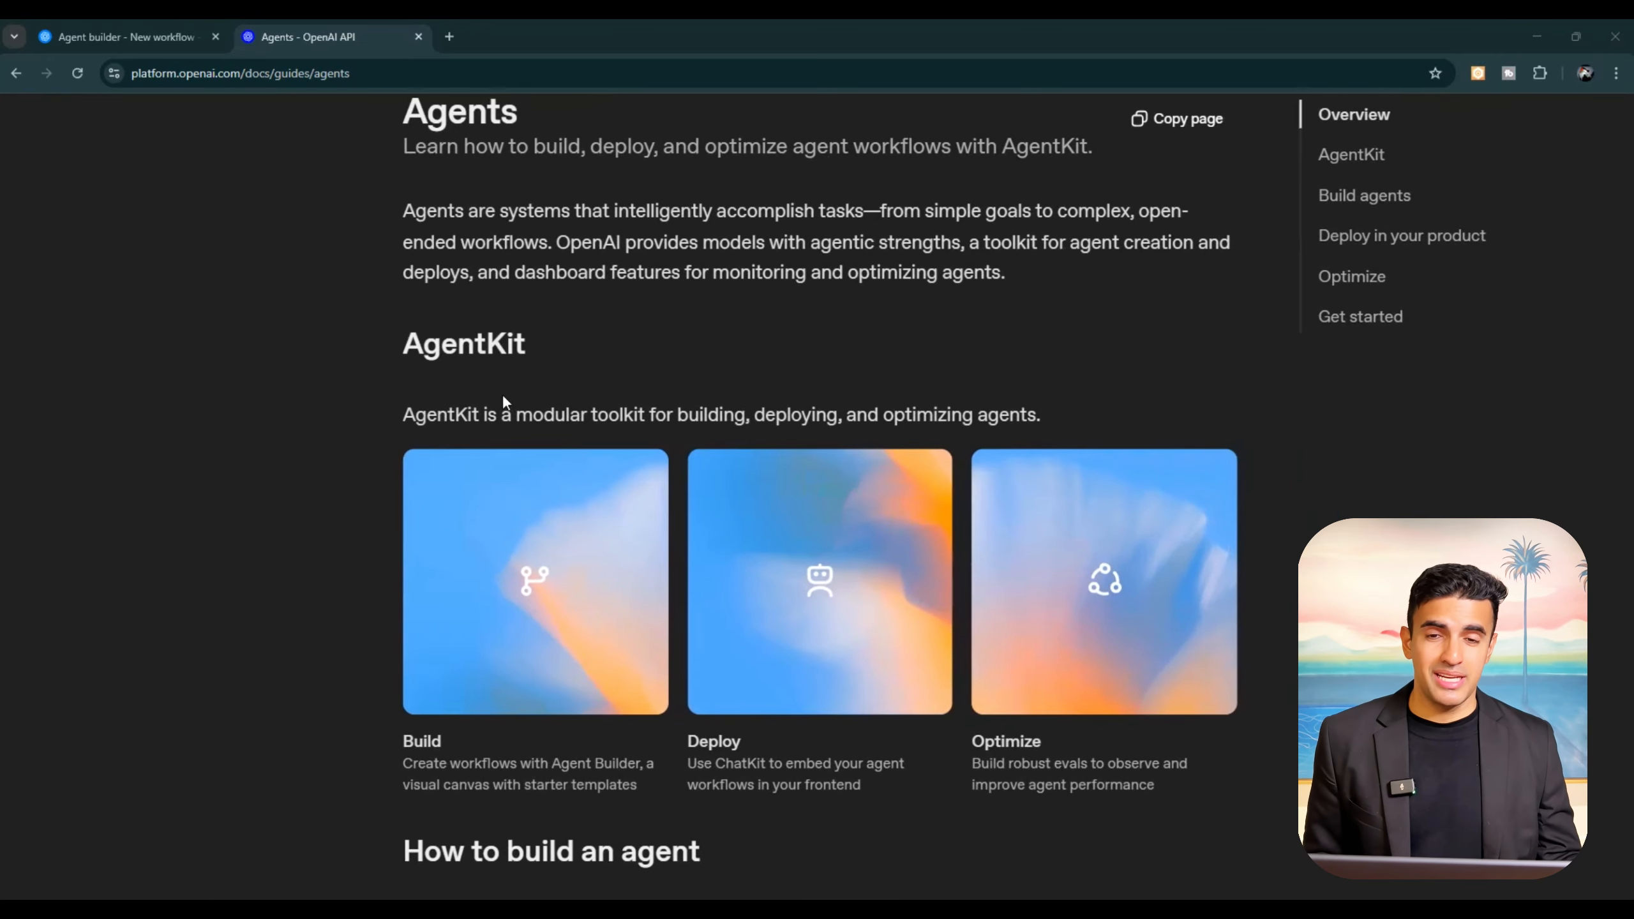
{"action": "scroll", "coordinate": [505, 401], "scroll_direction": "down", "scroll_amount": 1}
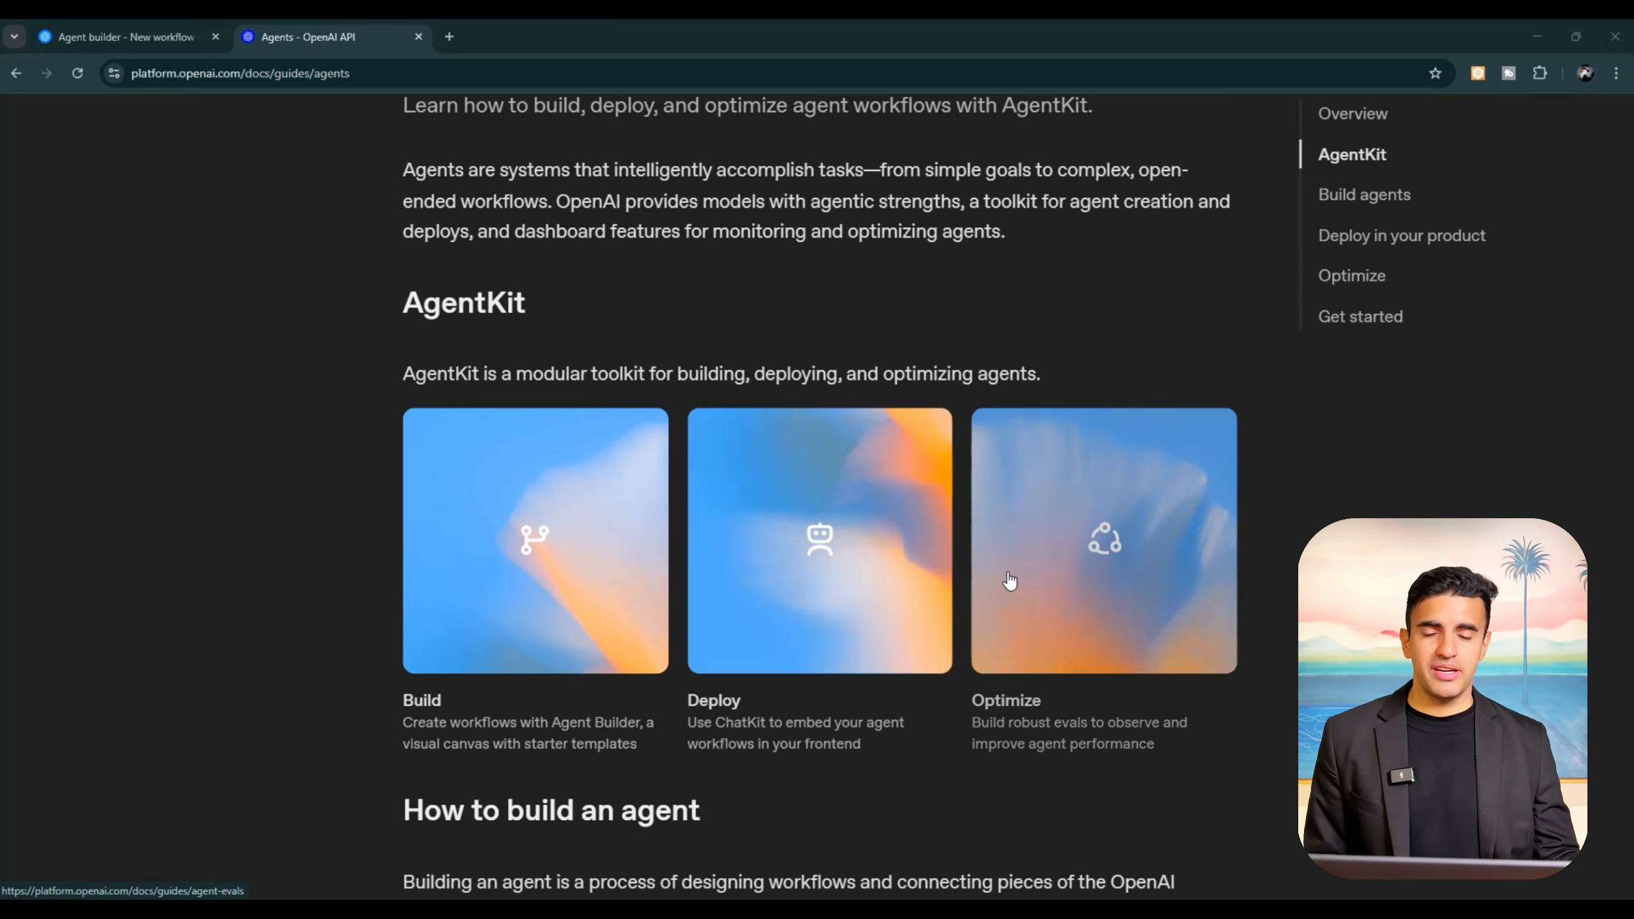
{"action": "scroll", "coordinate": [1009, 581], "scroll_direction": "down", "scroll_amount": 9}
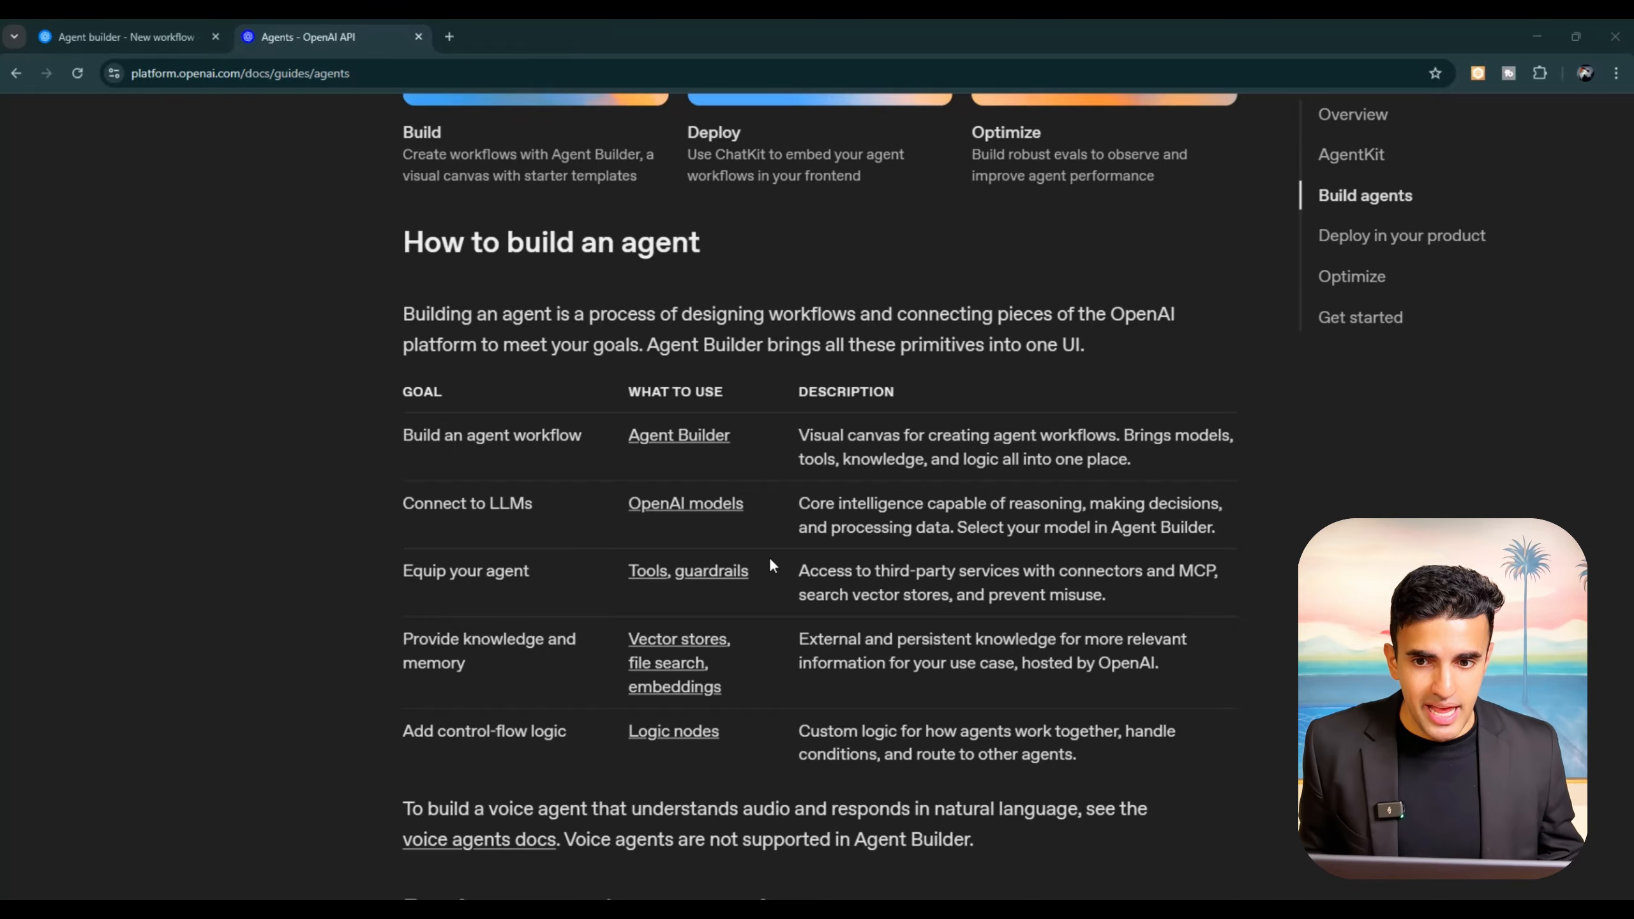
{"action": "scroll", "coordinate": [770, 559], "scroll_direction": "down", "scroll_amount": 3}
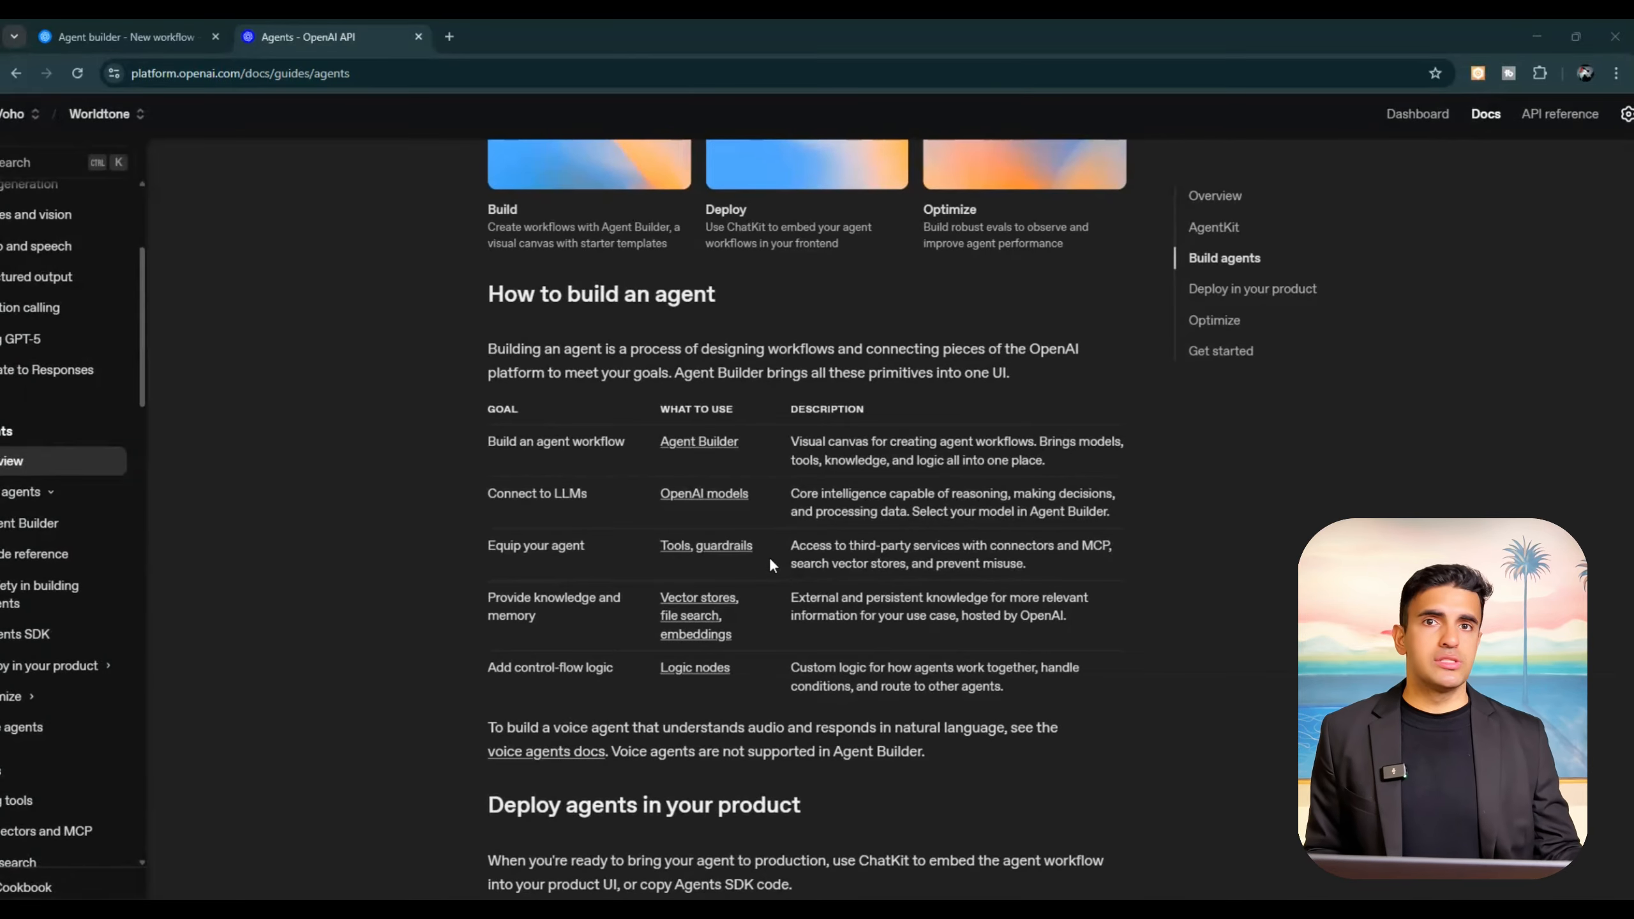
{"action": "scroll", "coordinate": [771, 559], "scroll_direction": "down", "scroll_amount": 3}
{"action": "scroll", "coordinate": [770, 560], "scroll_direction": "down", "scroll_amount": 4}
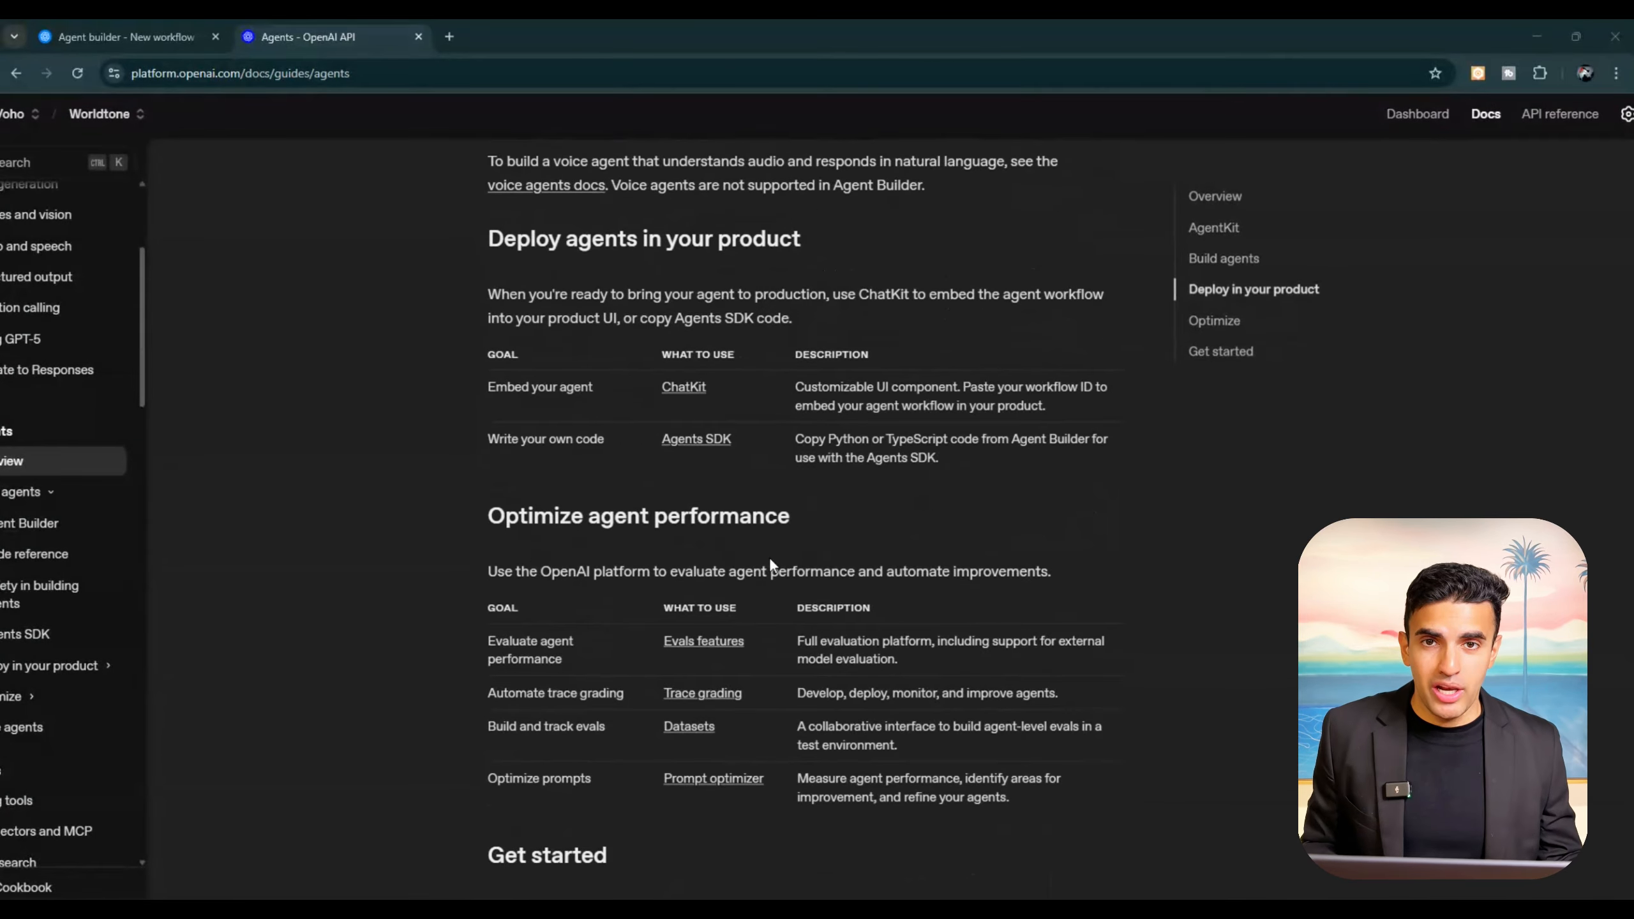
{"action": "scroll", "coordinate": [768, 557], "scroll_direction": "up", "scroll_amount": 3}
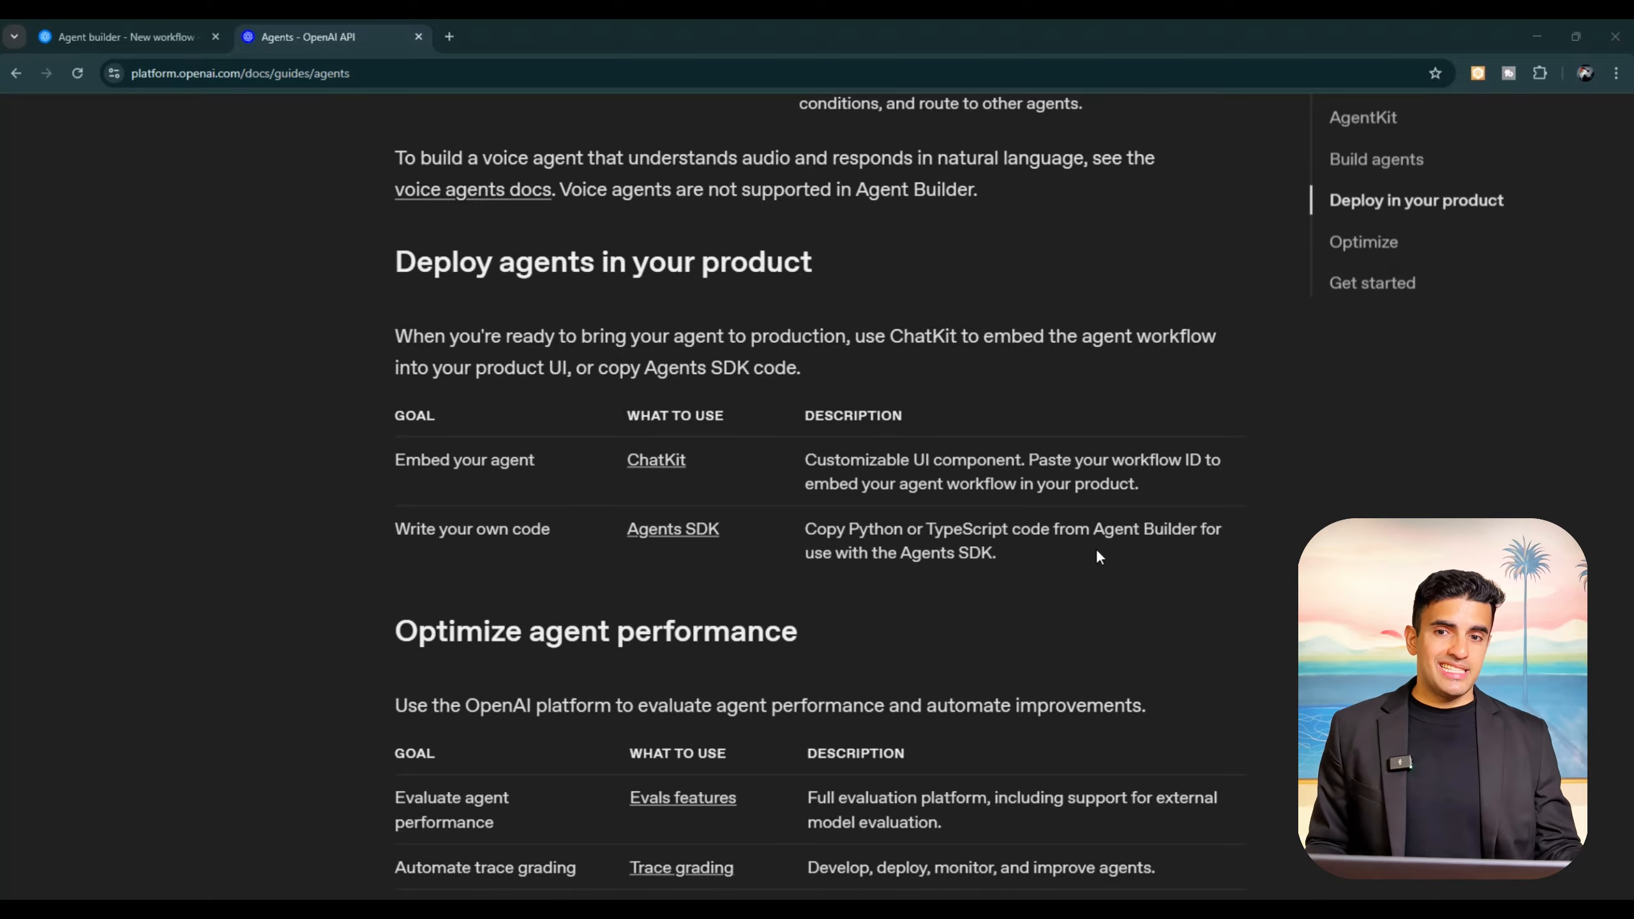
{"action": "scroll", "coordinate": [1098, 553], "scroll_direction": "down", "scroll_amount": 5}
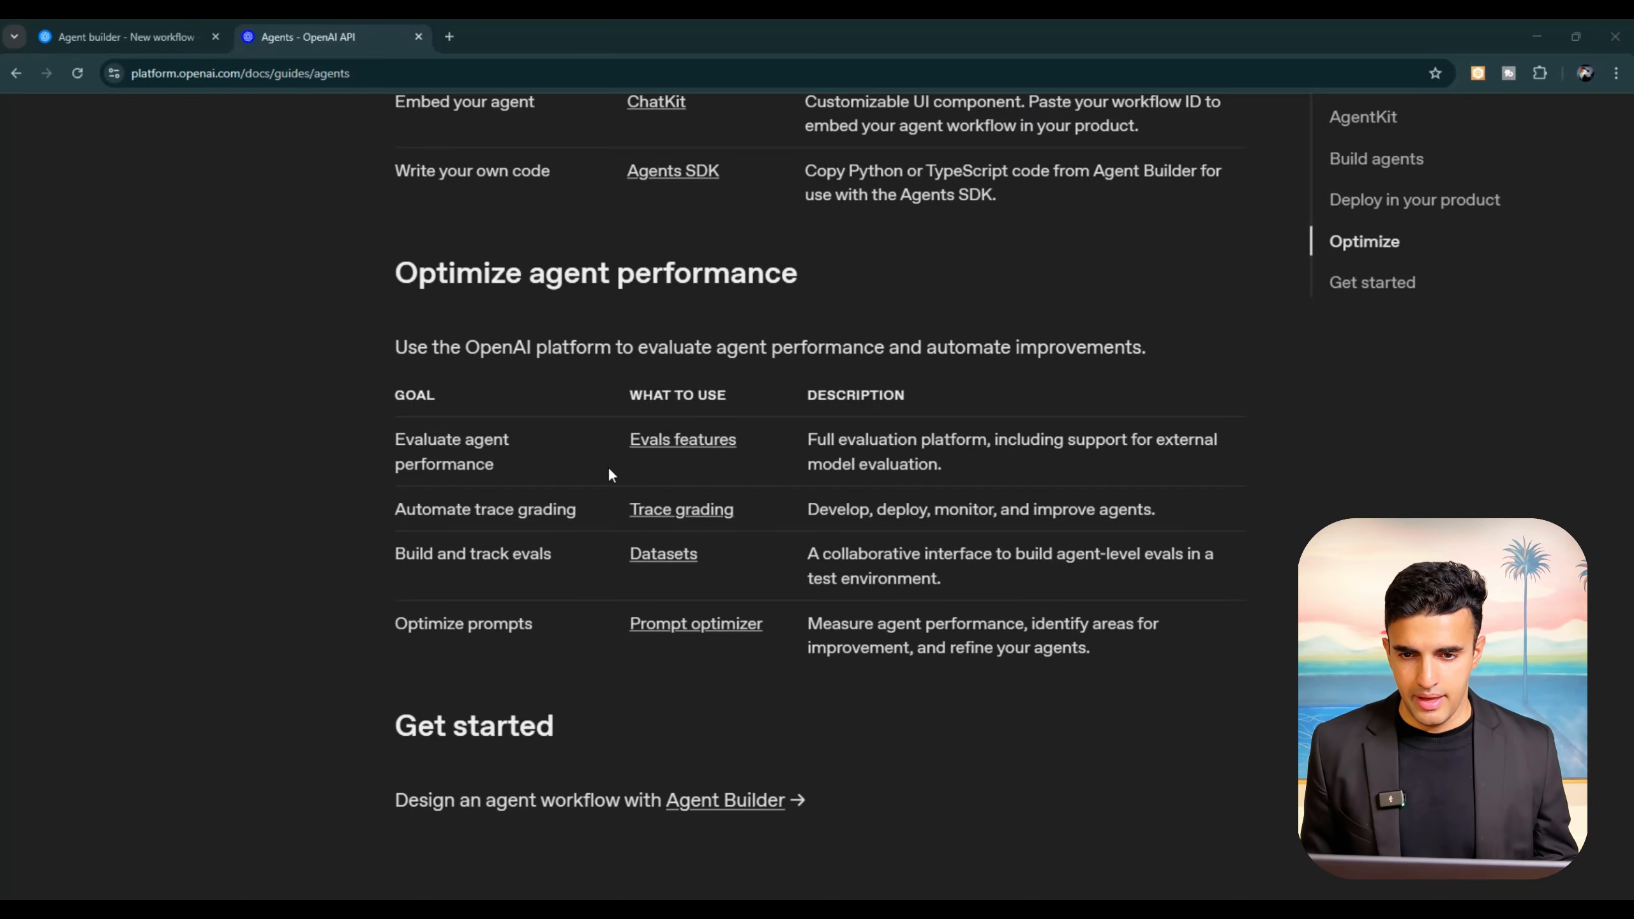
Step: Launch Agent Builder through its guide linked under How to build an agent, and create a new workflow
{"action": "key", "text": "ctrl+minus"}
{"action": "key", "text": "ctrl+minus"}
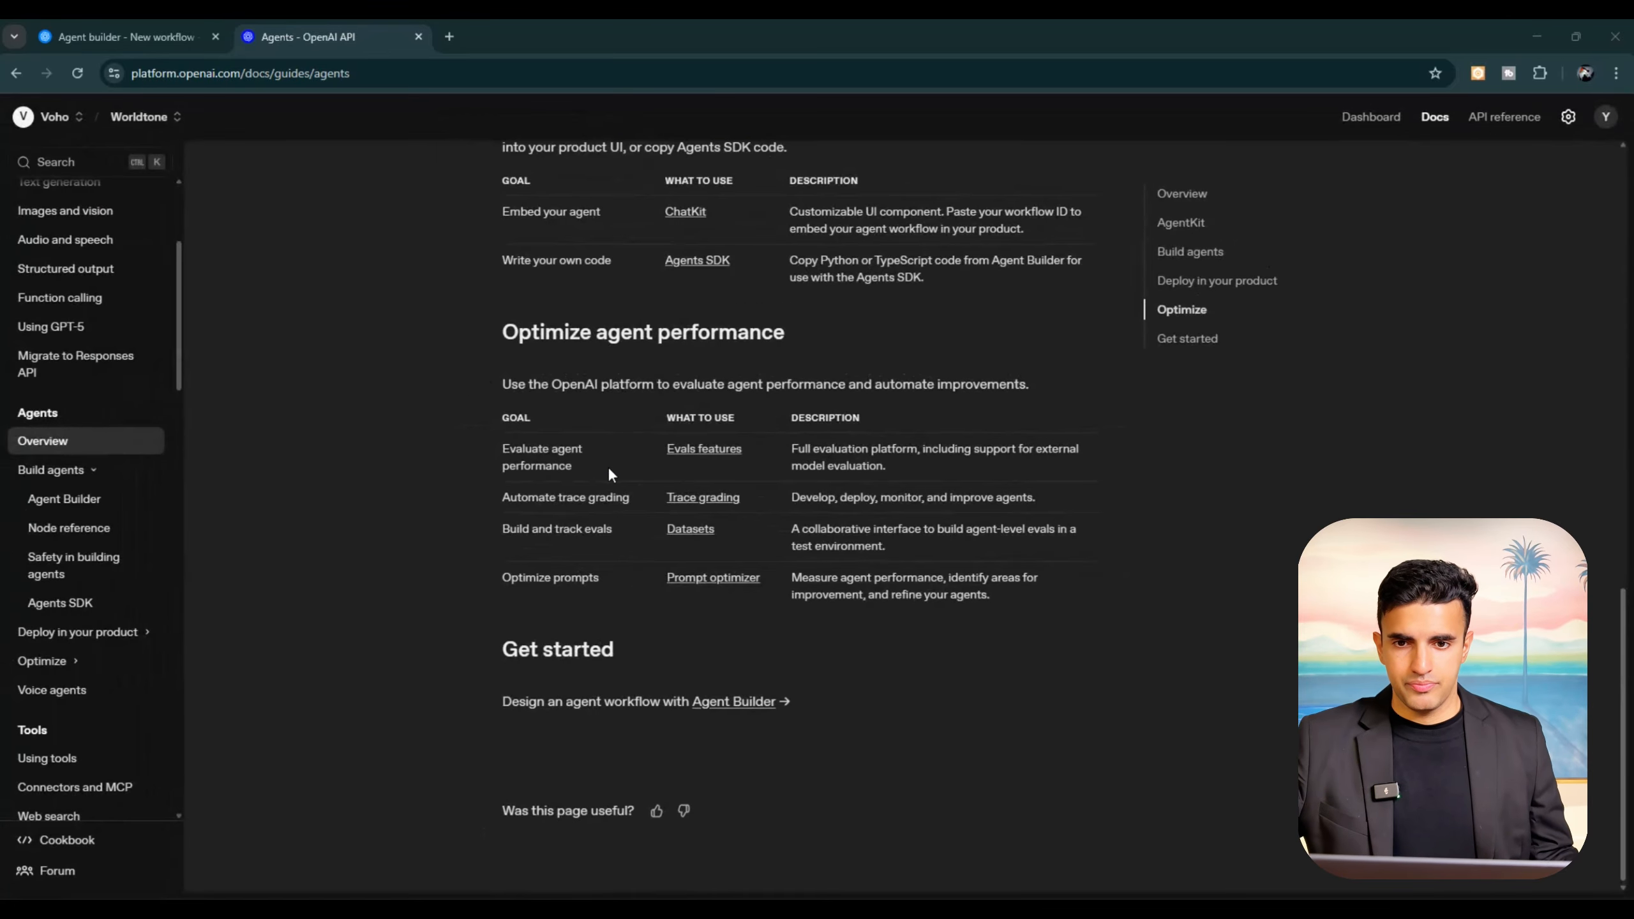
{"action": "scroll", "coordinate": [608, 466], "scroll_direction": "up", "scroll_amount": 3}
{"action": "scroll", "coordinate": [607, 466], "scroll_direction": "up", "scroll_amount": 4}
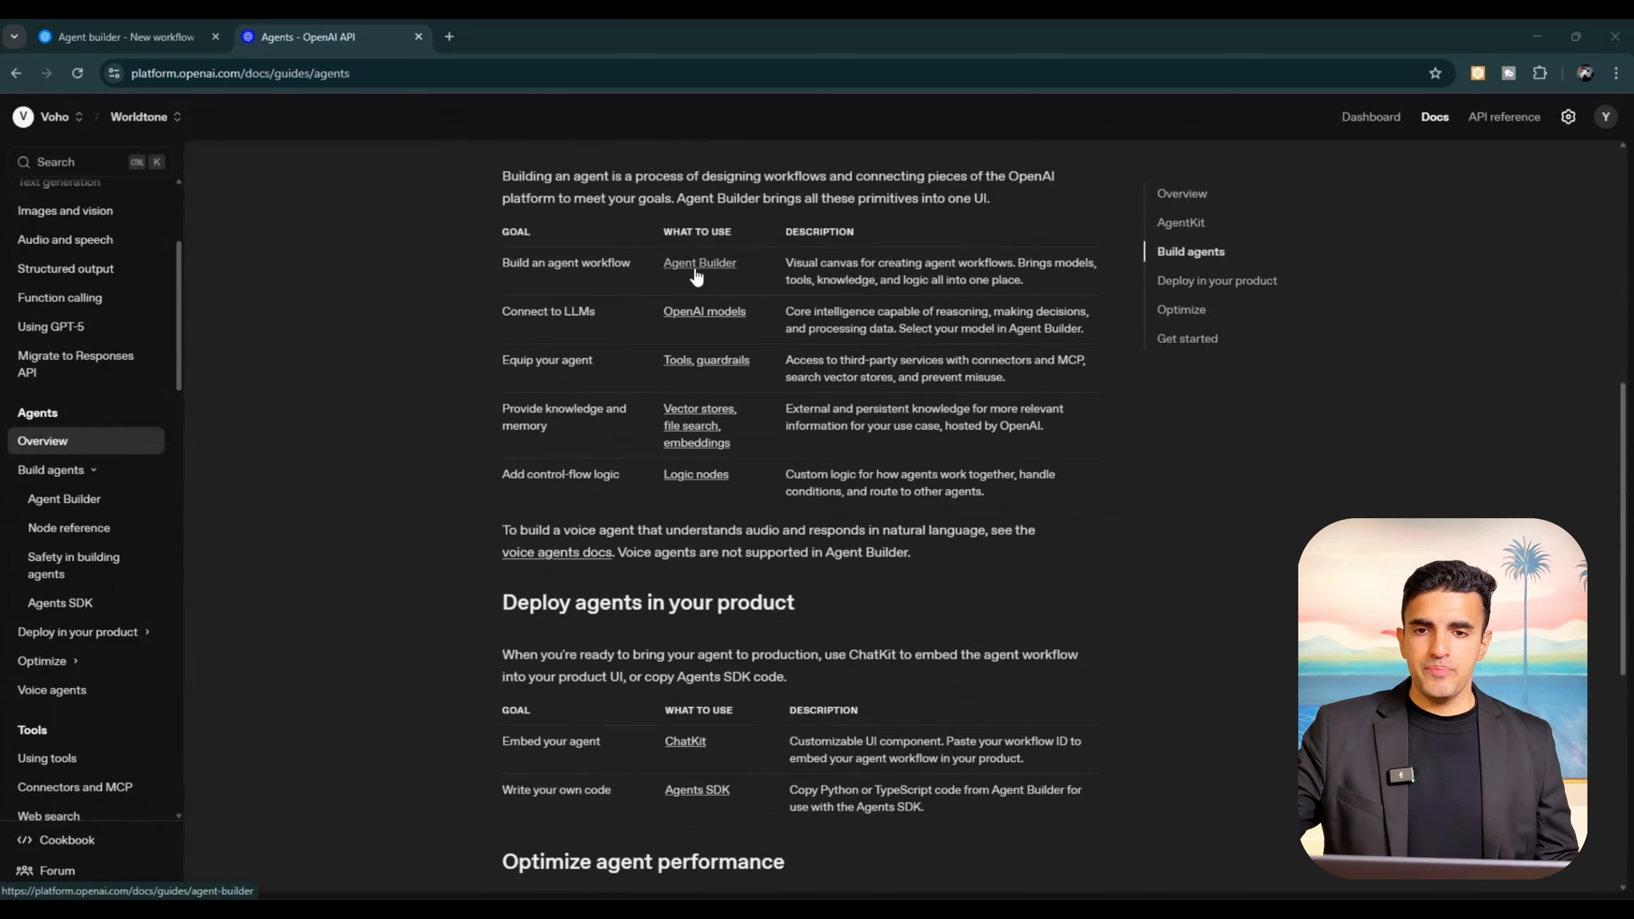
{"action": "scroll", "coordinate": [695, 278], "scroll_direction": "up", "scroll_amount": 3}
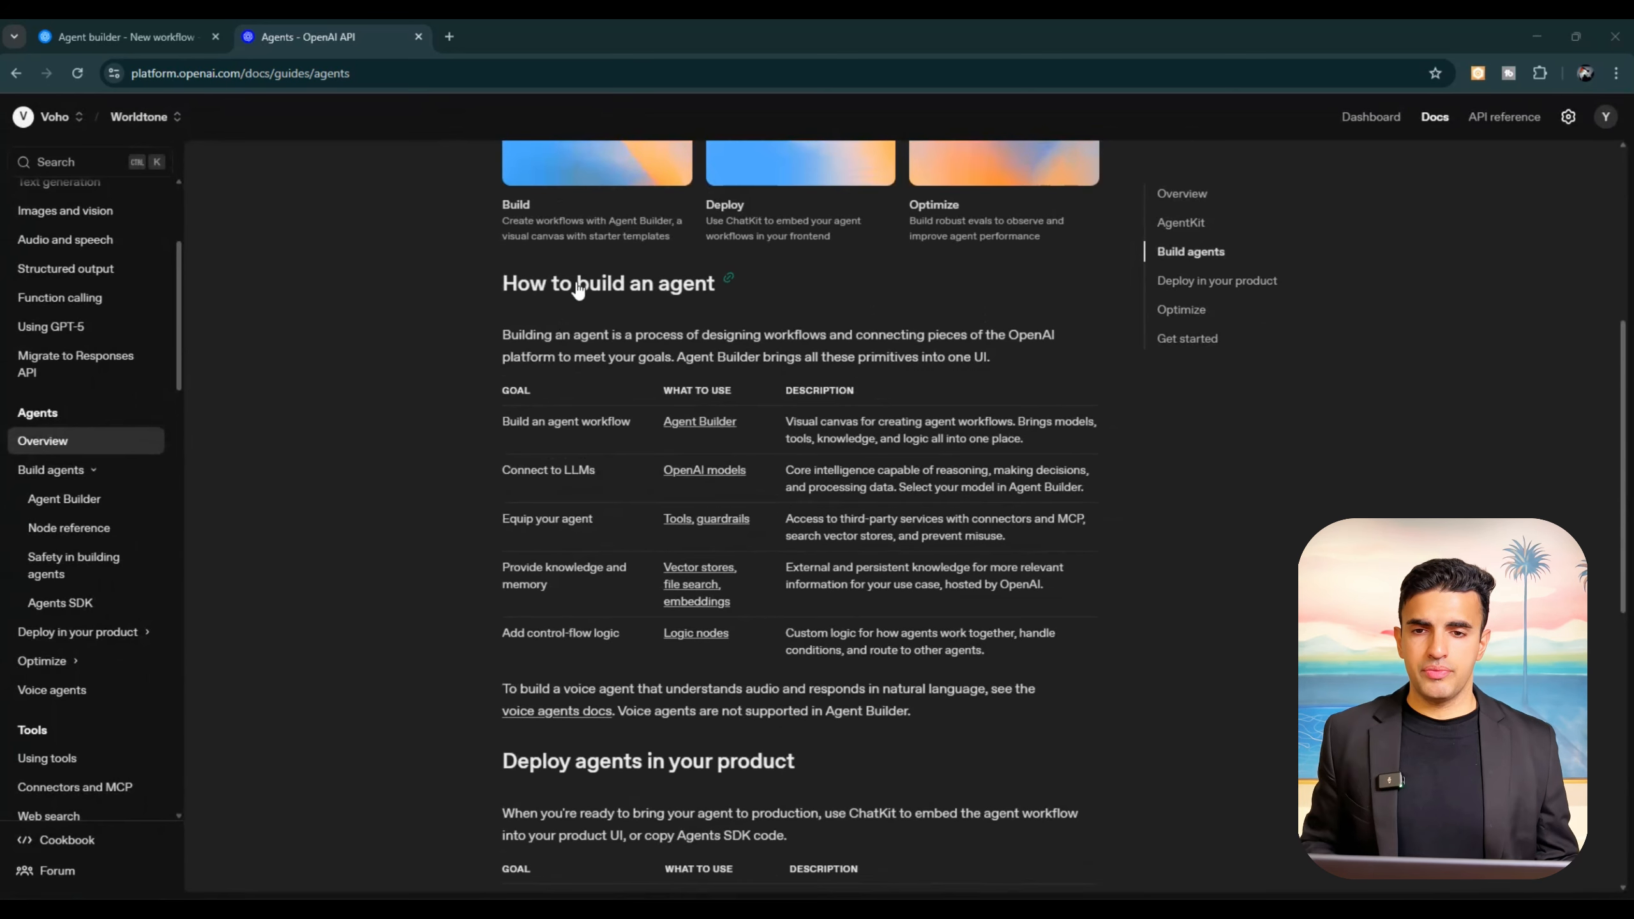
{"action": "left_click", "coordinate": [688, 423]}
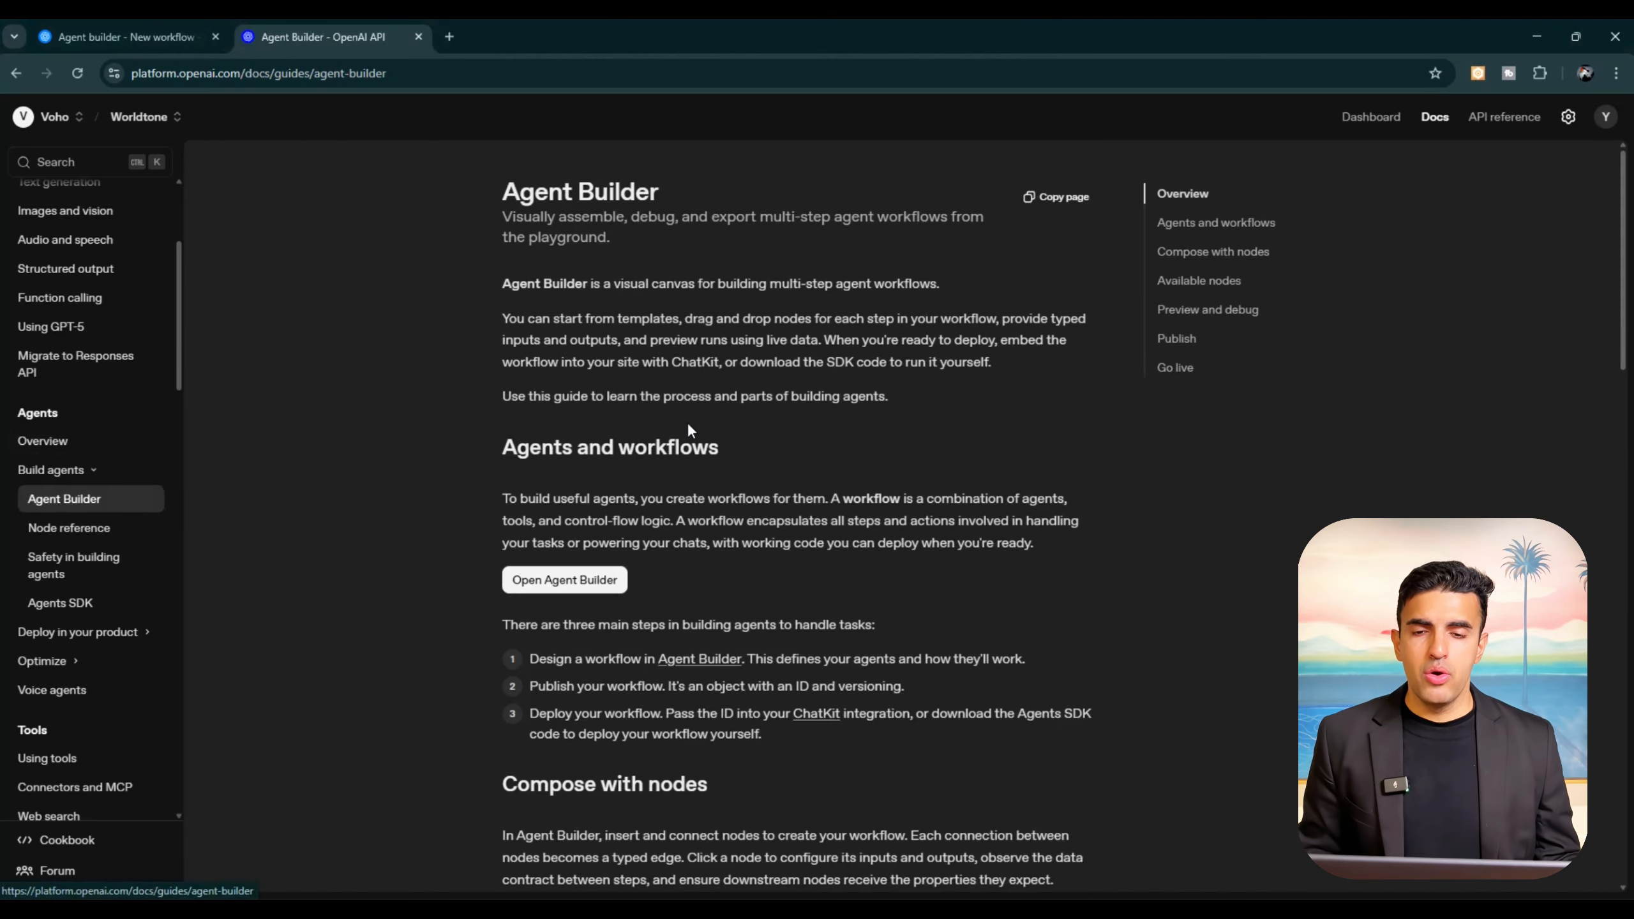
{"action": "left_click", "coordinate": [551, 583]}
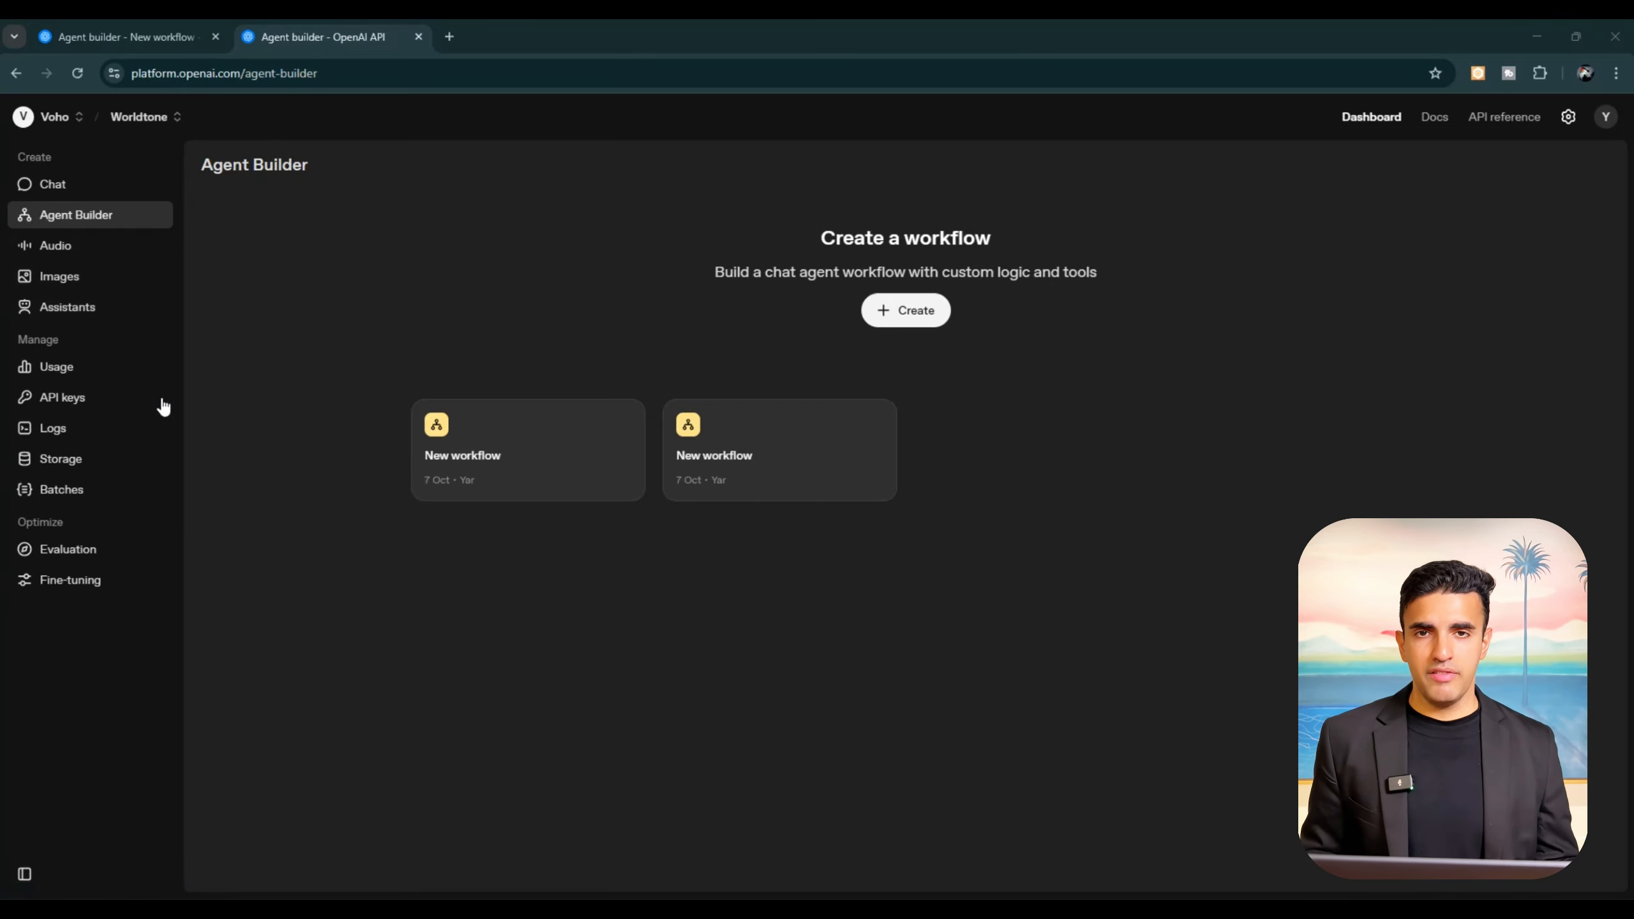
{"action": "left_click", "coordinate": [896, 316]}
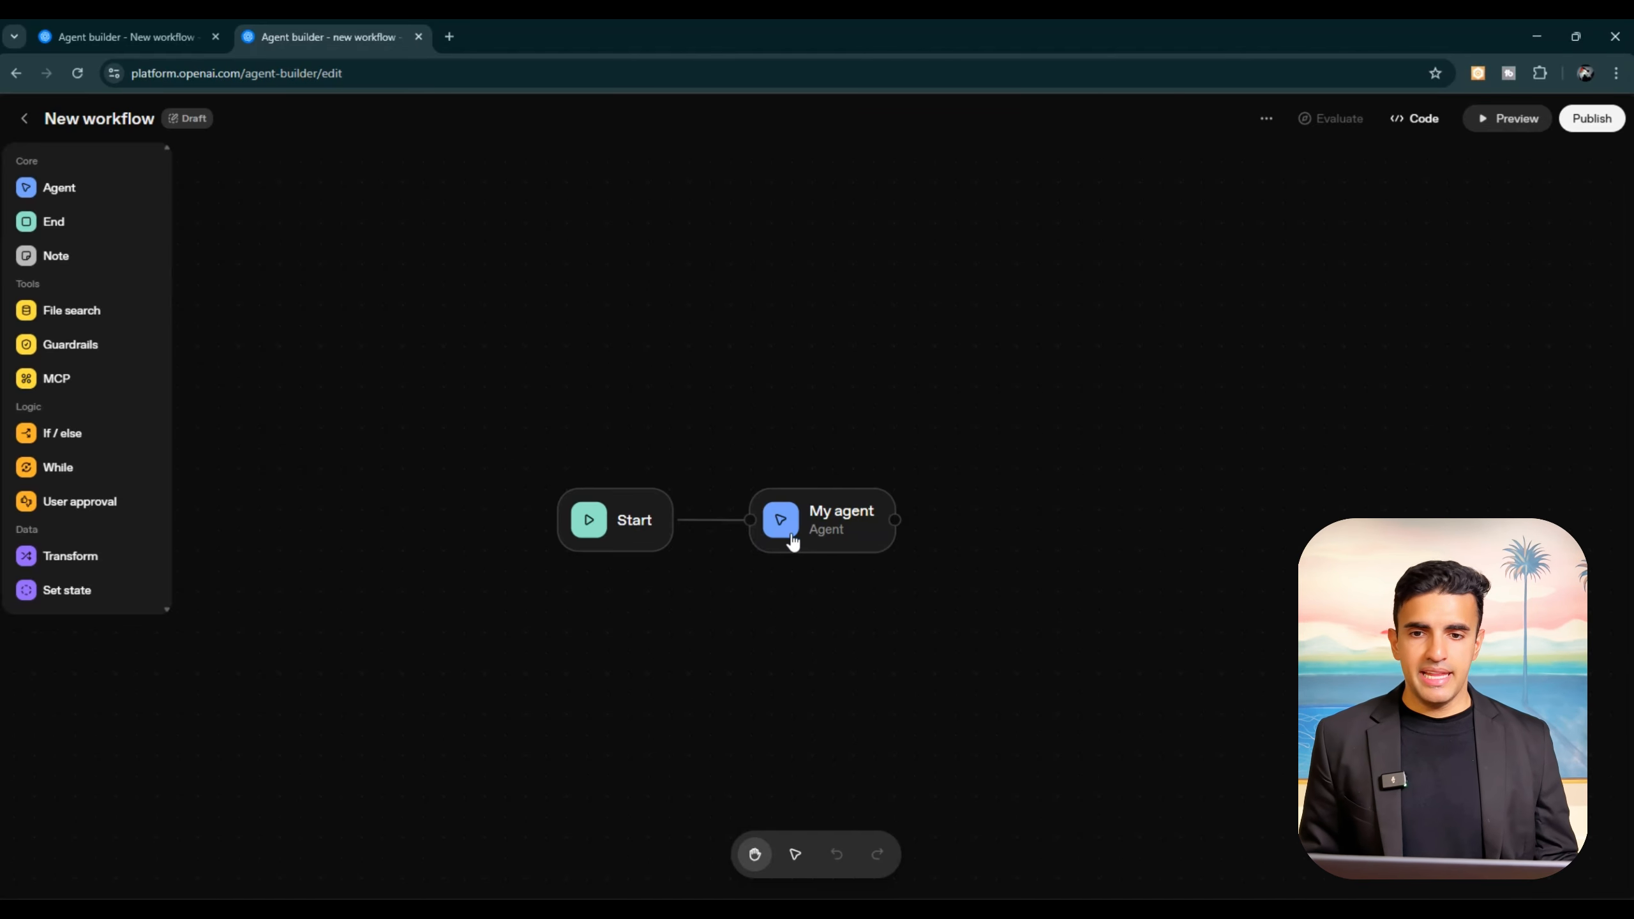
Step: Add a sticky note to the workflow canvas and try selecting it for editing
{"action": "left_click", "coordinate": [80, 257]}
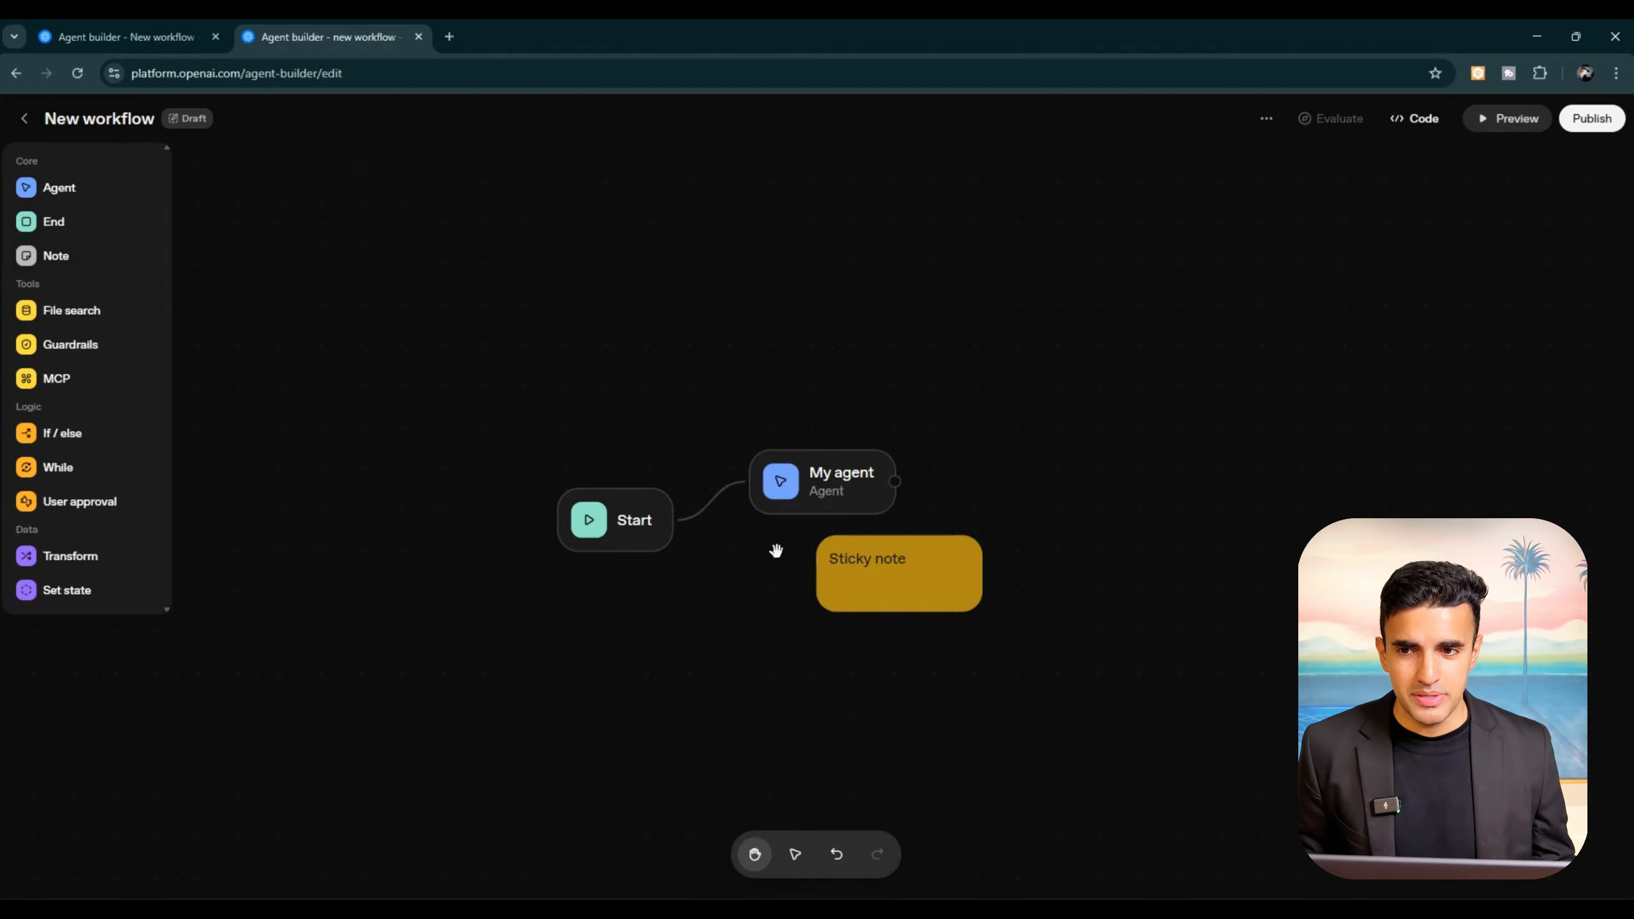
{"action": "left_click", "coordinate": [884, 572]}
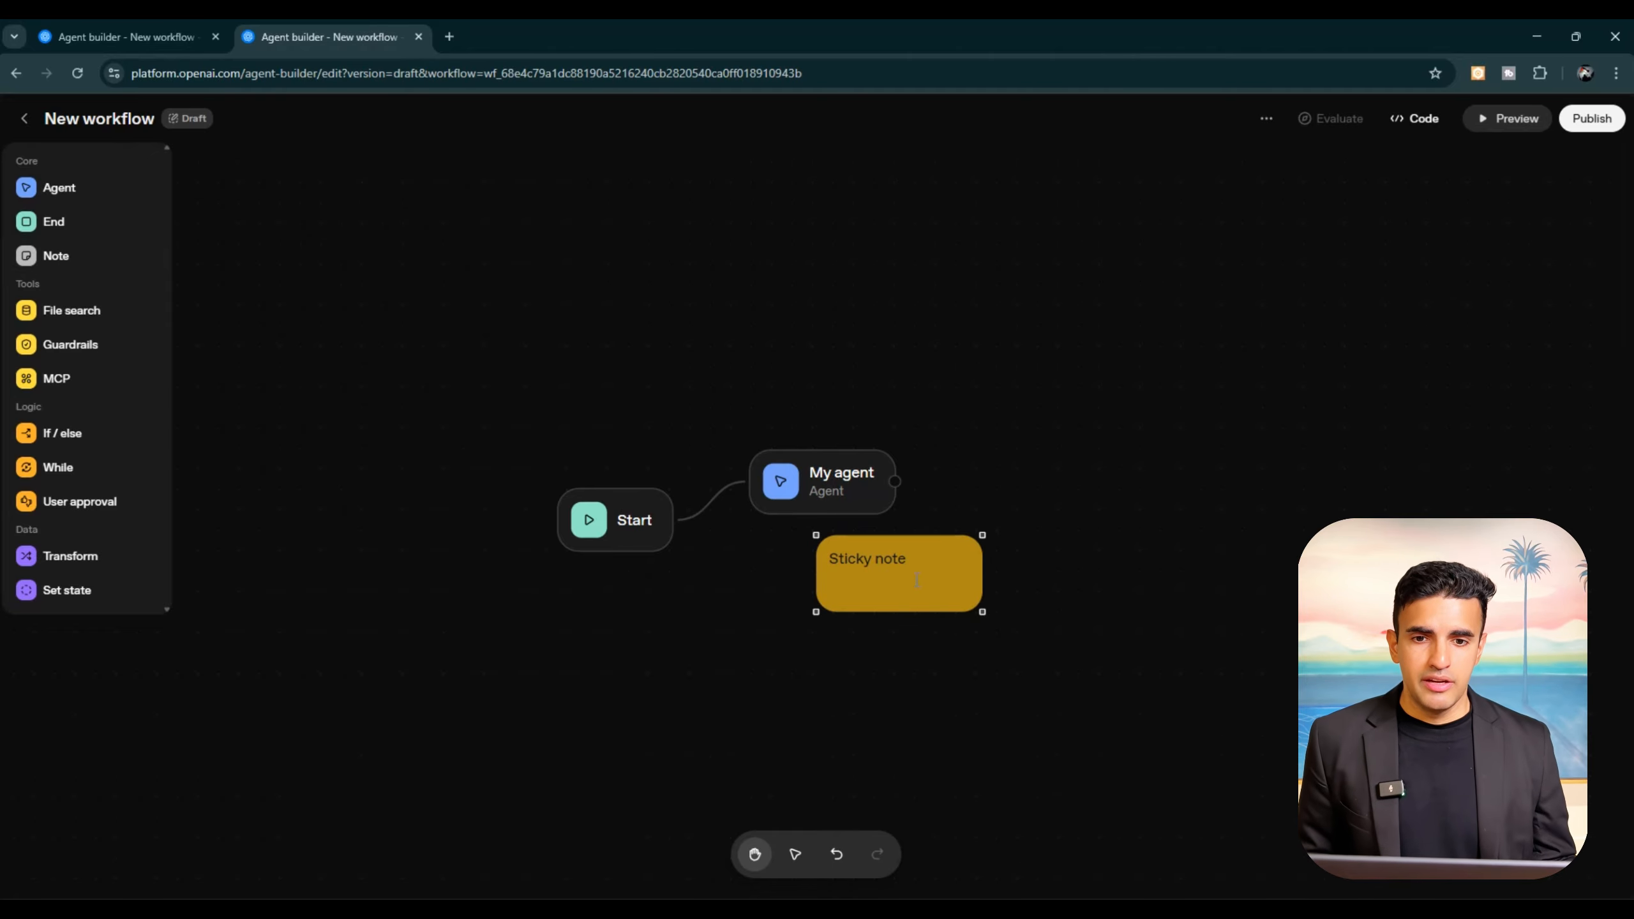
{"action": "left_click", "coordinate": [1105, 580]}
{"action": "left_click", "coordinate": [908, 585]}
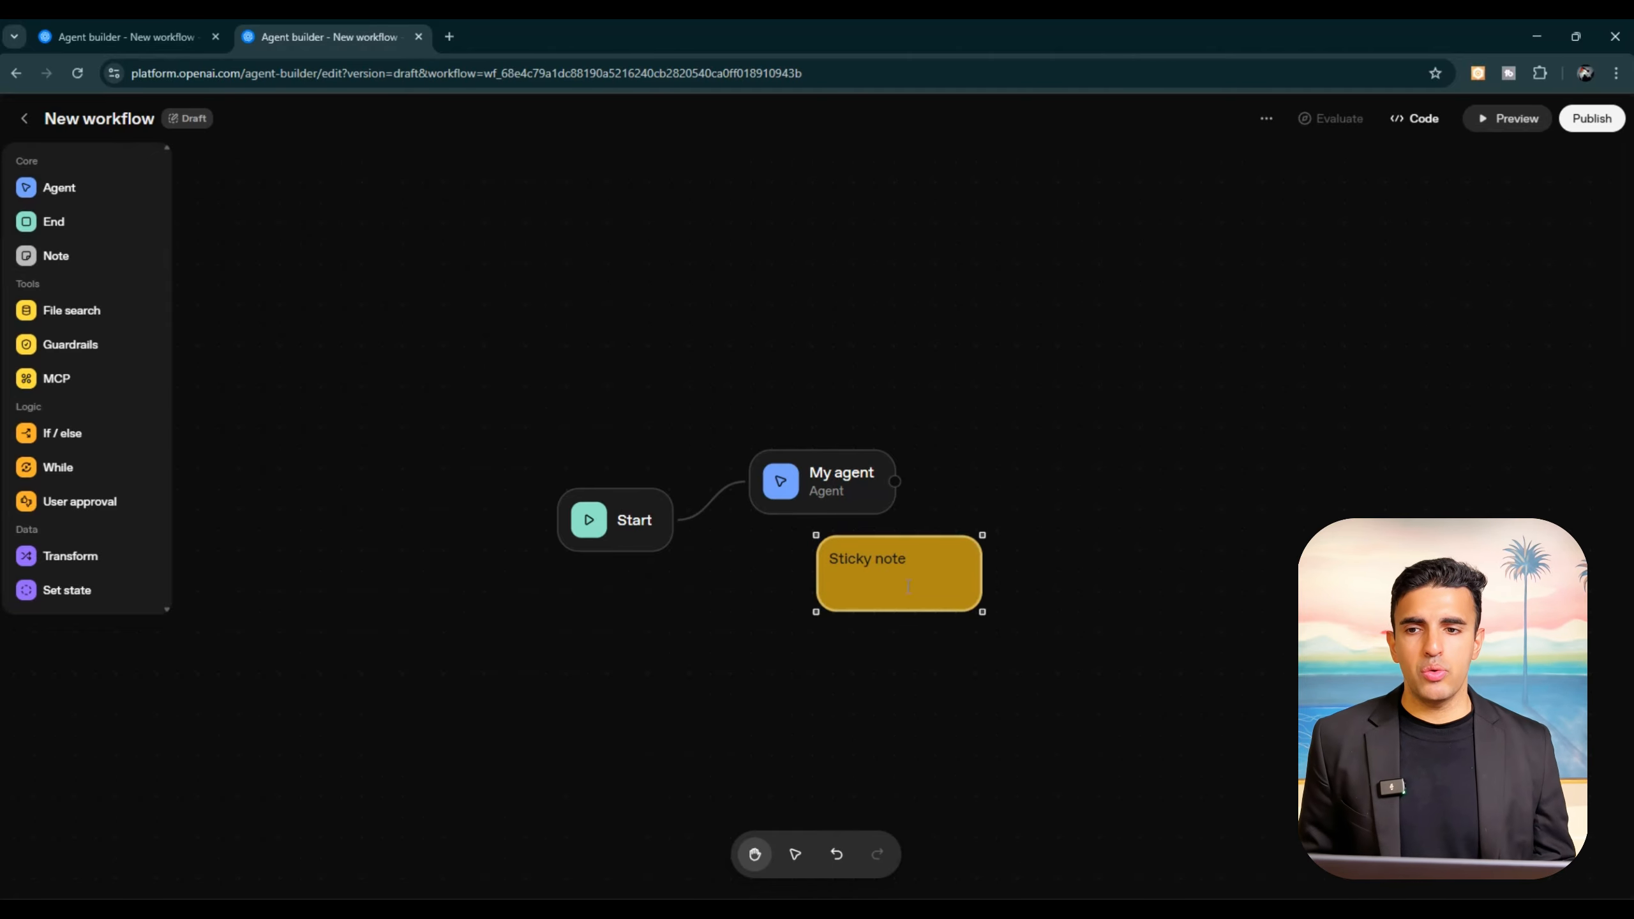
{"action": "left_click", "coordinate": [232, 293]}
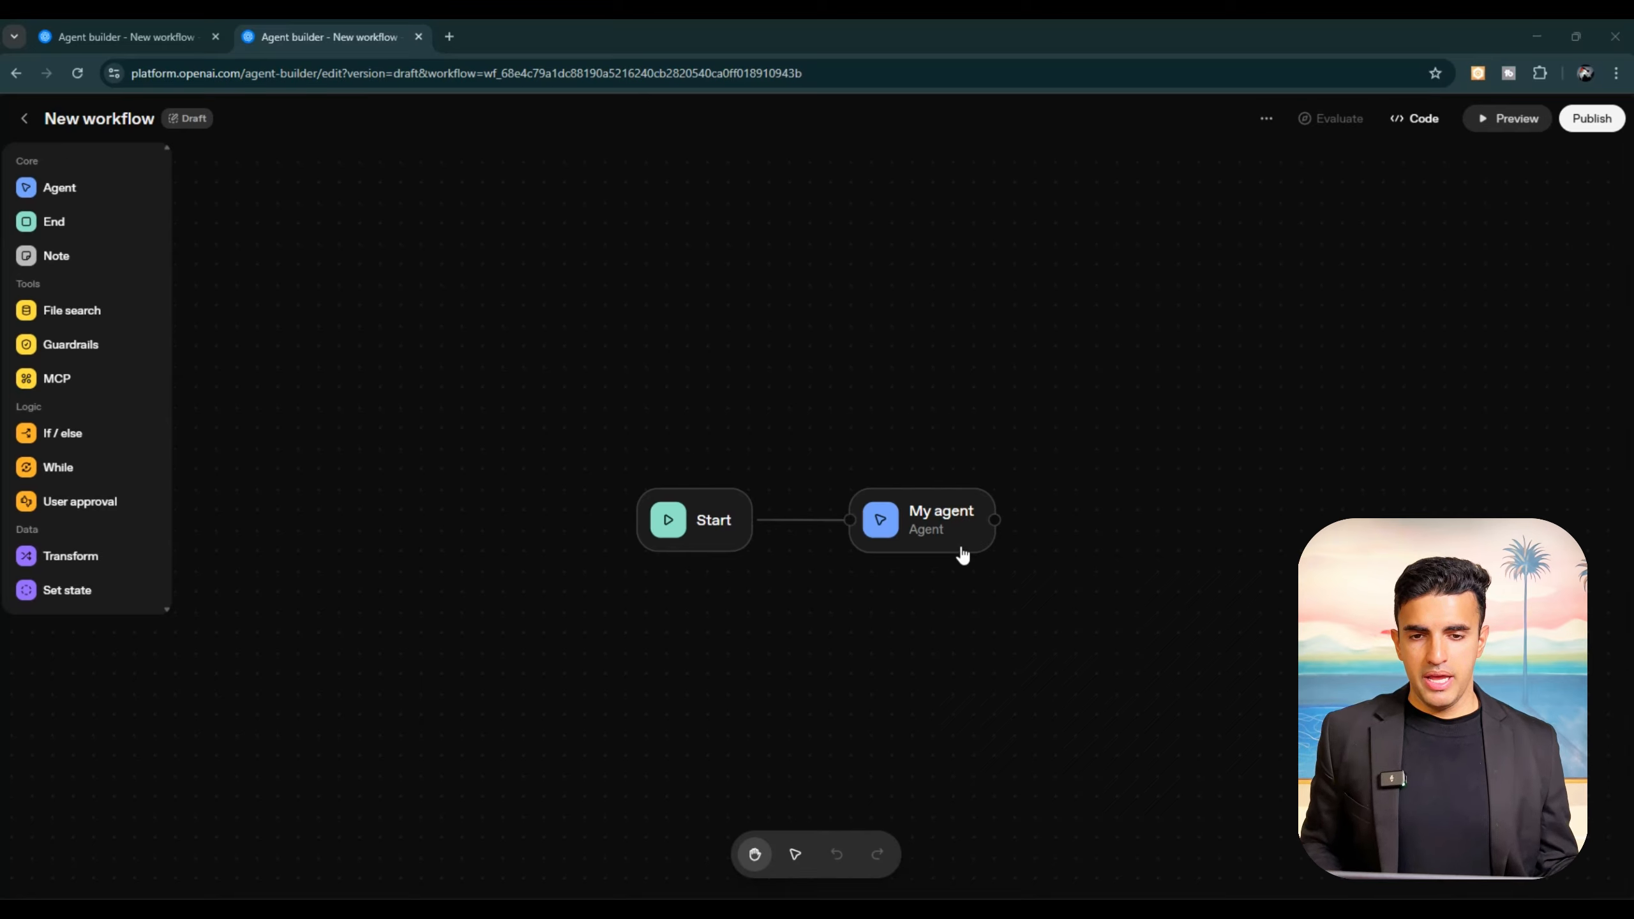
Step: Examine the Start node's new state variable form for the Number, Boolean, List and String types, and close it without adding one
{"action": "left_click", "coordinate": [710, 538]}
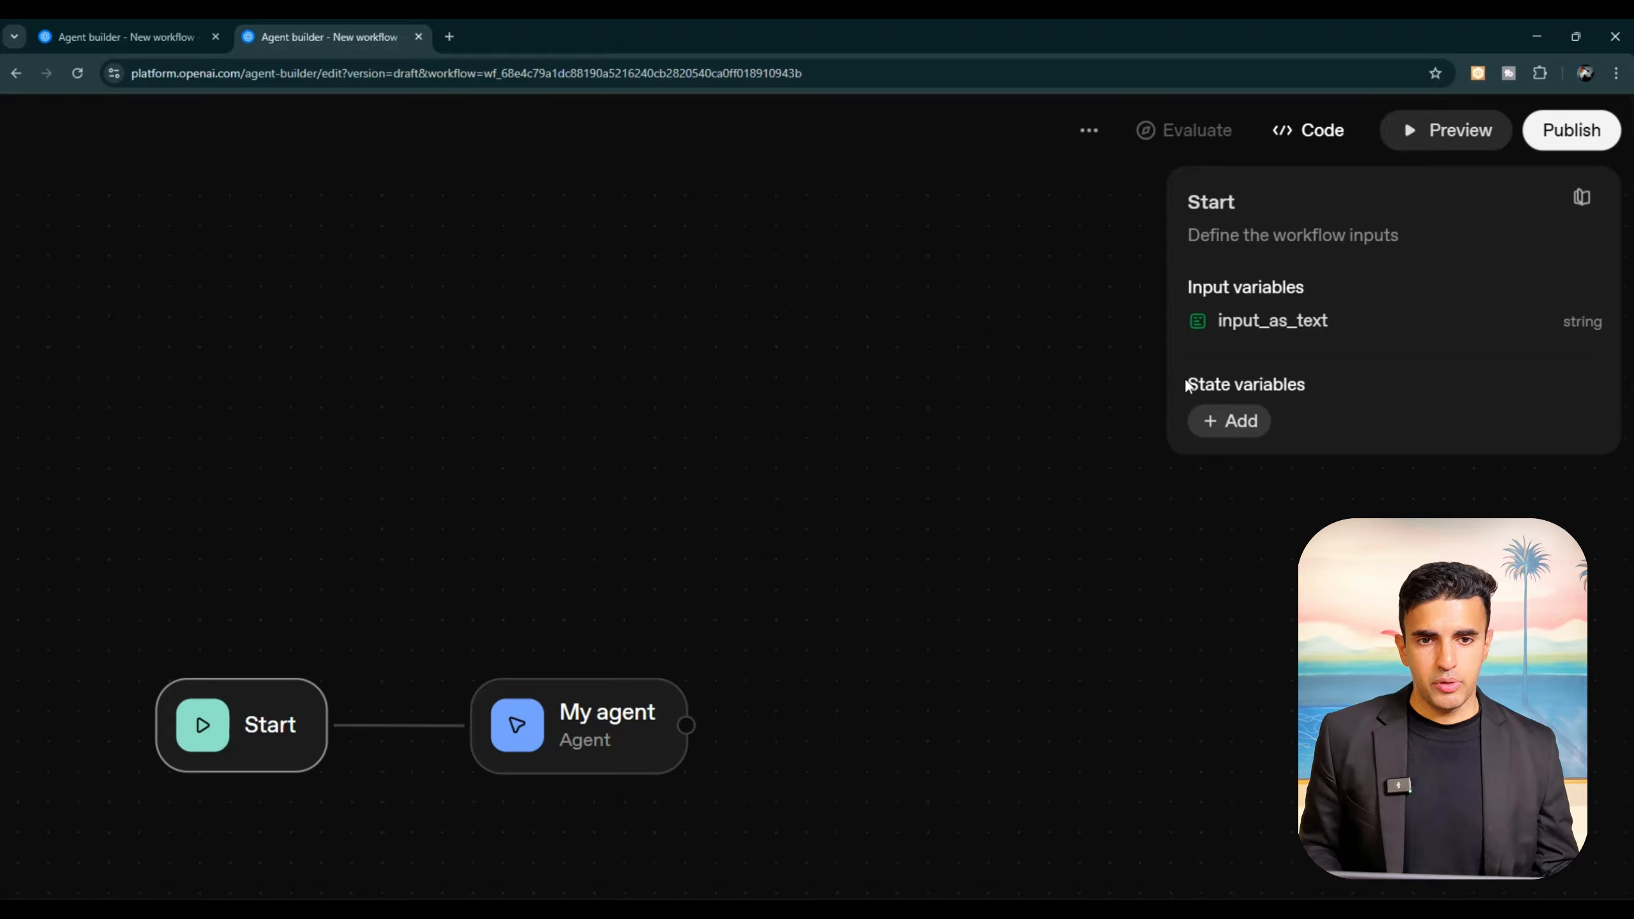
{"action": "left_click", "coordinate": [1224, 422]}
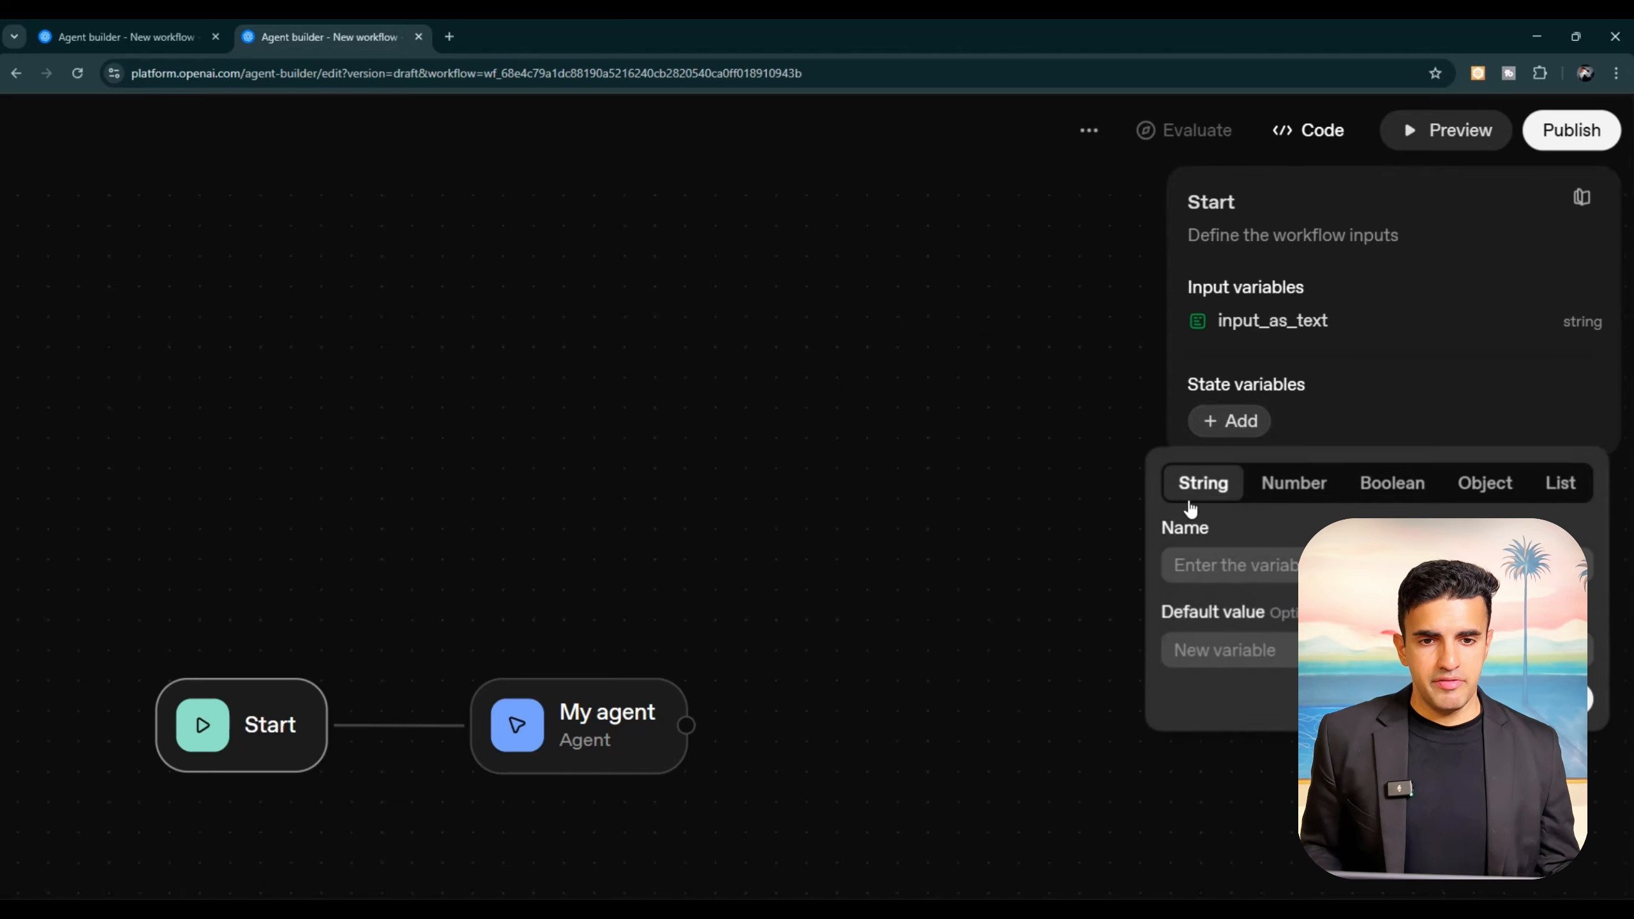
{"action": "left_click", "coordinate": [1284, 488]}
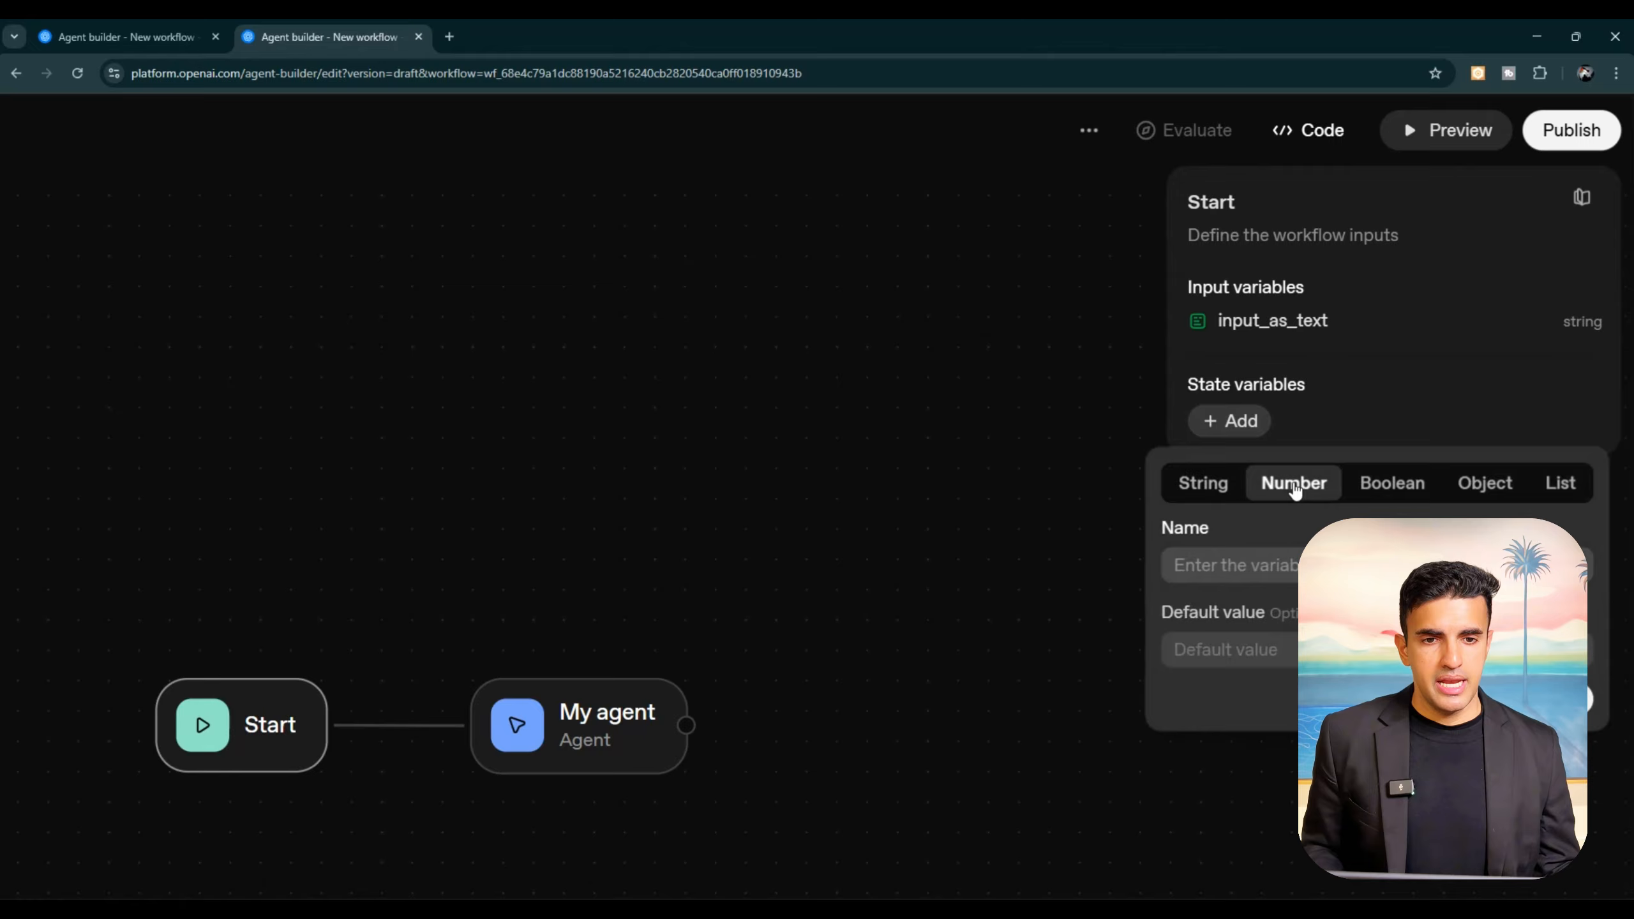
{"action": "left_click", "coordinate": [1386, 489]}
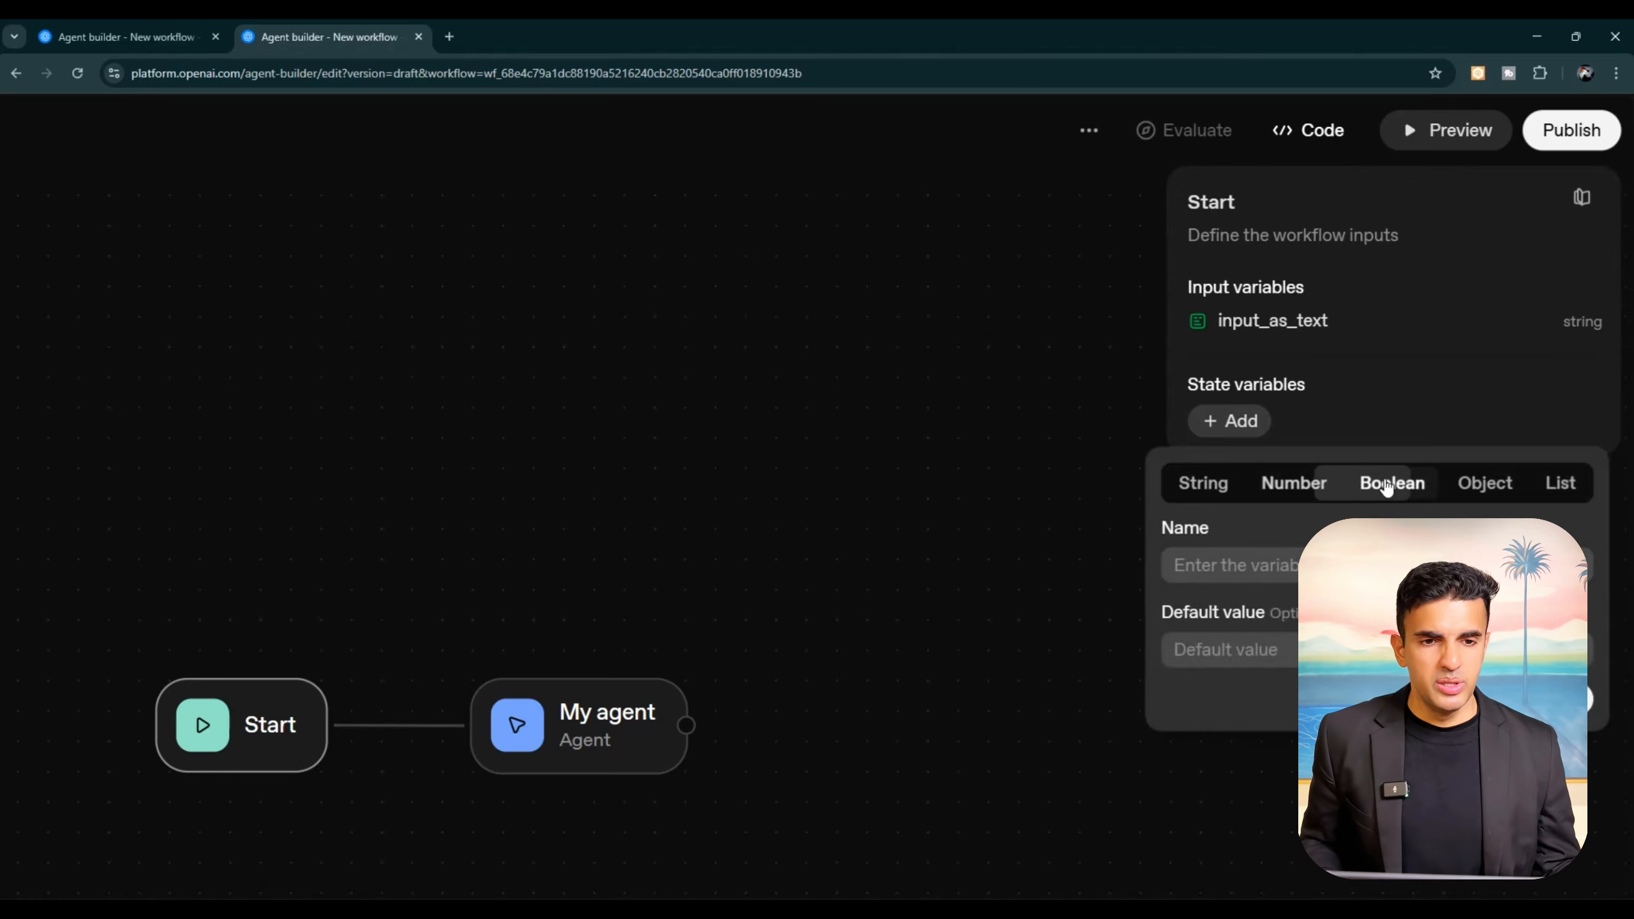
{"action": "left_click", "coordinate": [1584, 488]}
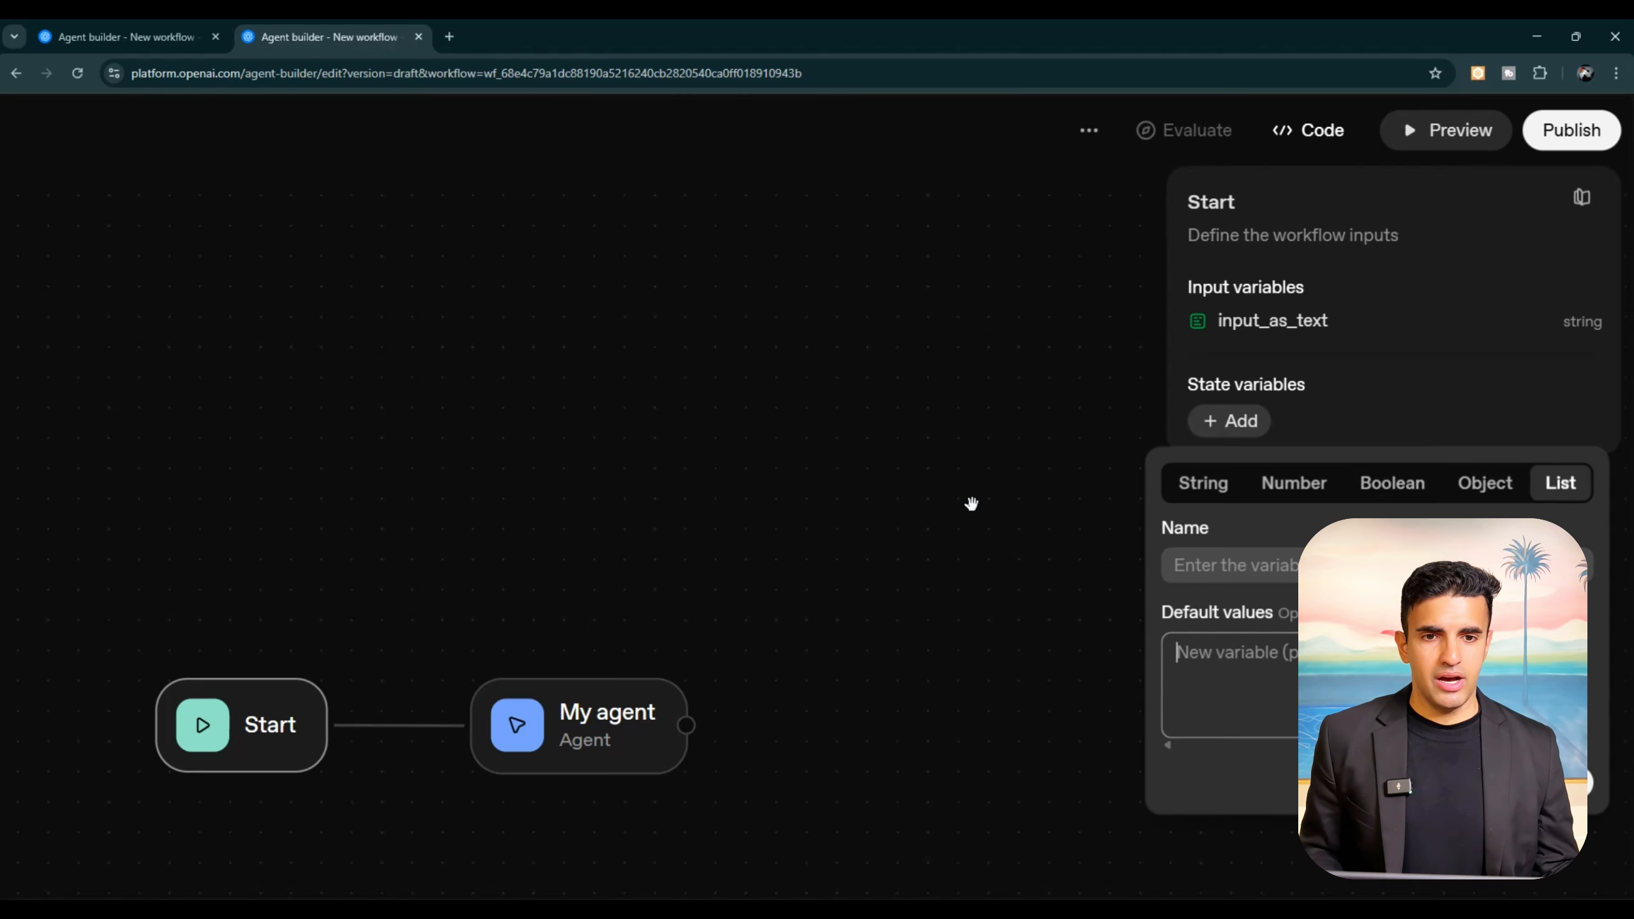
{"action": "left_click", "coordinate": [1177, 481]}
{"action": "left_click", "coordinate": [1010, 463]}
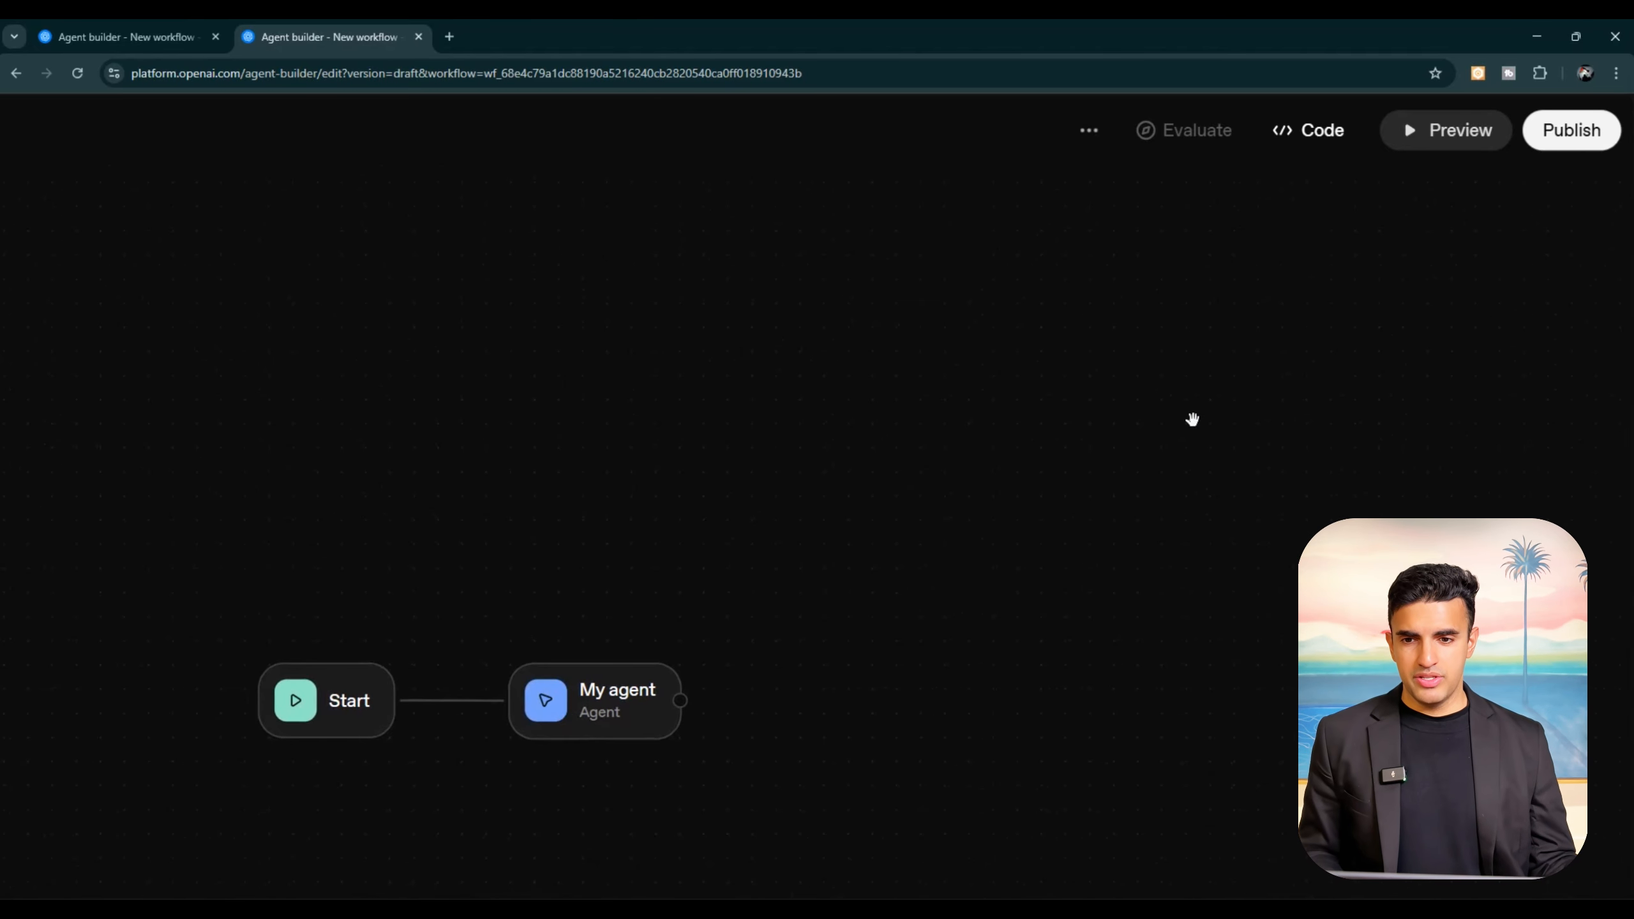
Step: Open the My agent node's settings and look through the models offered for it
{"action": "scroll", "coordinate": [1192, 418], "scroll_direction": "down", "scroll_amount": 1}
{"action": "scroll", "coordinate": [1192, 419], "scroll_direction": "down", "scroll_amount": 1}
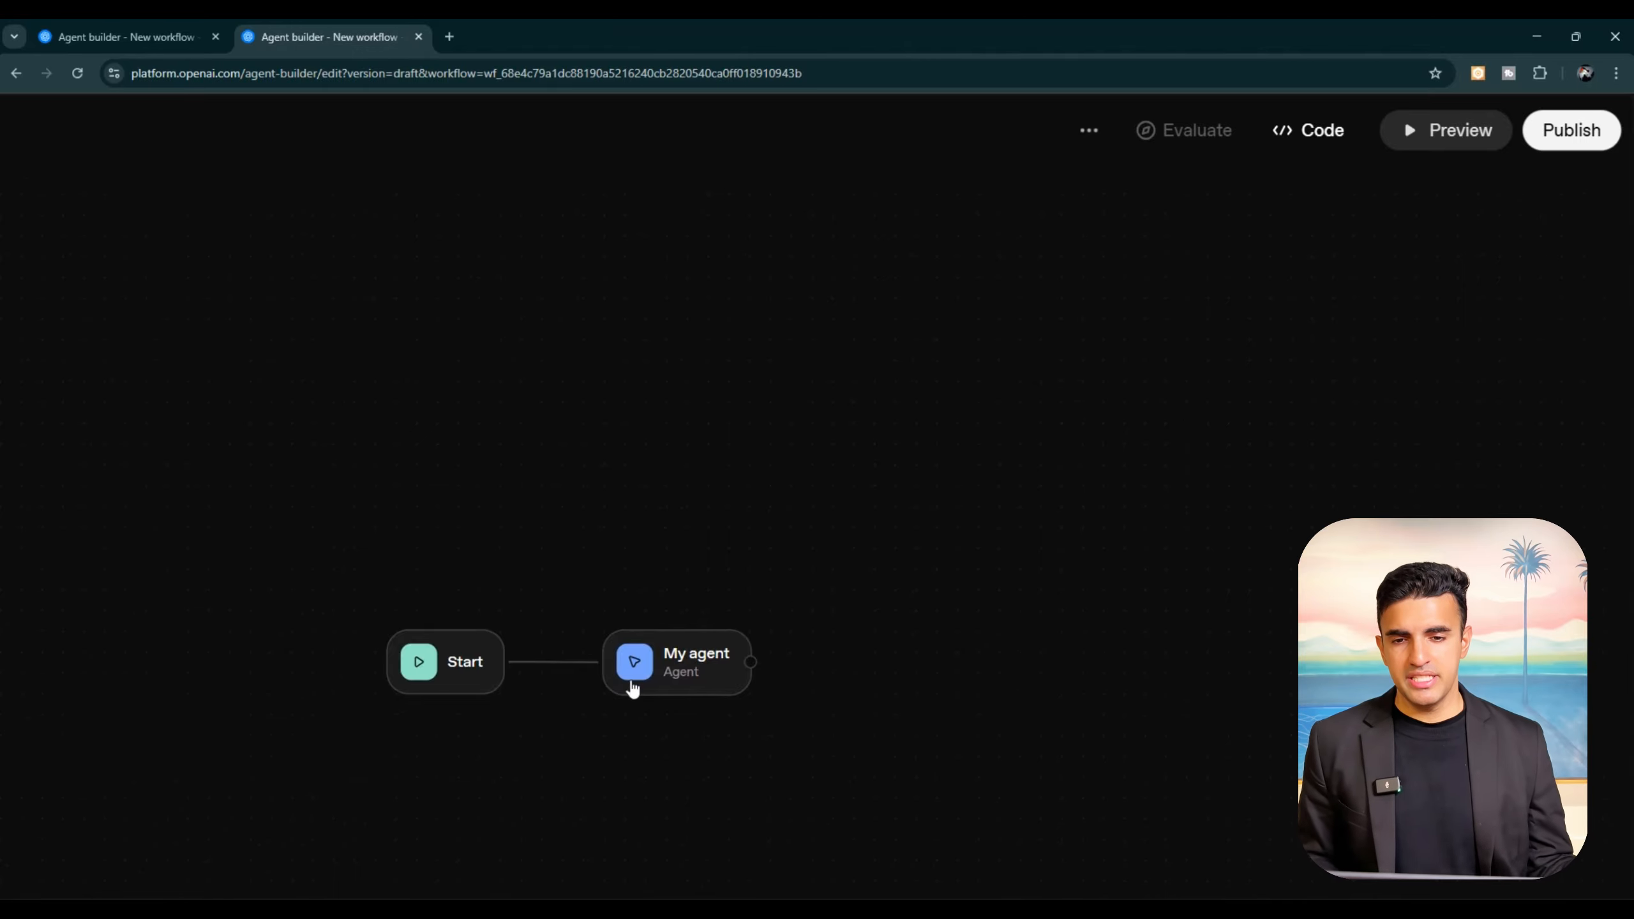
{"action": "left_click", "coordinate": [656, 676]}
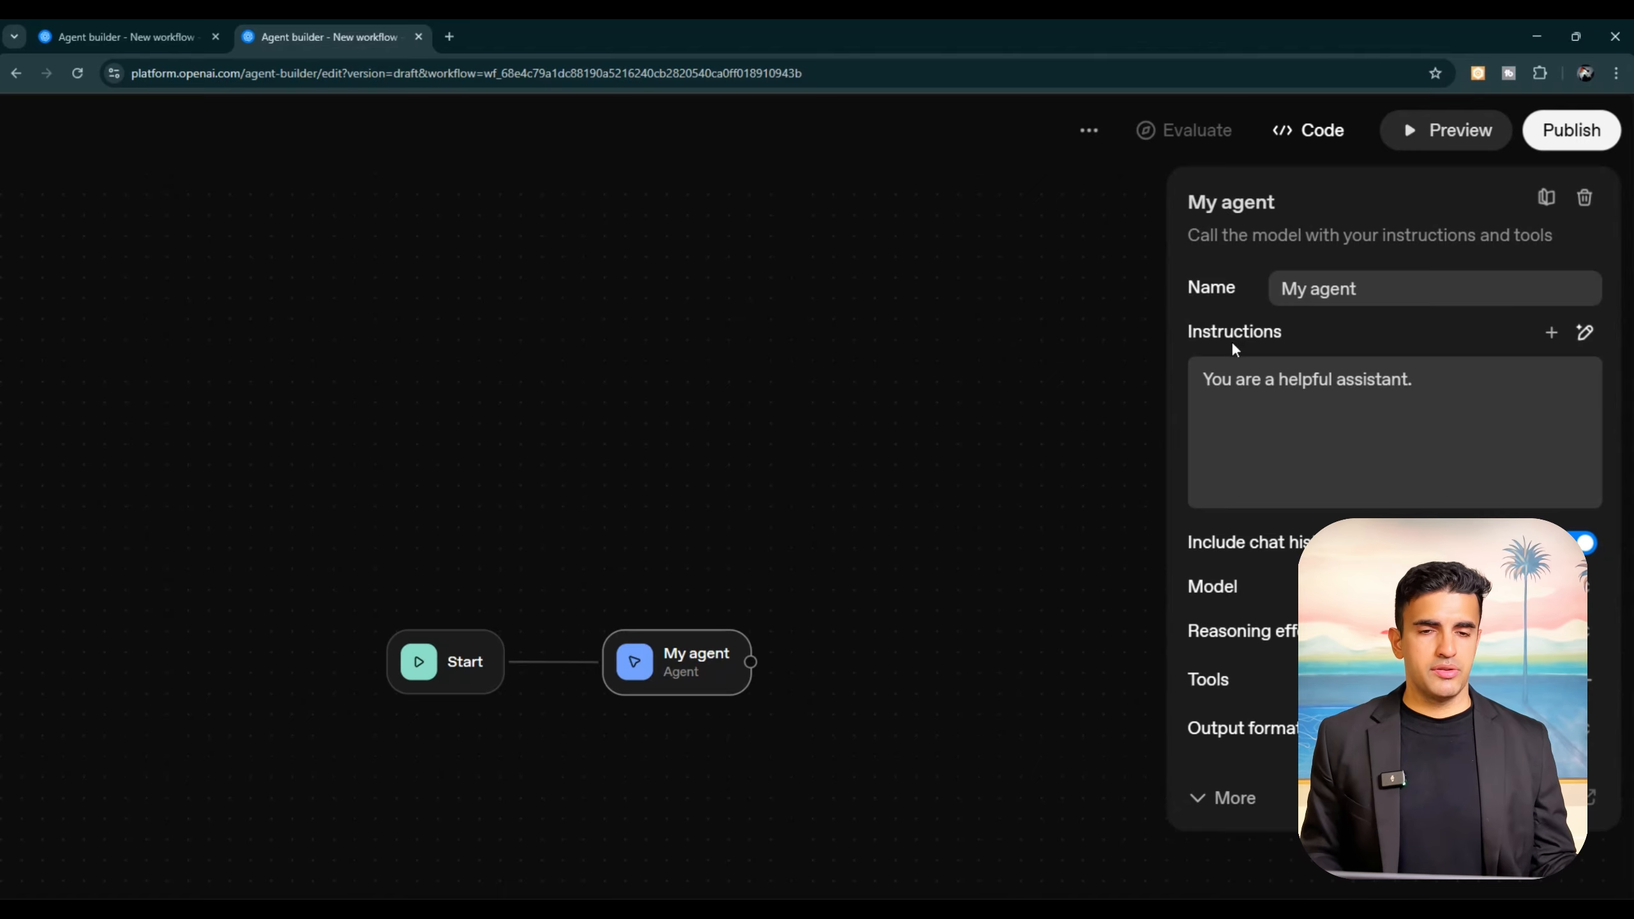
{"action": "mouse_move", "coordinate": [1299, 541]}
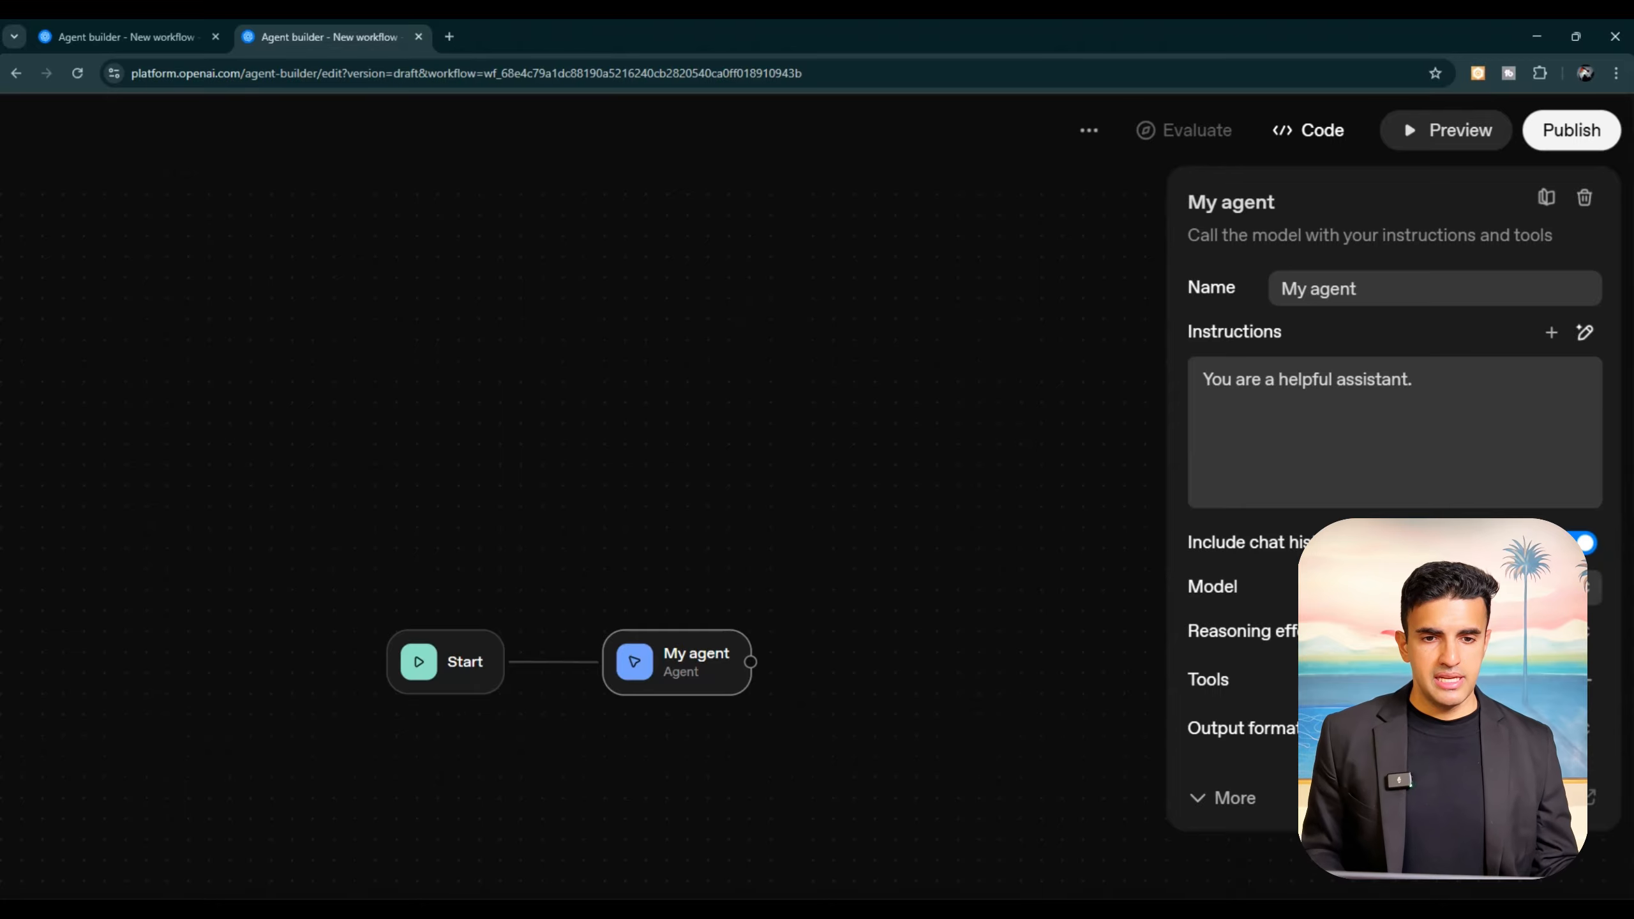
{"action": "left_click", "coordinate": [1563, 586]}
{"action": "scroll", "coordinate": [1427, 430], "scroll_direction": "down", "scroll_amount": 5}
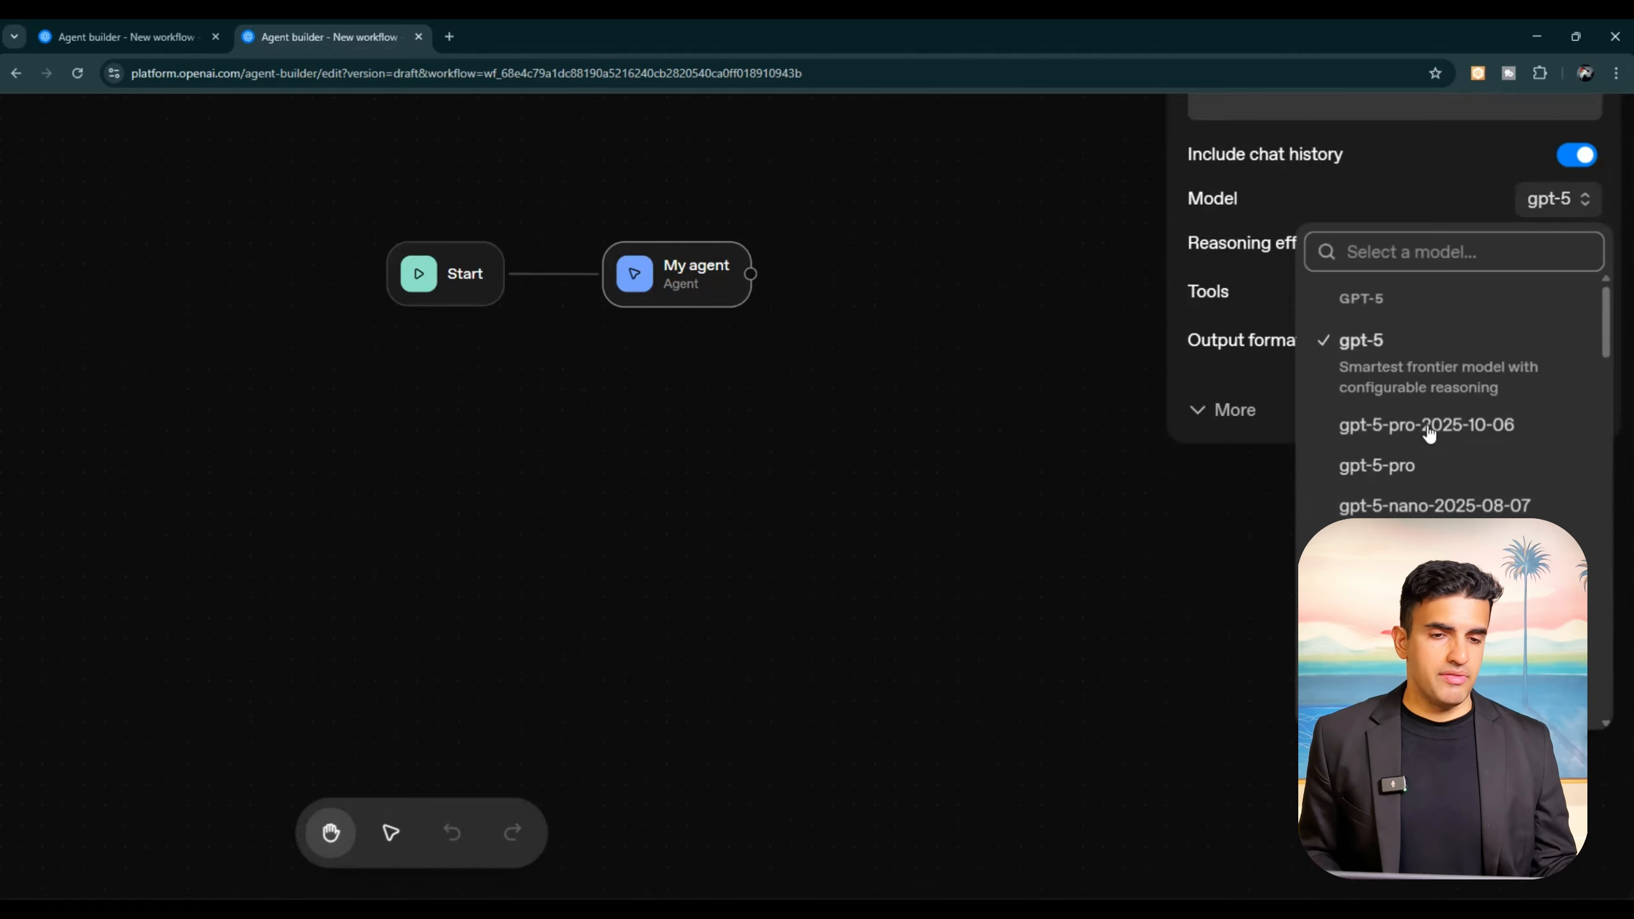
{"action": "scroll", "coordinate": [1428, 430], "scroll_direction": "up", "scroll_amount": 4}
{"action": "scroll", "coordinate": [1427, 430], "scroll_direction": "down", "scroll_amount": 1}
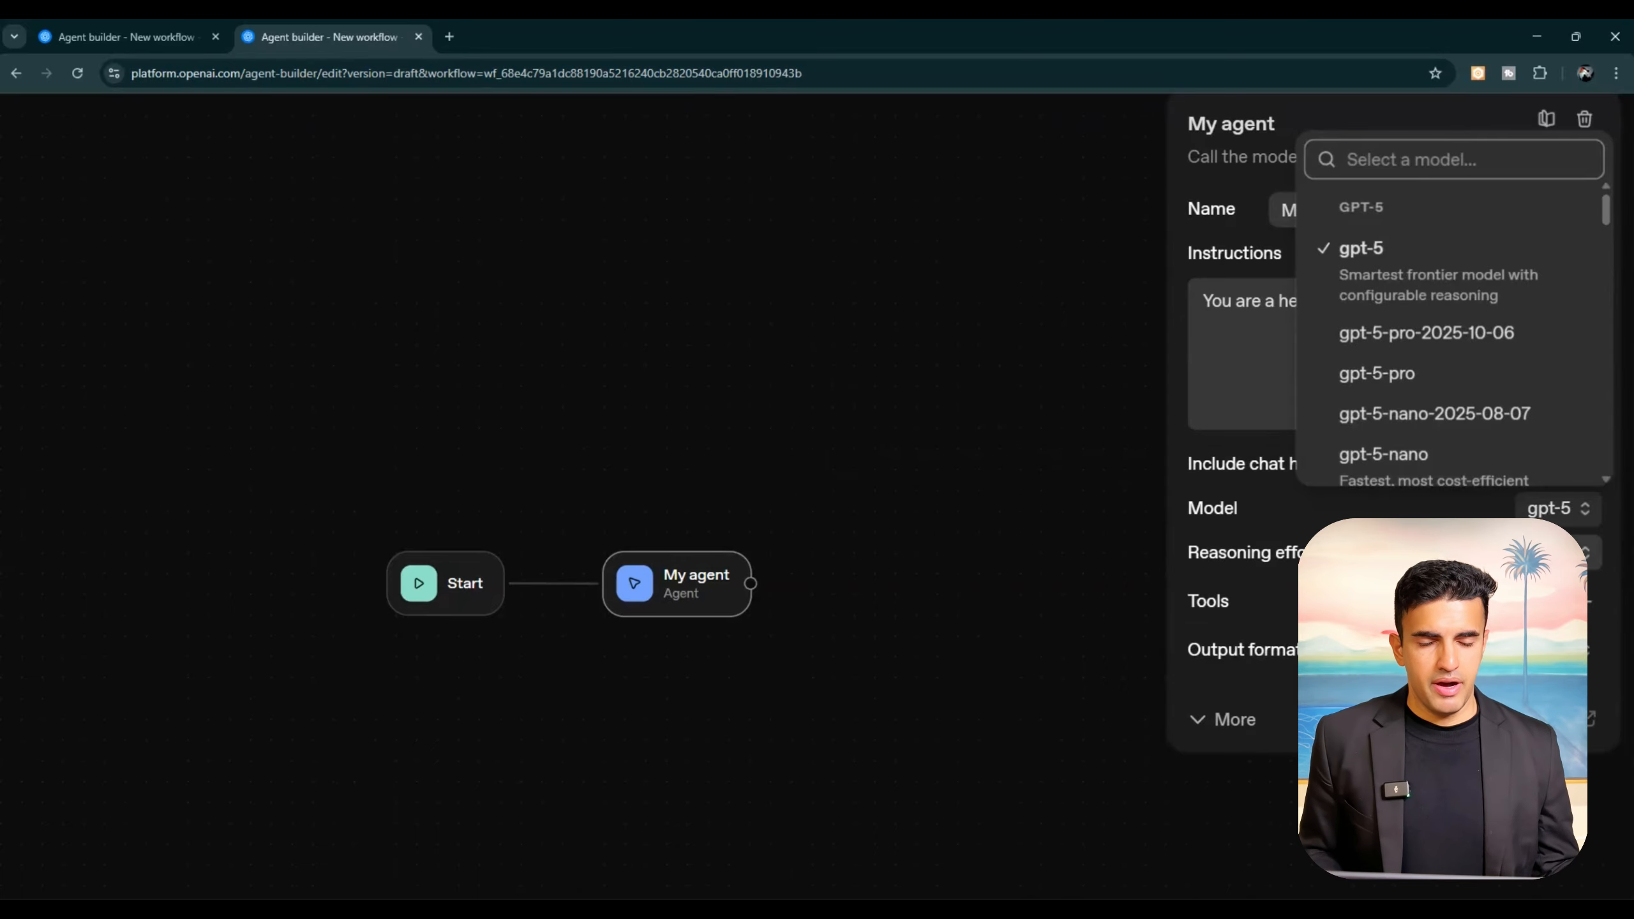
Step: Set the My agent node's reasoning effort to low
{"action": "left_click", "coordinate": [1562, 552]}
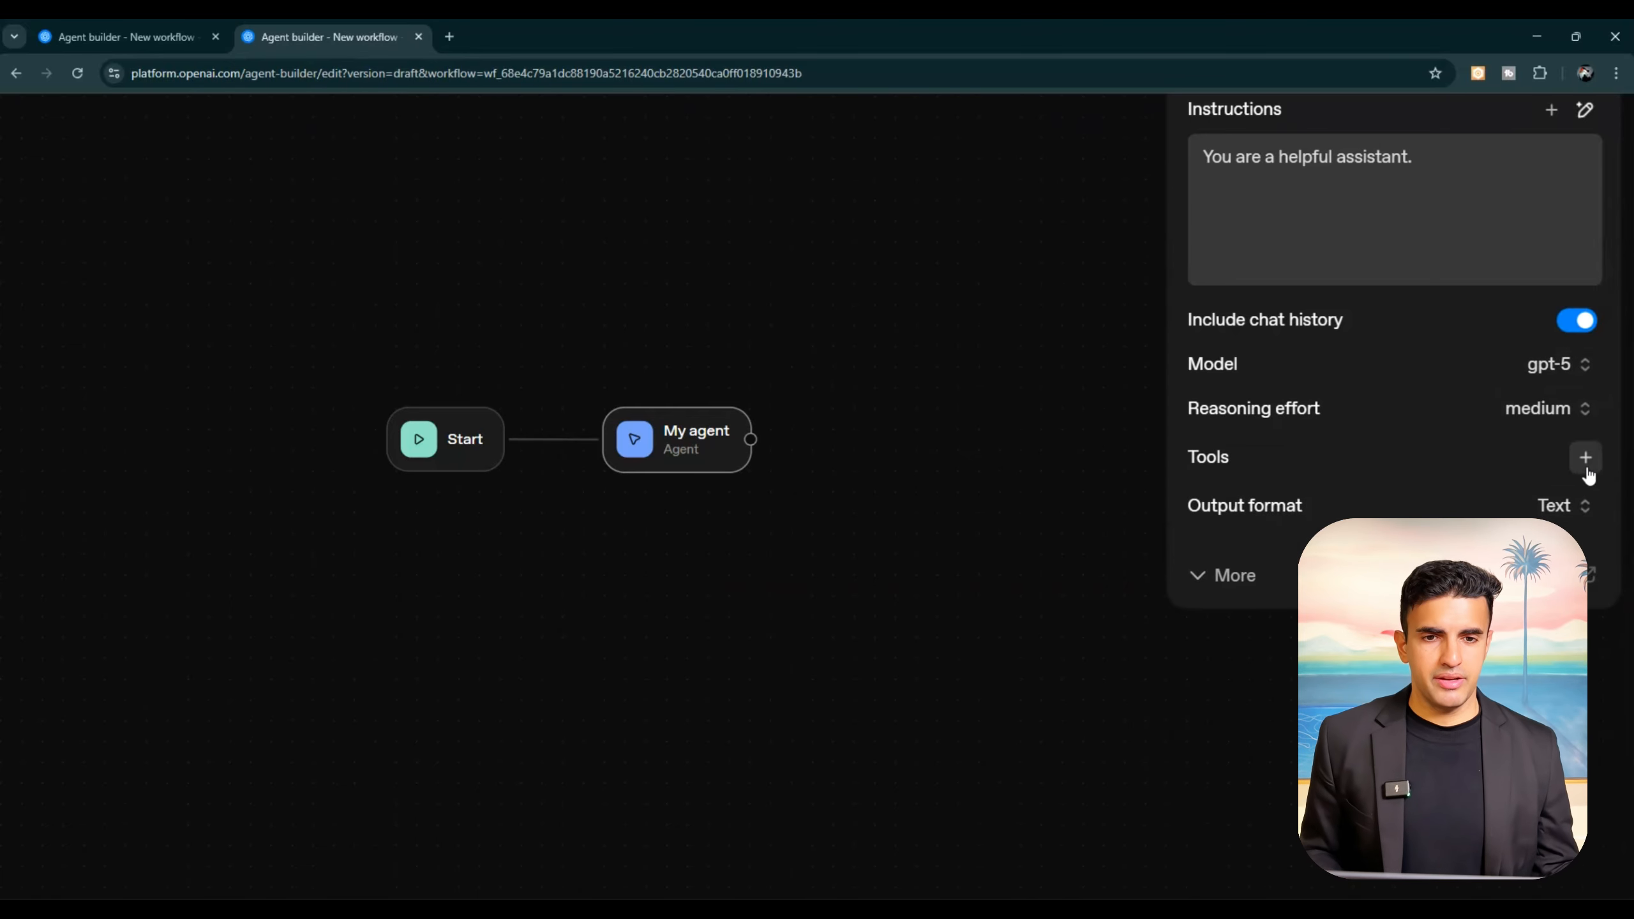
{"action": "left_click", "coordinate": [1581, 414]}
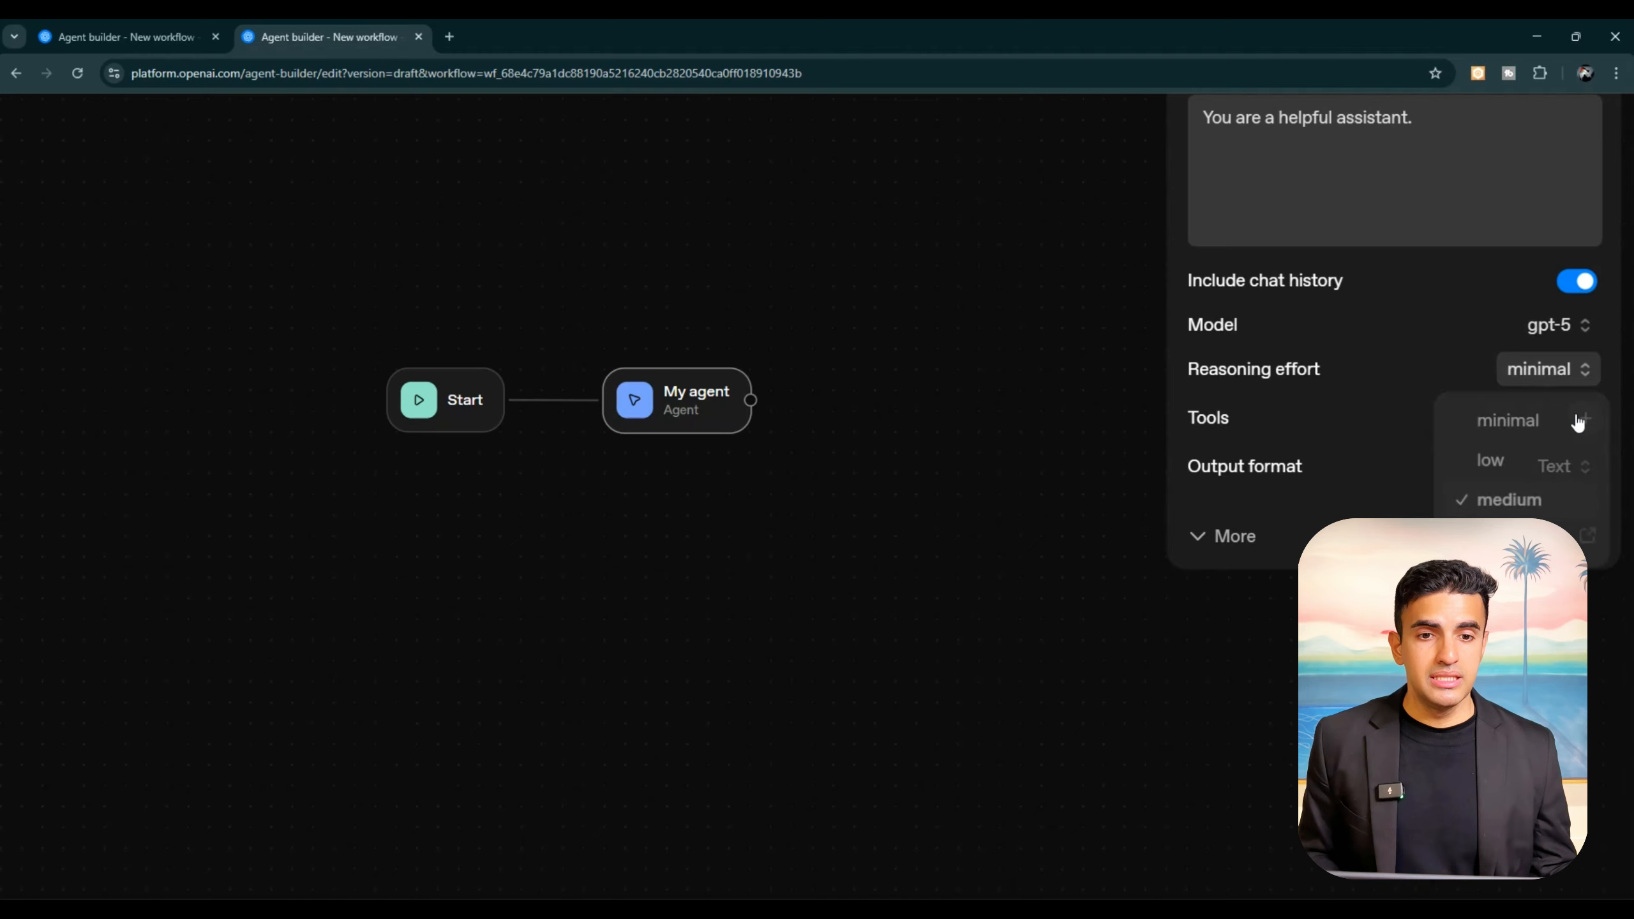
{"action": "scroll", "coordinate": [1565, 376], "scroll_direction": "up", "scroll_amount": 1}
{"action": "left_click", "coordinate": [1565, 375]}
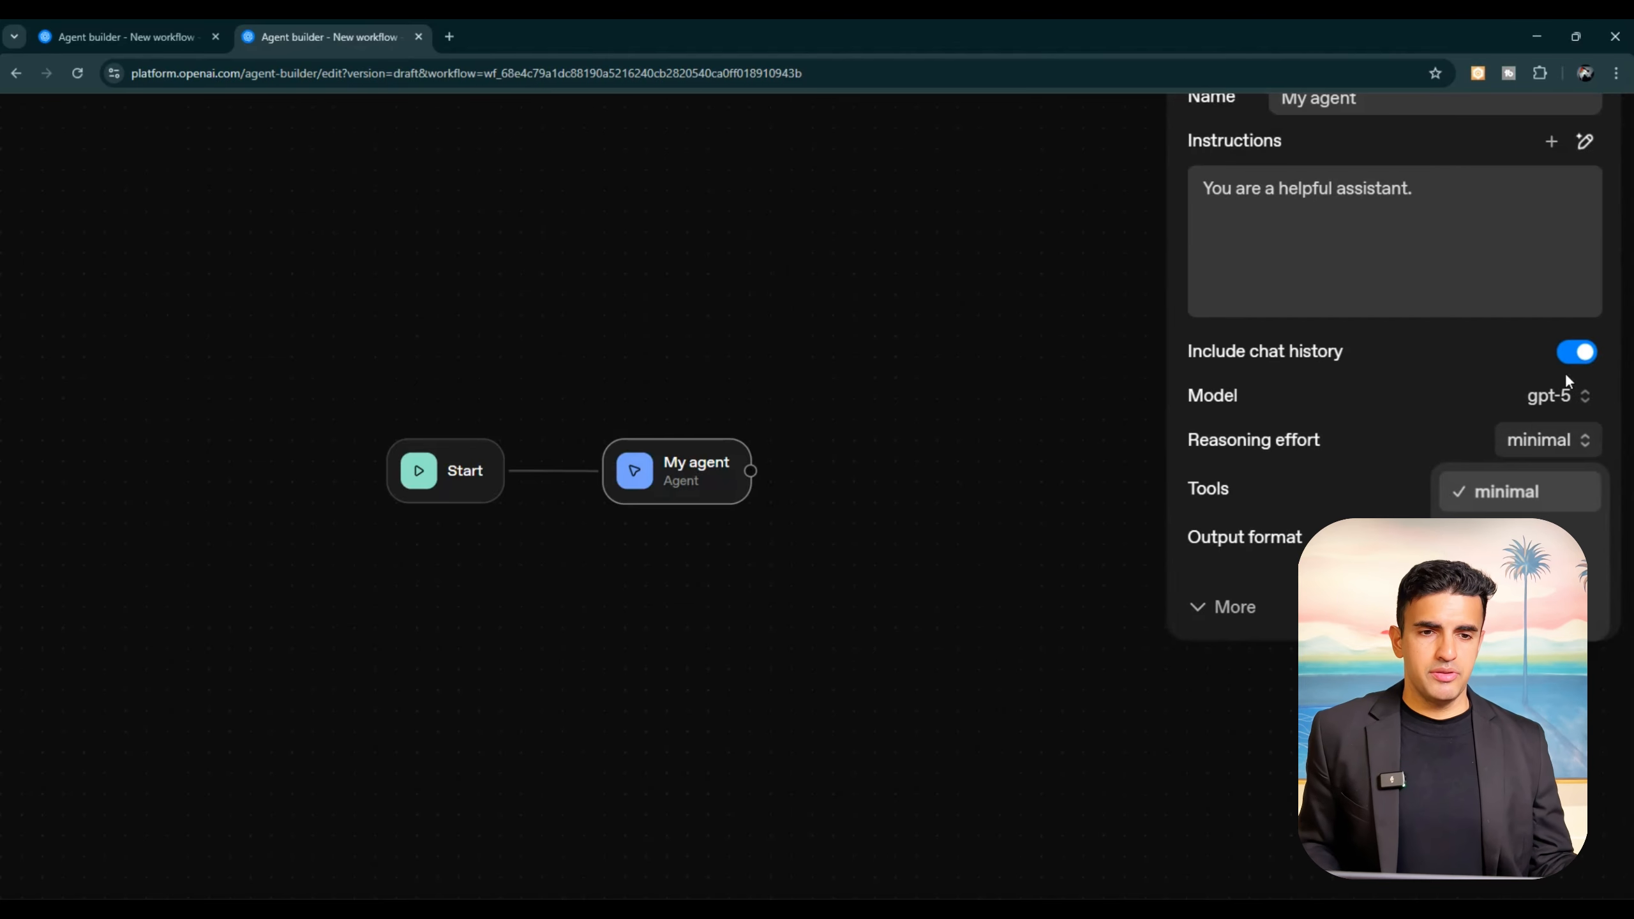
{"action": "left_click", "coordinate": [1518, 533]}
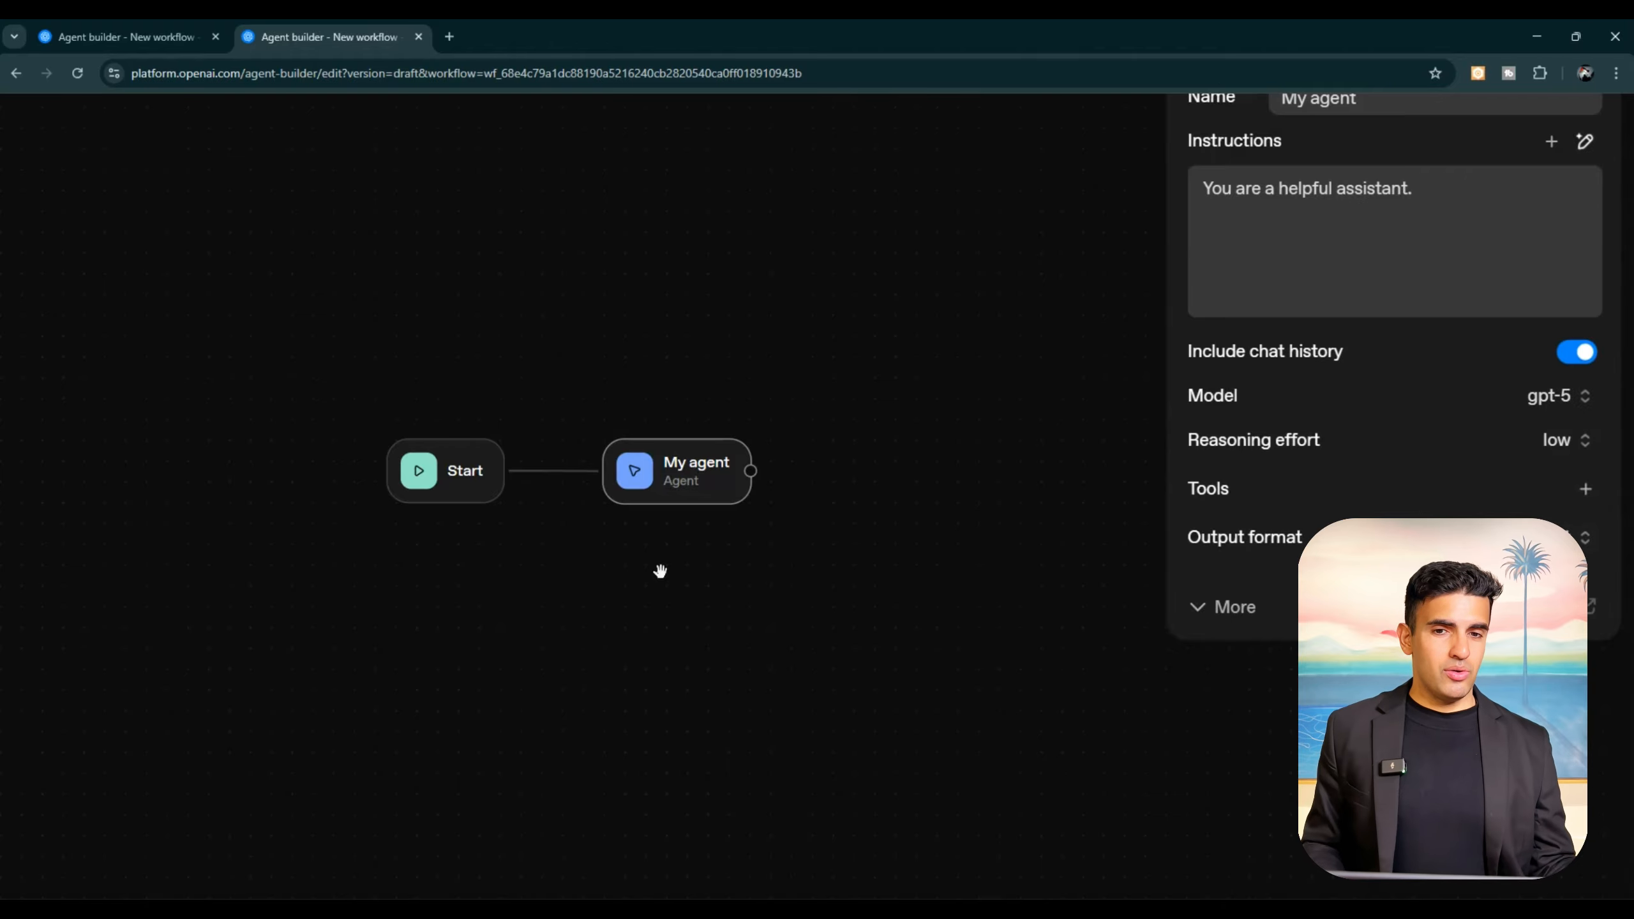
Step: Examine the tools offered for the agent and its additional settings, and close them without making changes
{"action": "left_click", "coordinate": [1585, 489]}
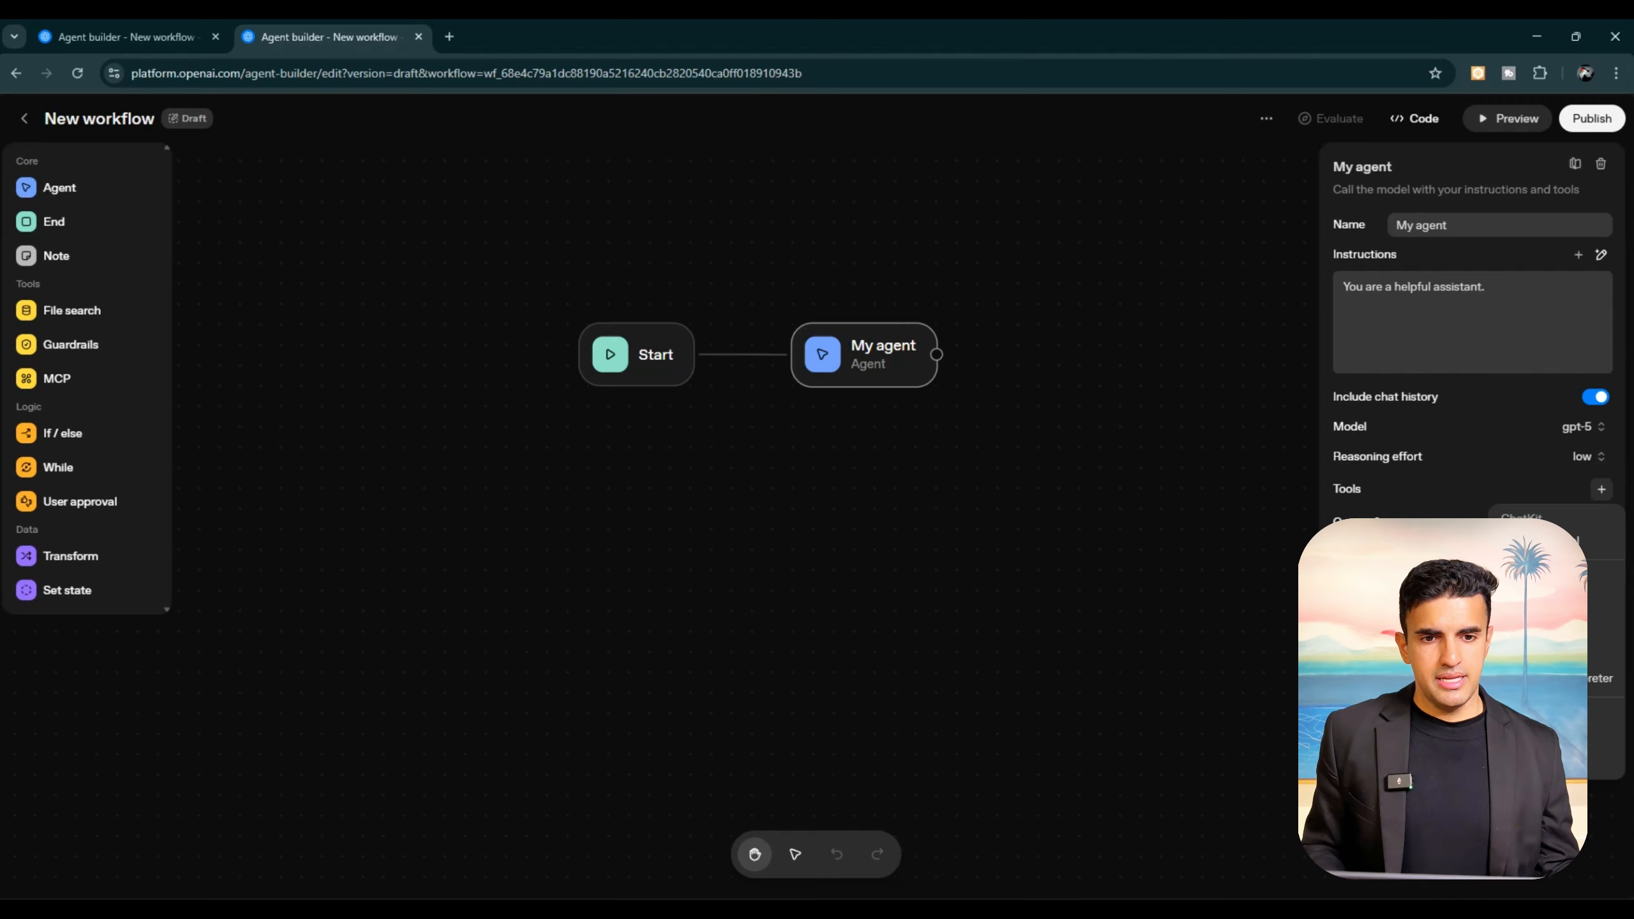
{"action": "key", "text": "Escape"}
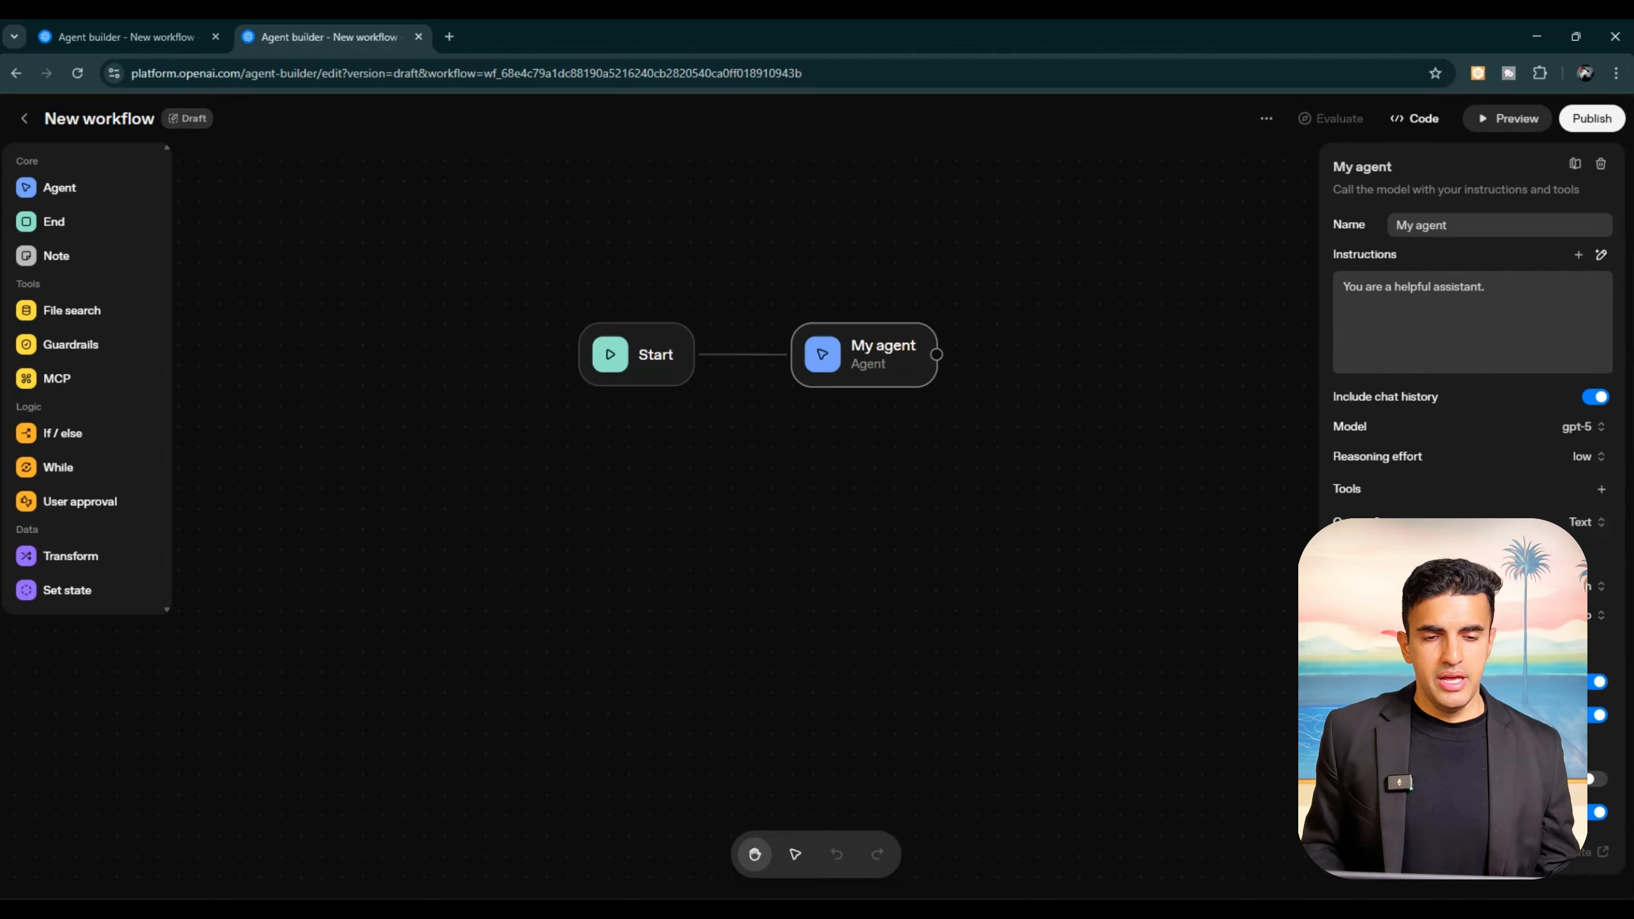
{"action": "mouse_move", "coordinate": [1356, 586]}
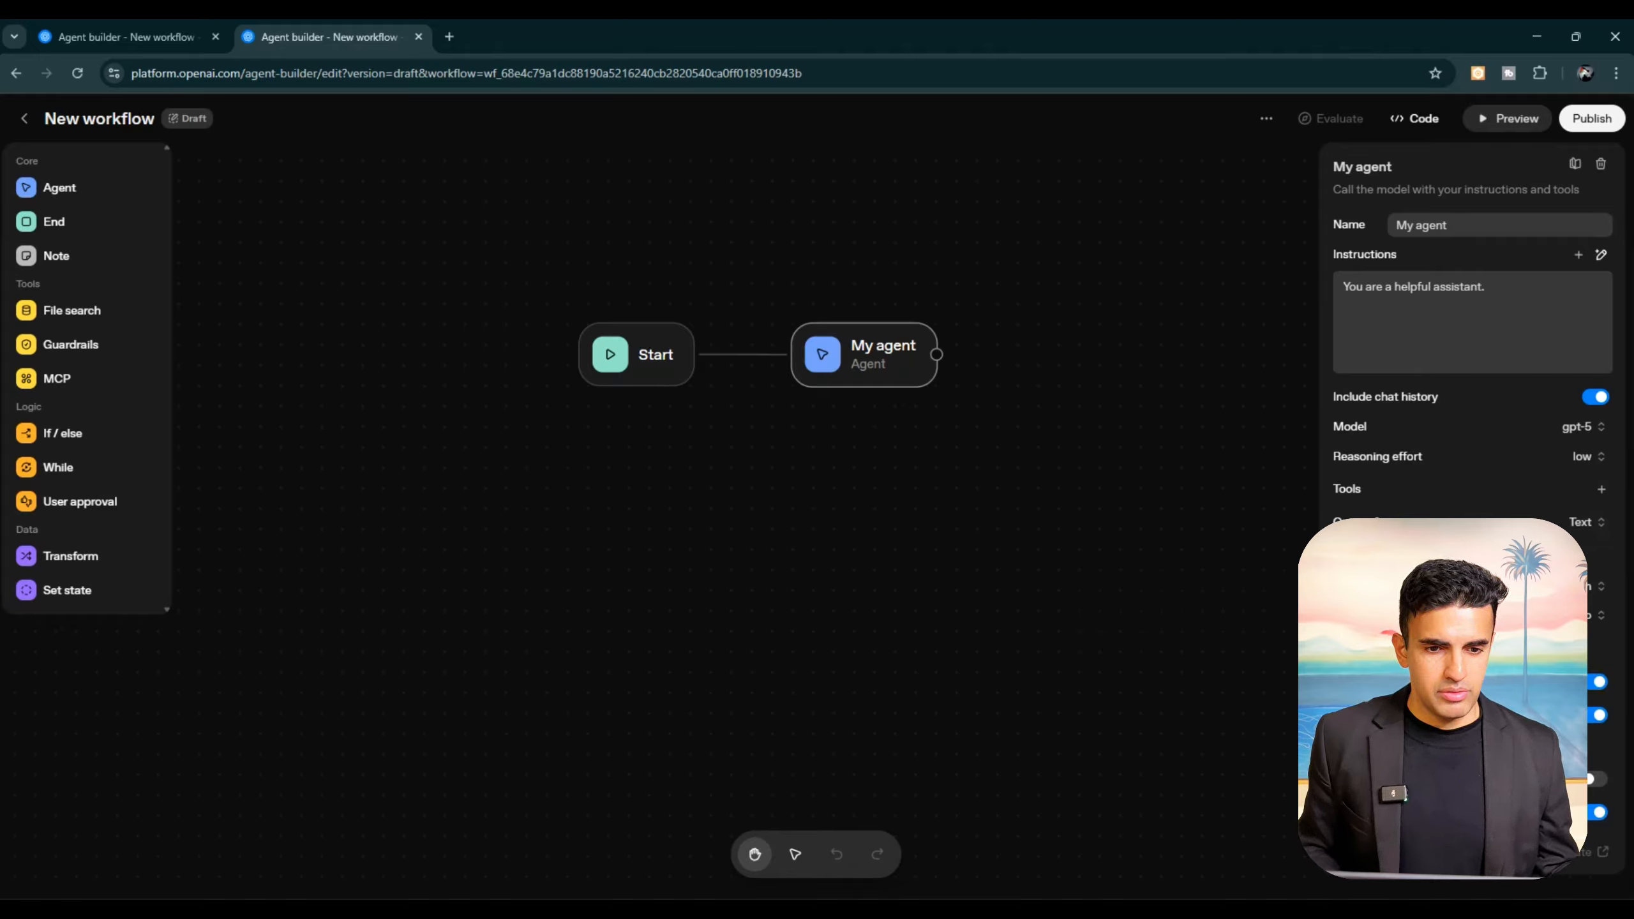
{"action": "left_click", "coordinate": [1351, 851]}
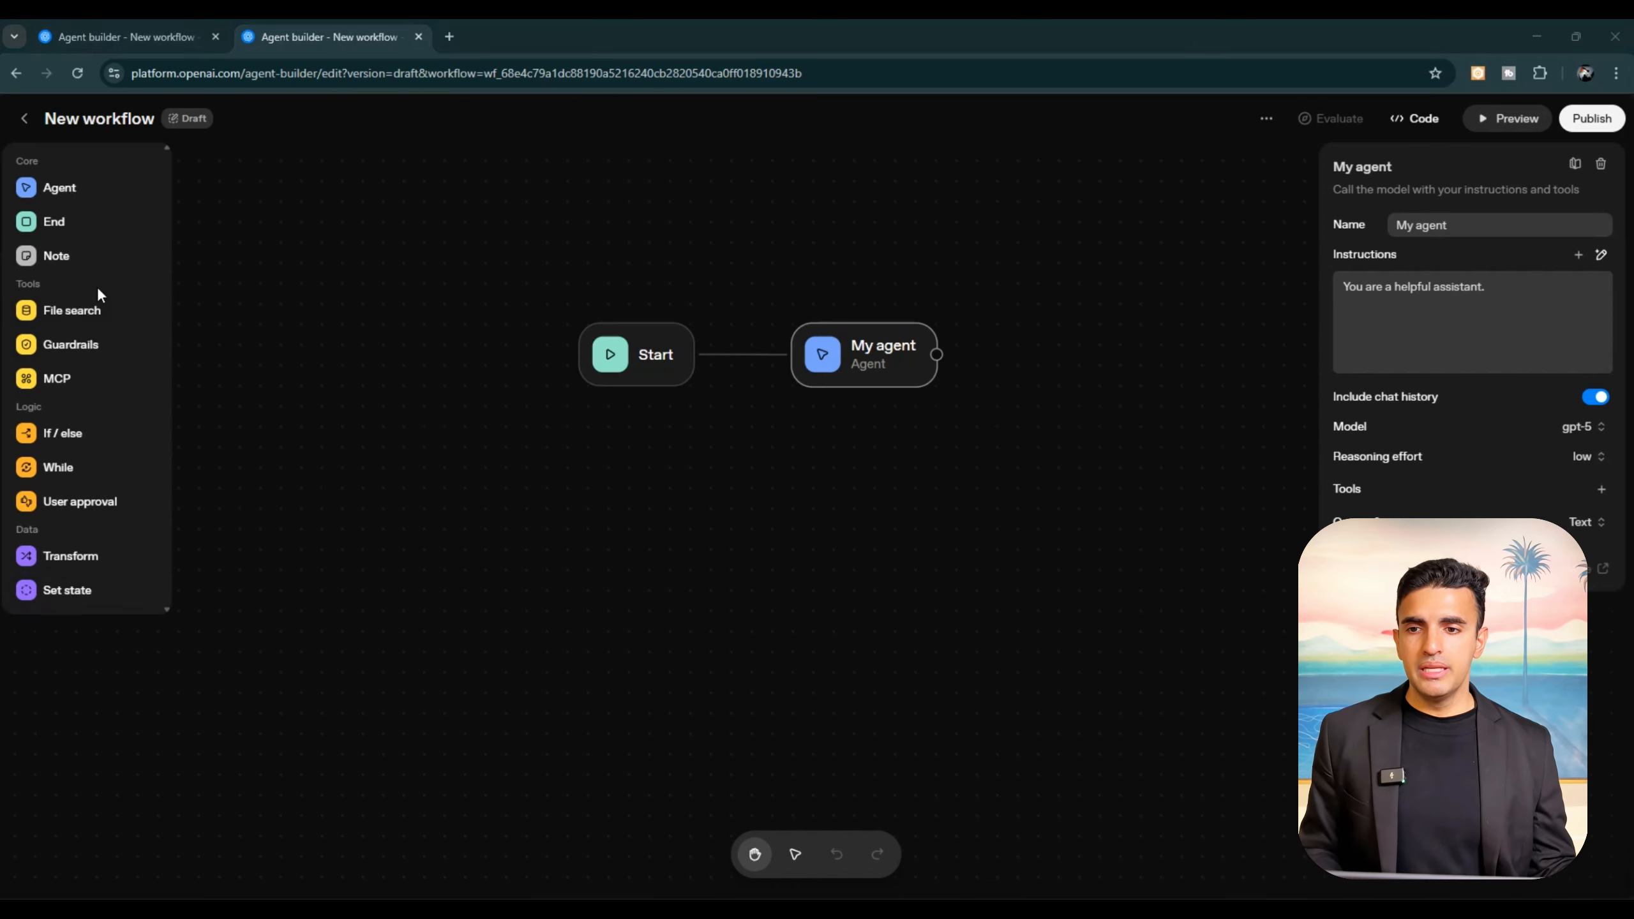
{"action": "left_click", "coordinate": [298, 435]}
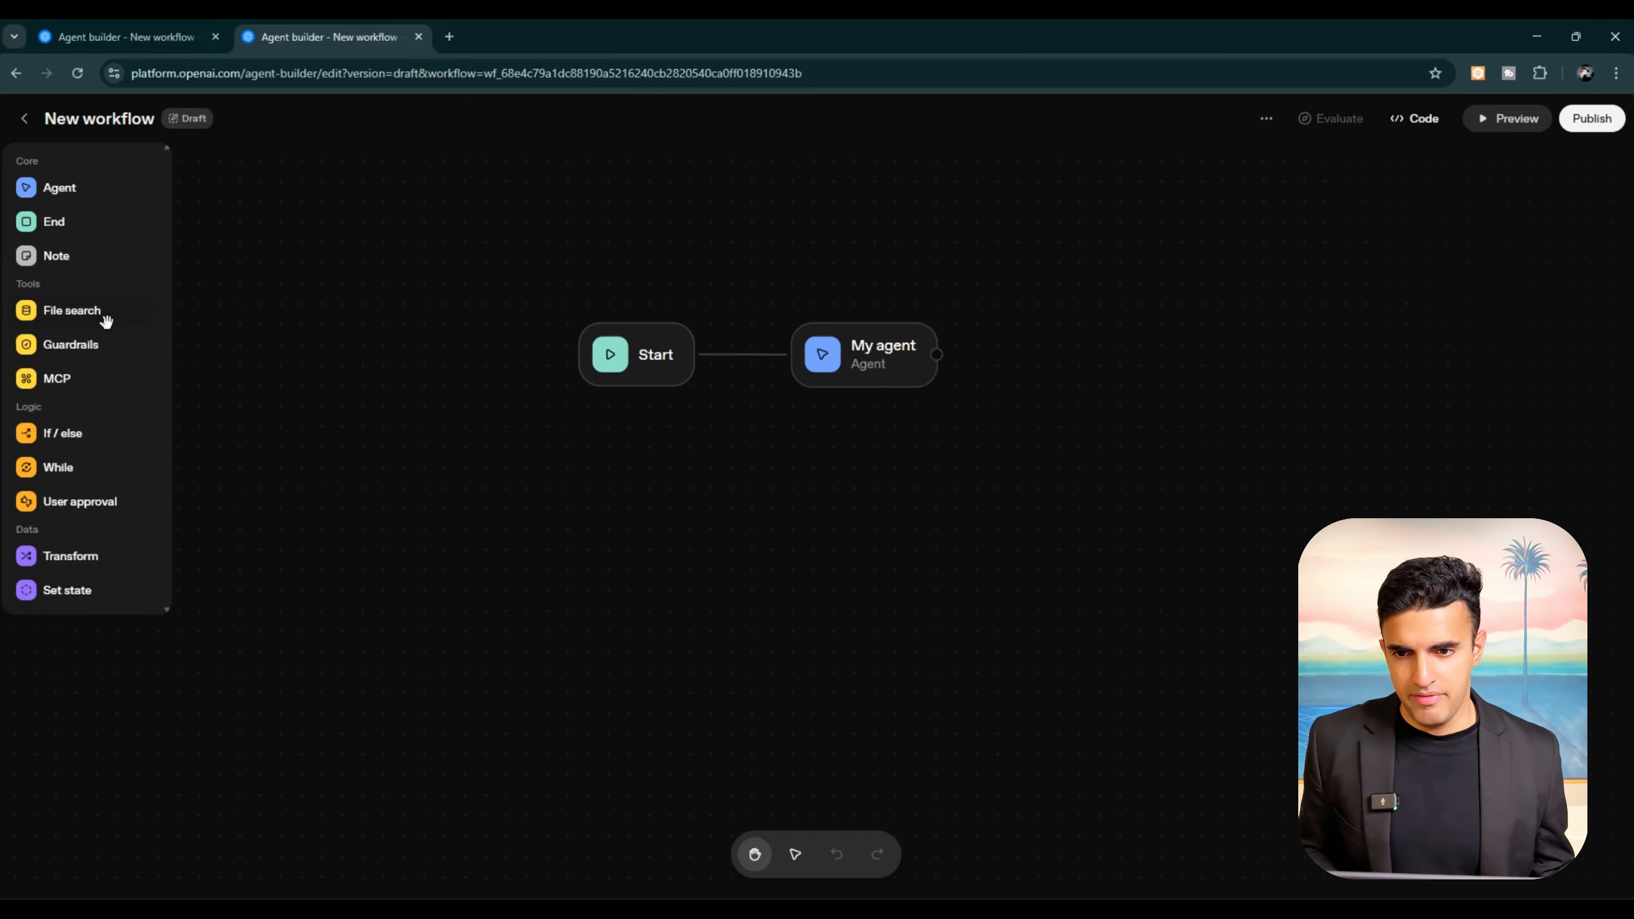
Step: Add a File Search node to the workflow and connect the My agent node's output to it
{"action": "left_click", "coordinate": [85, 313]}
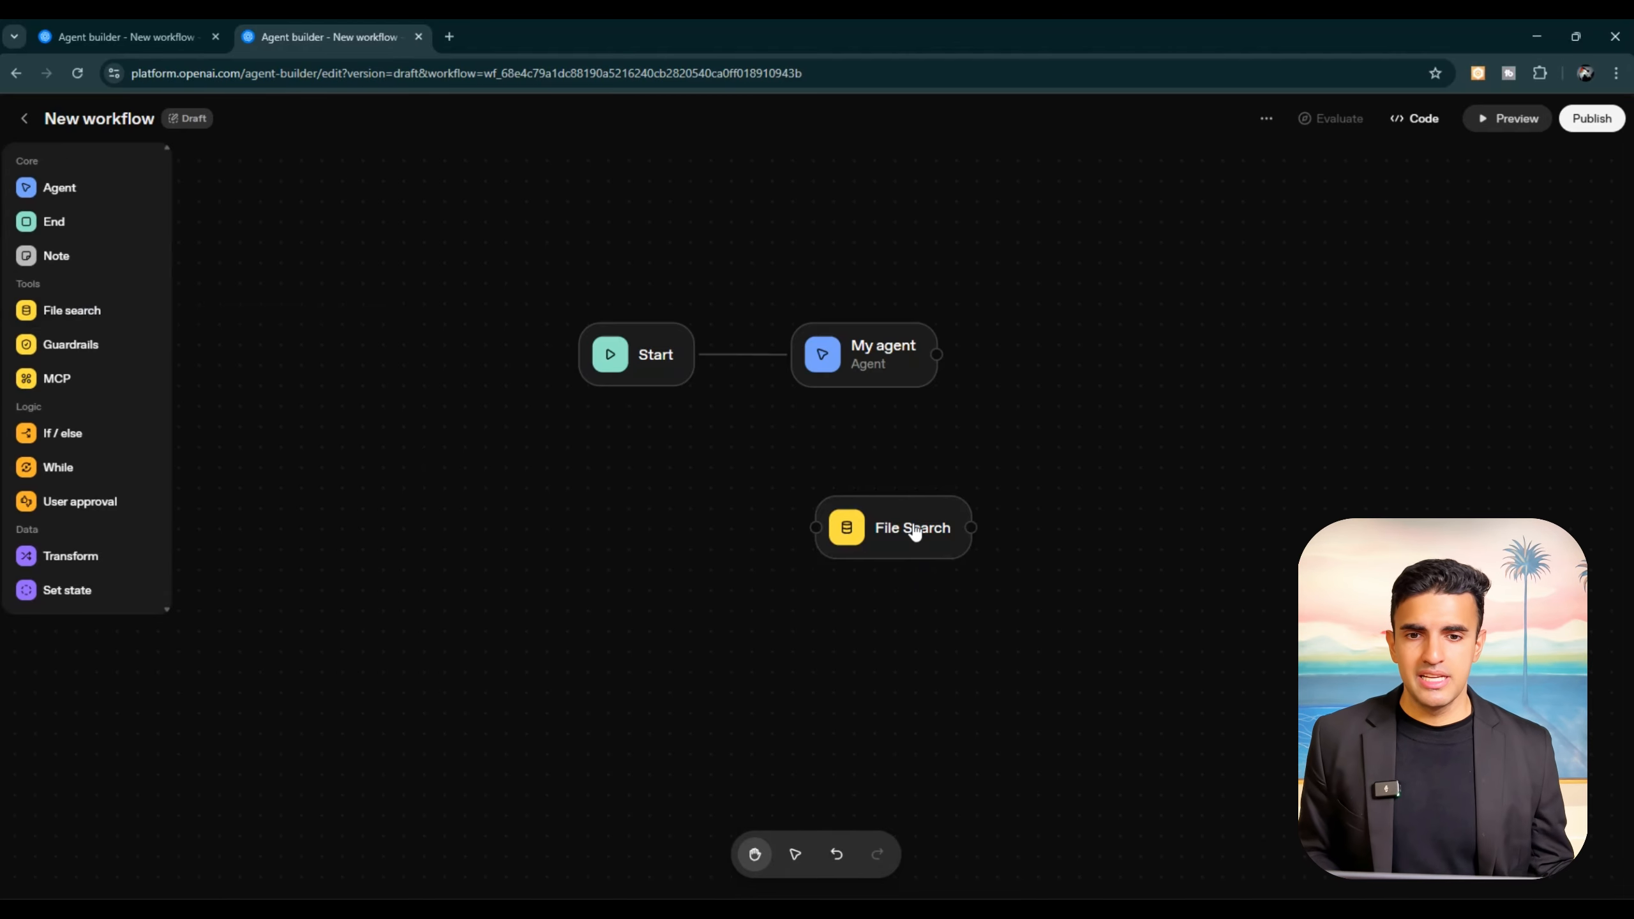
{"action": "left_click_drag", "start_coordinate": [914, 533], "coordinate": [1156, 335]}
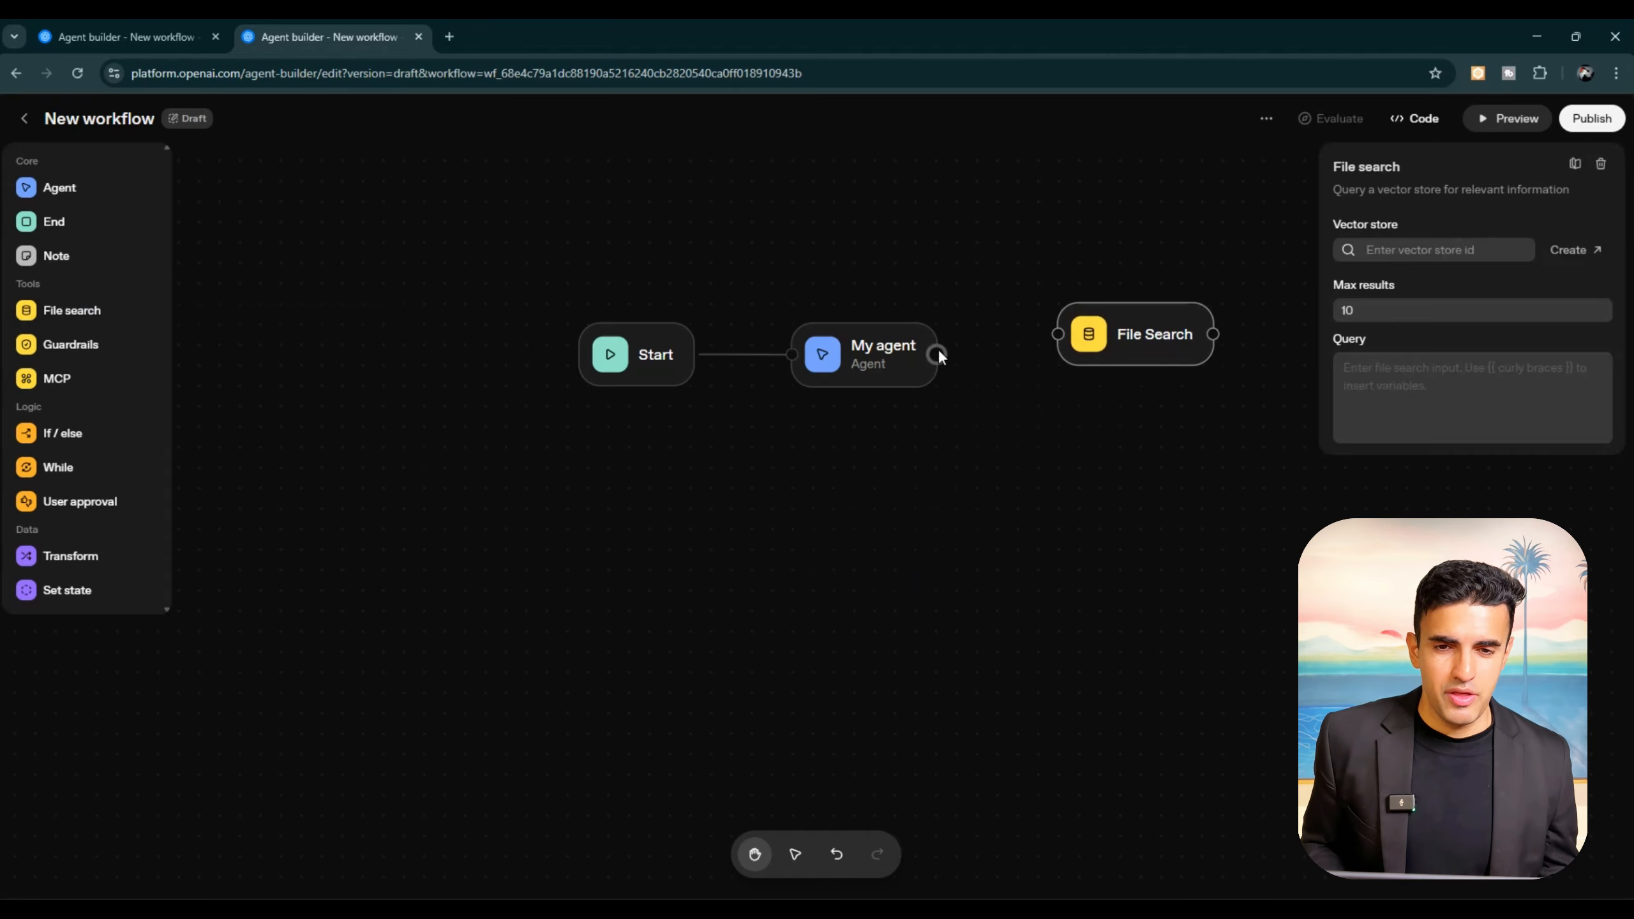
{"action": "left_click_drag", "start_coordinate": [936, 354], "coordinate": [1070, 372]}
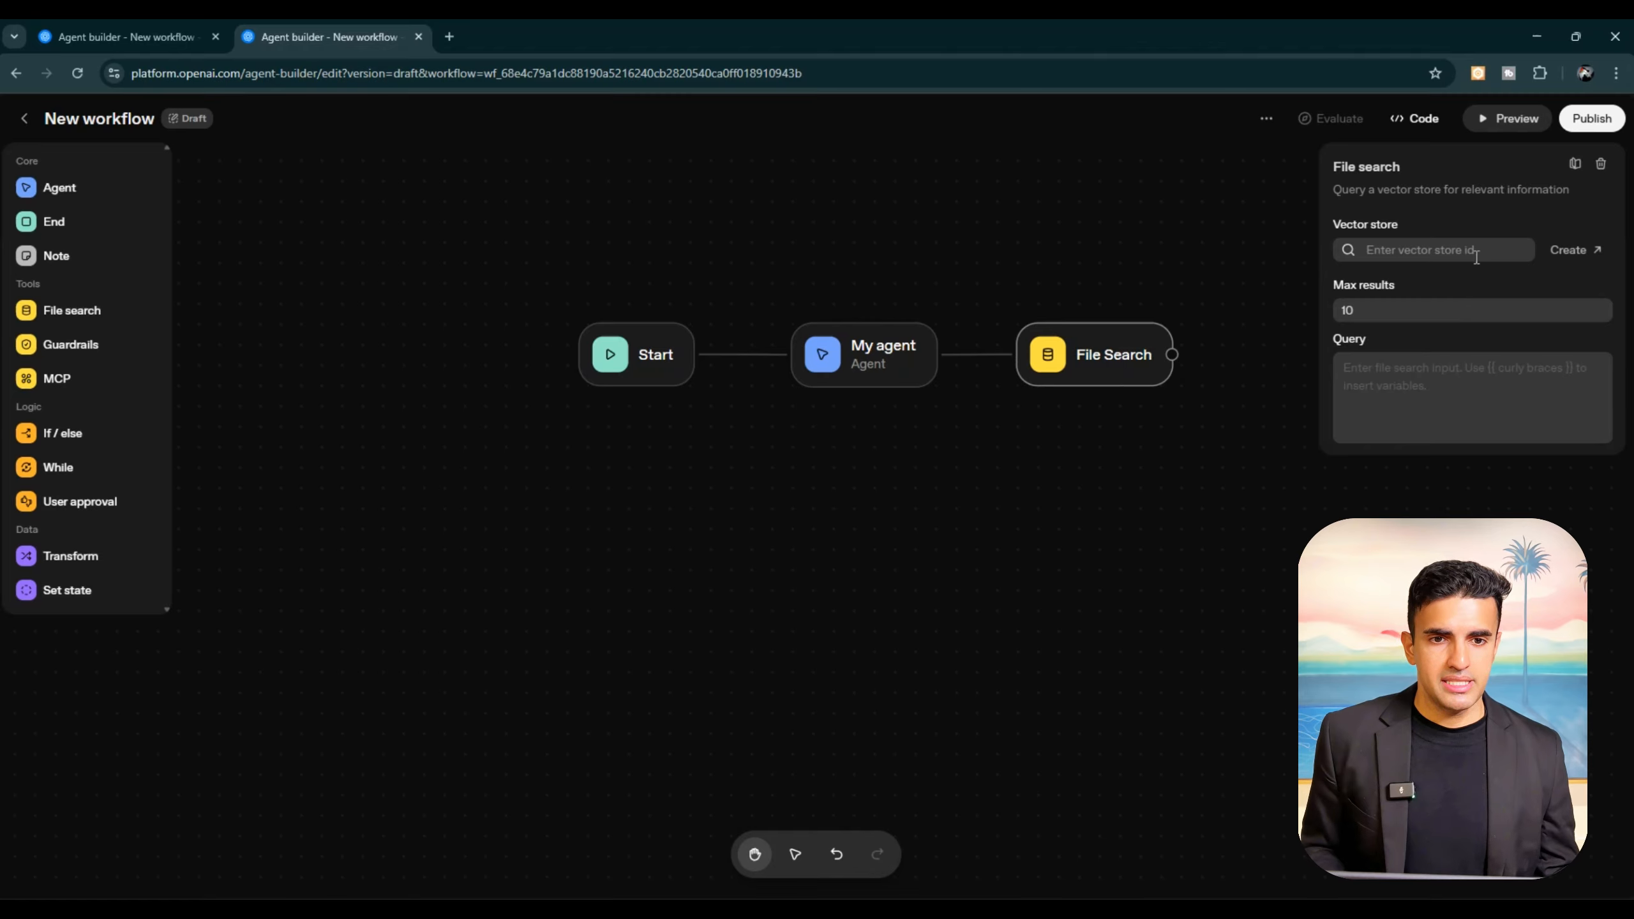
Step: View the vector stores page linked from the File Search node's settings, and return to the workflow
{"action": "left_click", "coordinate": [1569, 254]}
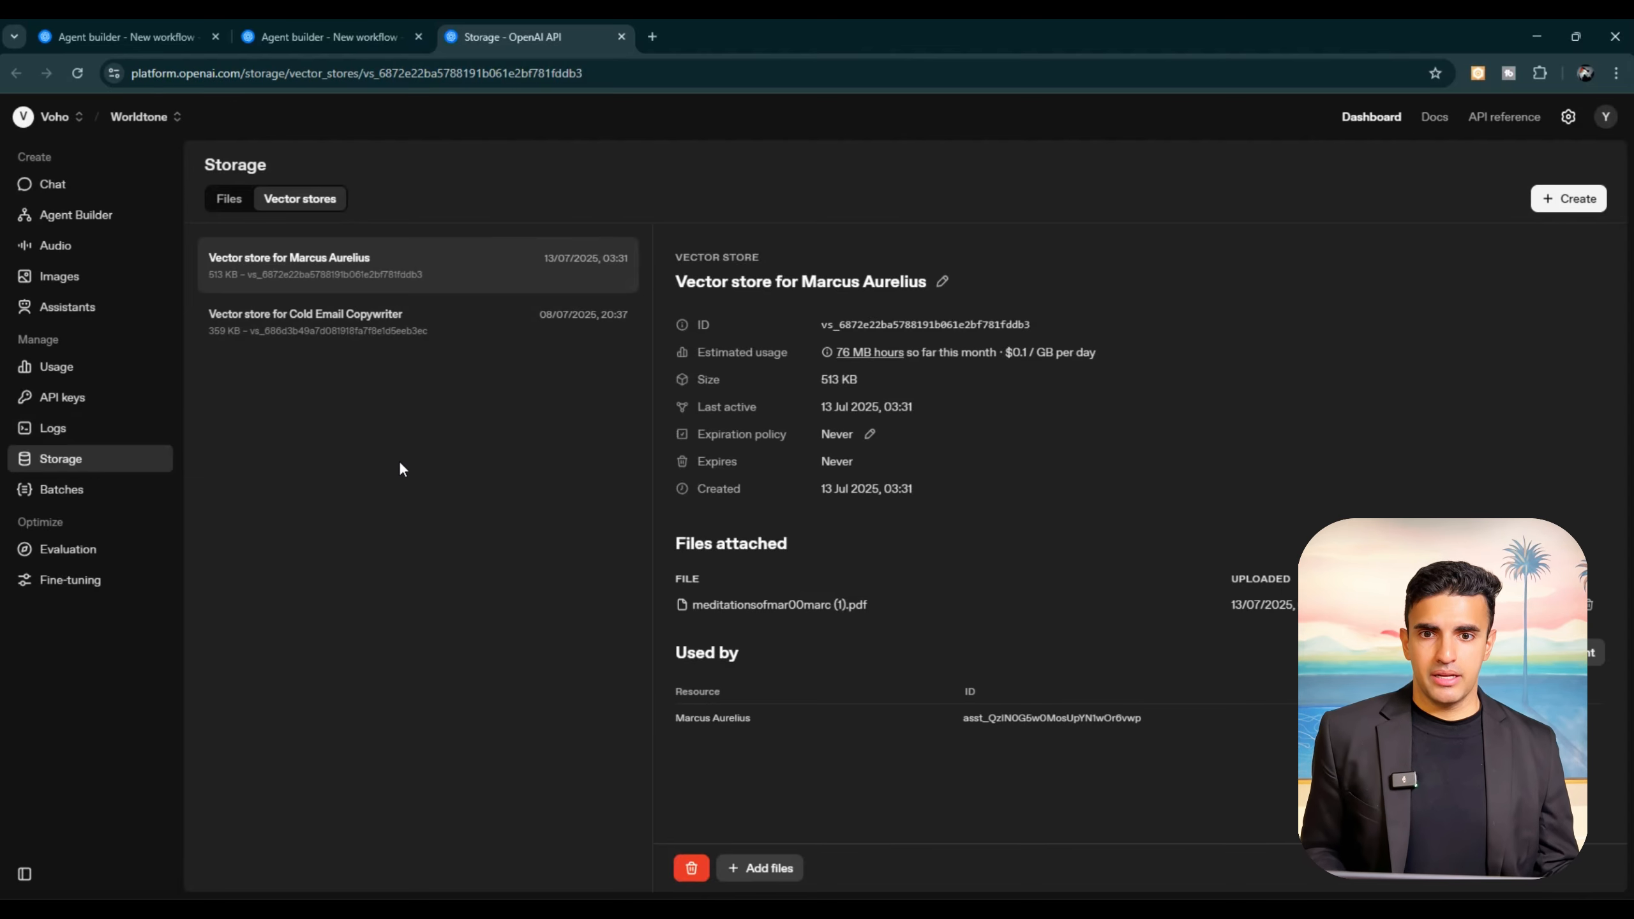
{"action": "left_click", "coordinate": [361, 34]}
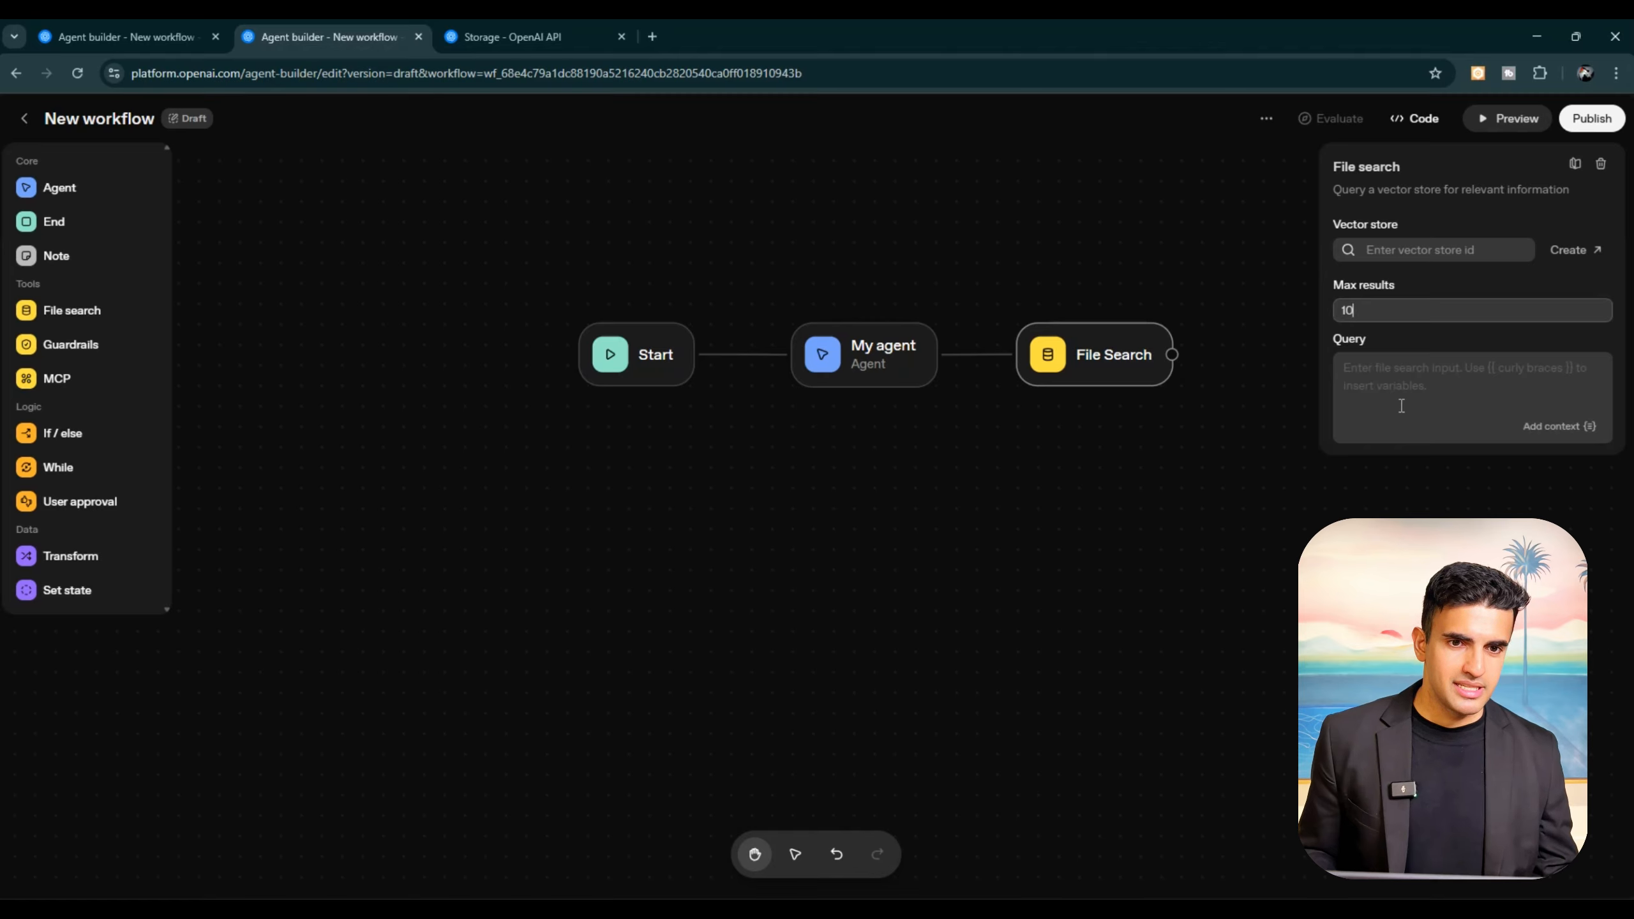
{"action": "left_click", "coordinate": [1279, 554]}
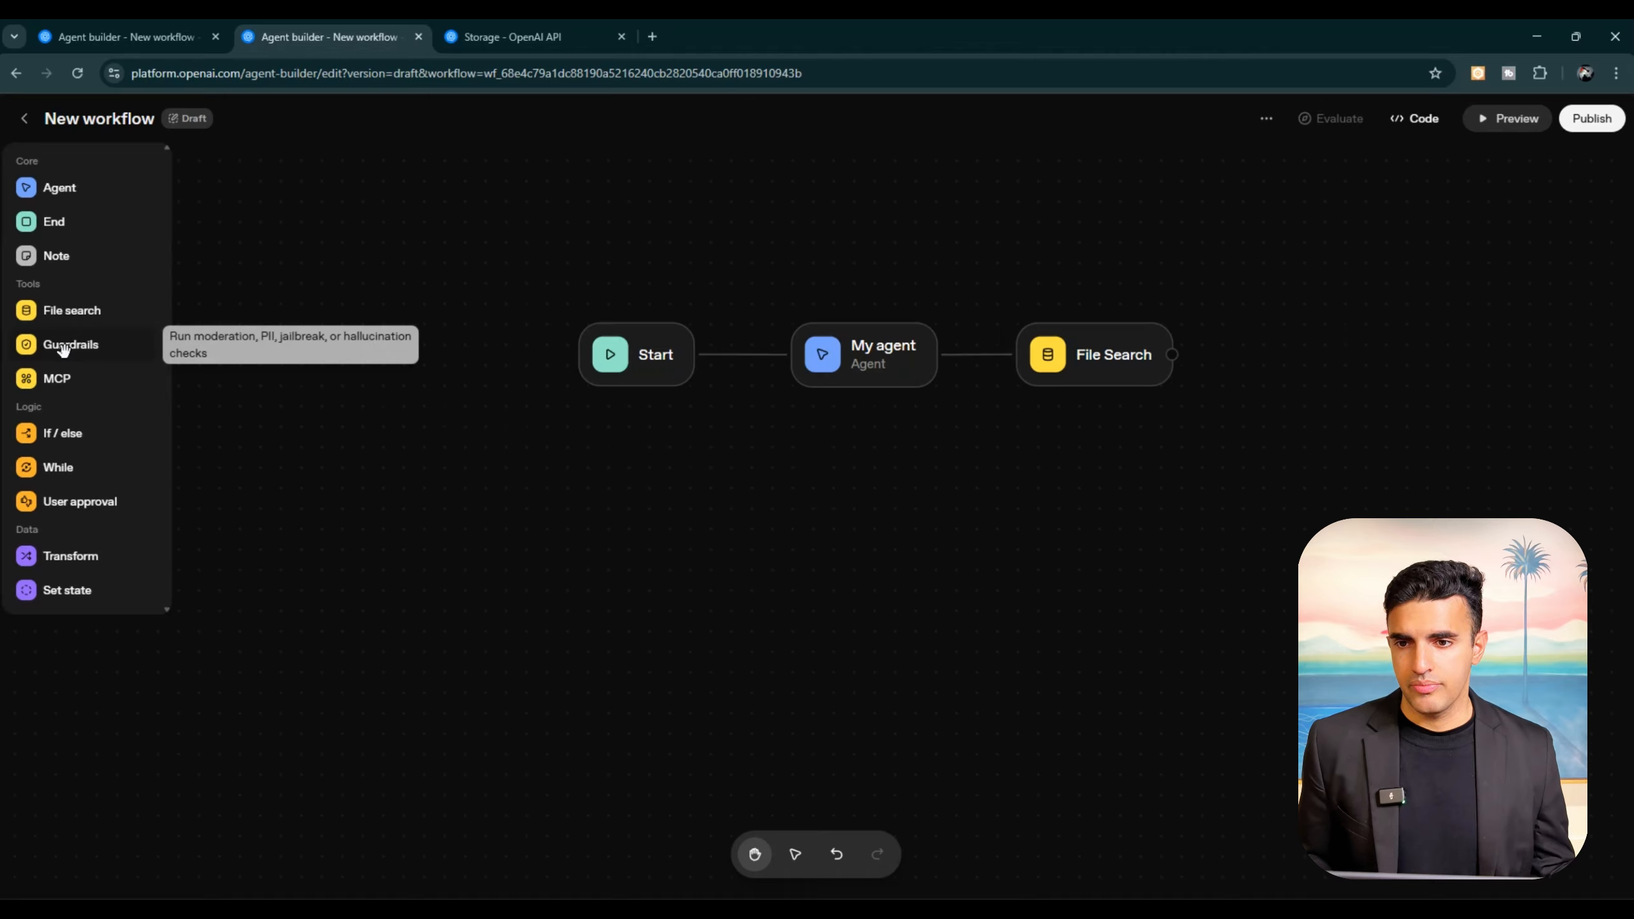
Step: Add a Guardrails node below My agent and enable its personally identifiable information guardrail for all entities
{"action": "left_click", "coordinate": [106, 356]}
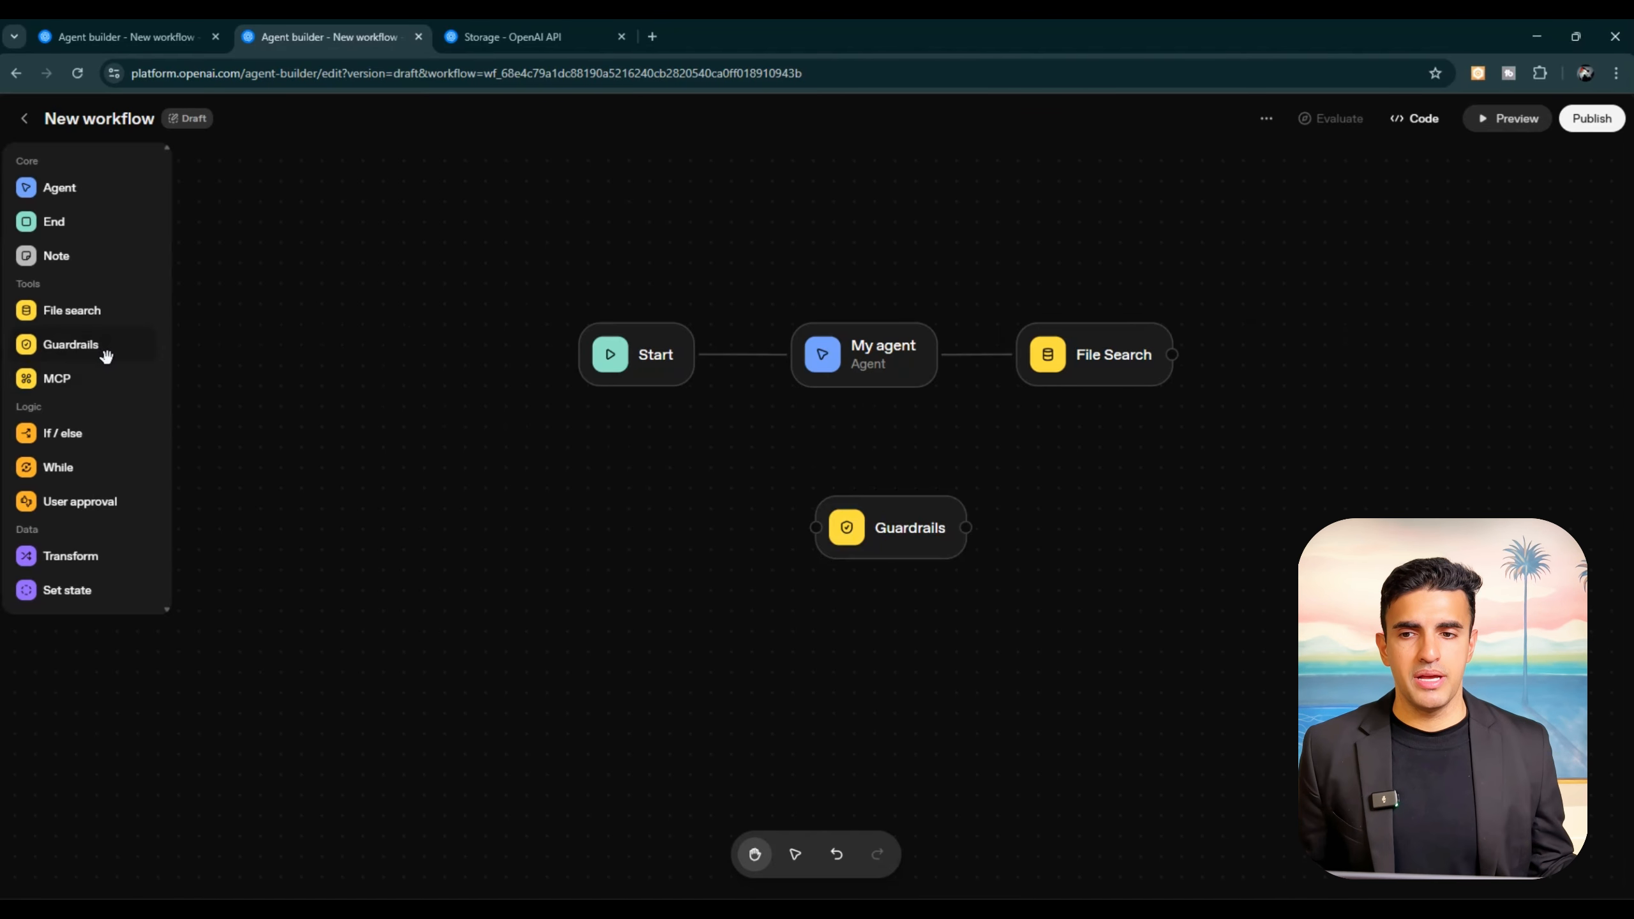
{"action": "left_click", "coordinate": [911, 557]}
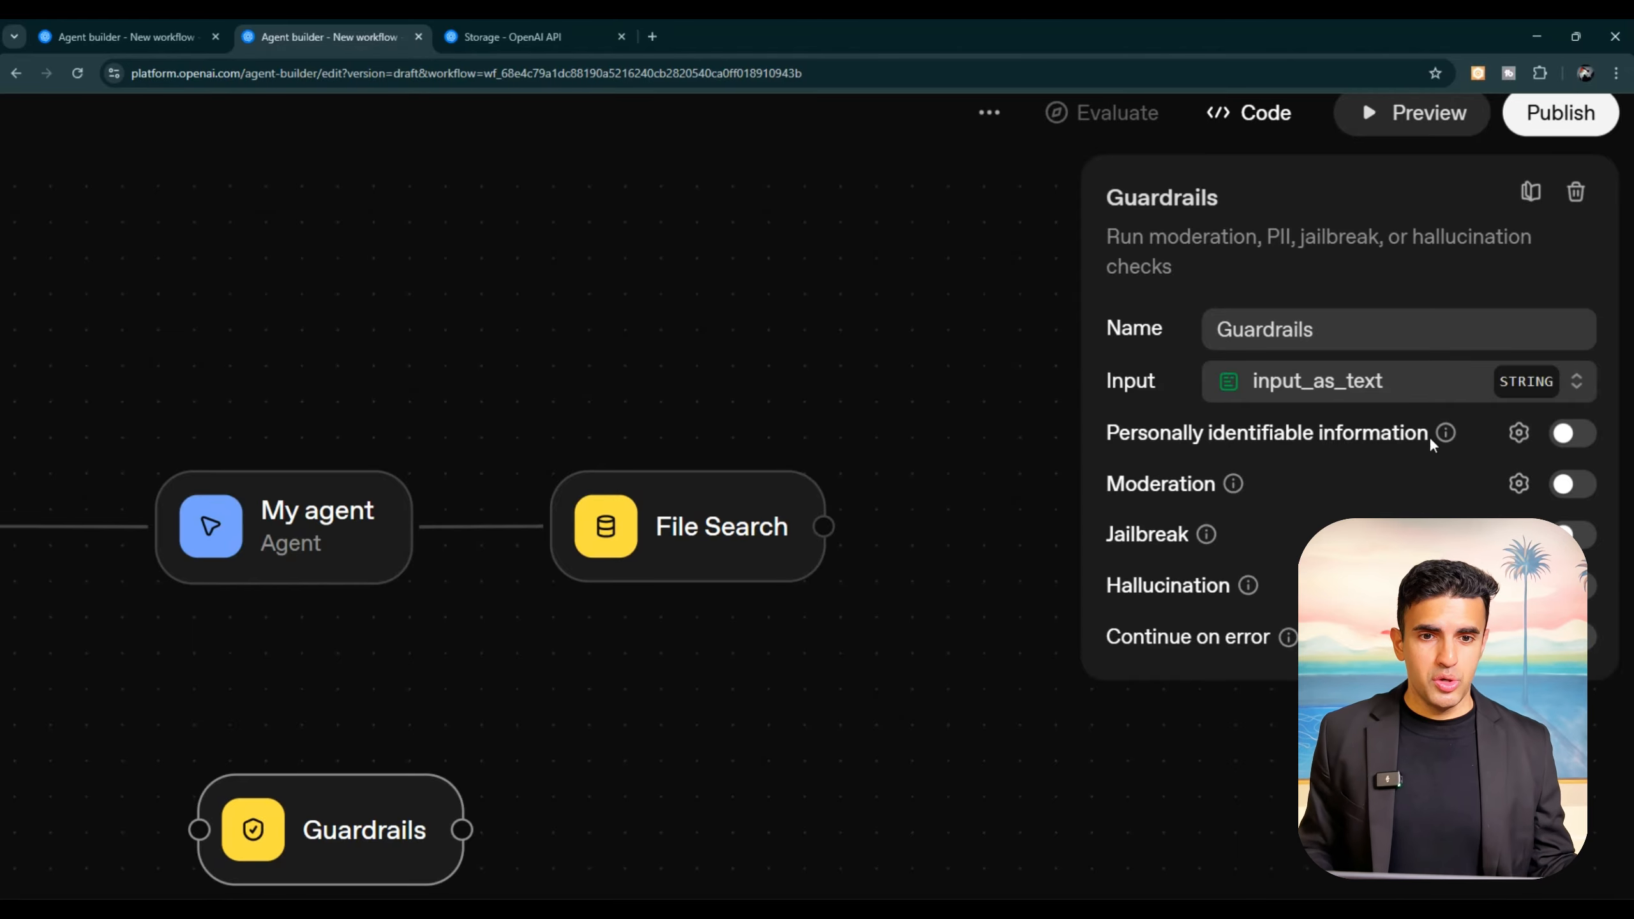
{"action": "left_click", "coordinate": [1520, 434]}
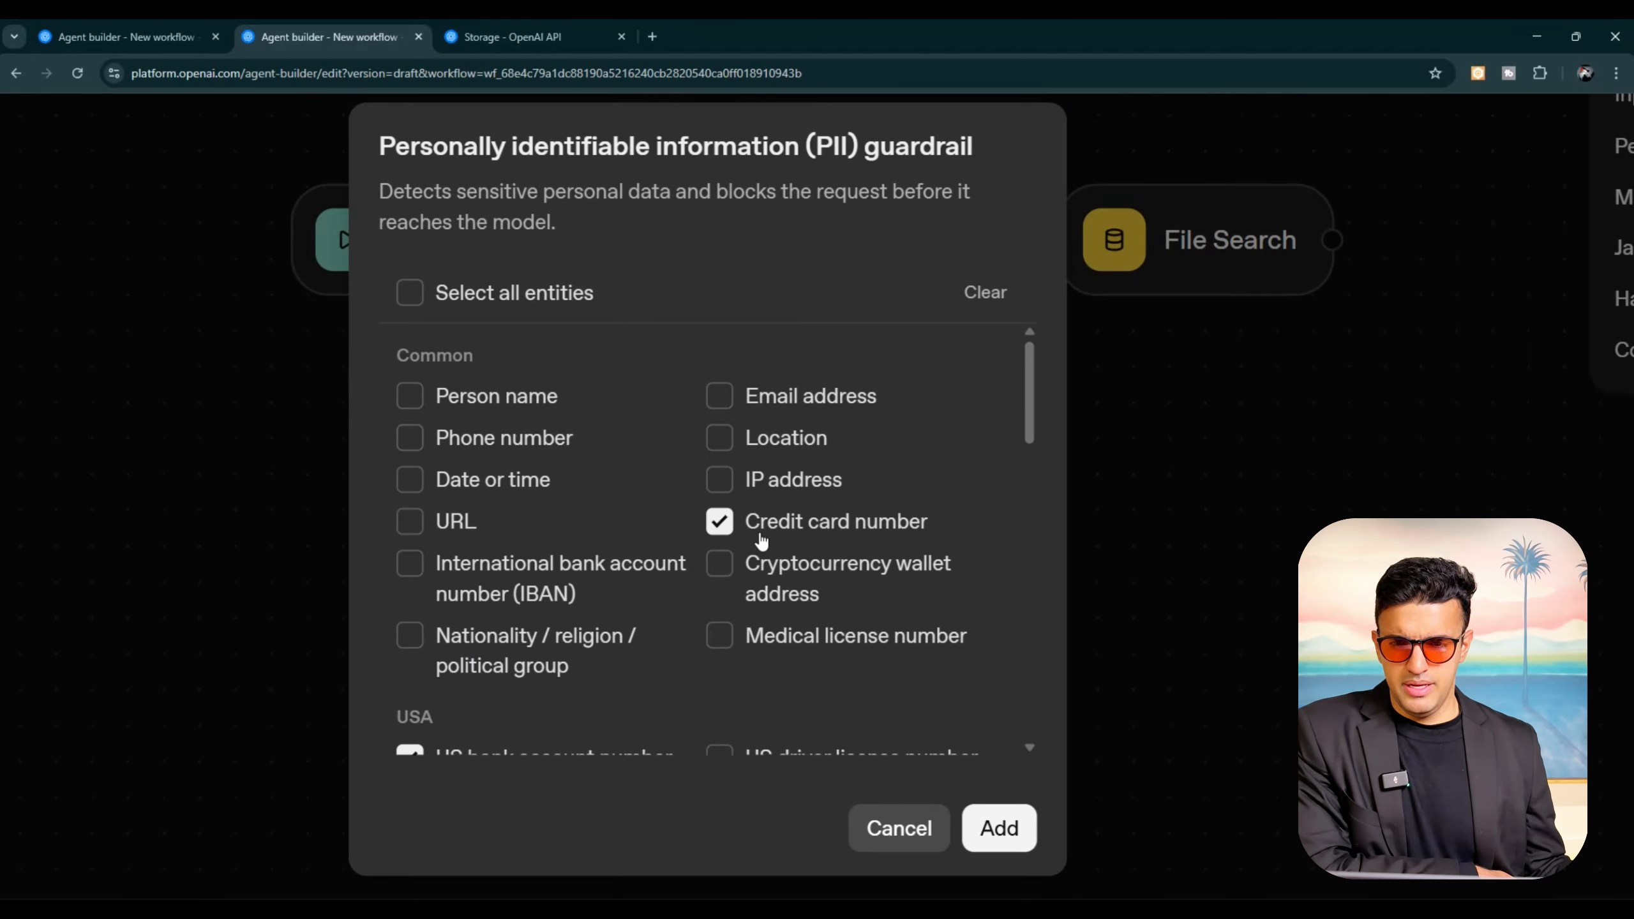
{"action": "scroll", "coordinate": [760, 540], "scroll_direction": "down", "scroll_amount": 5}
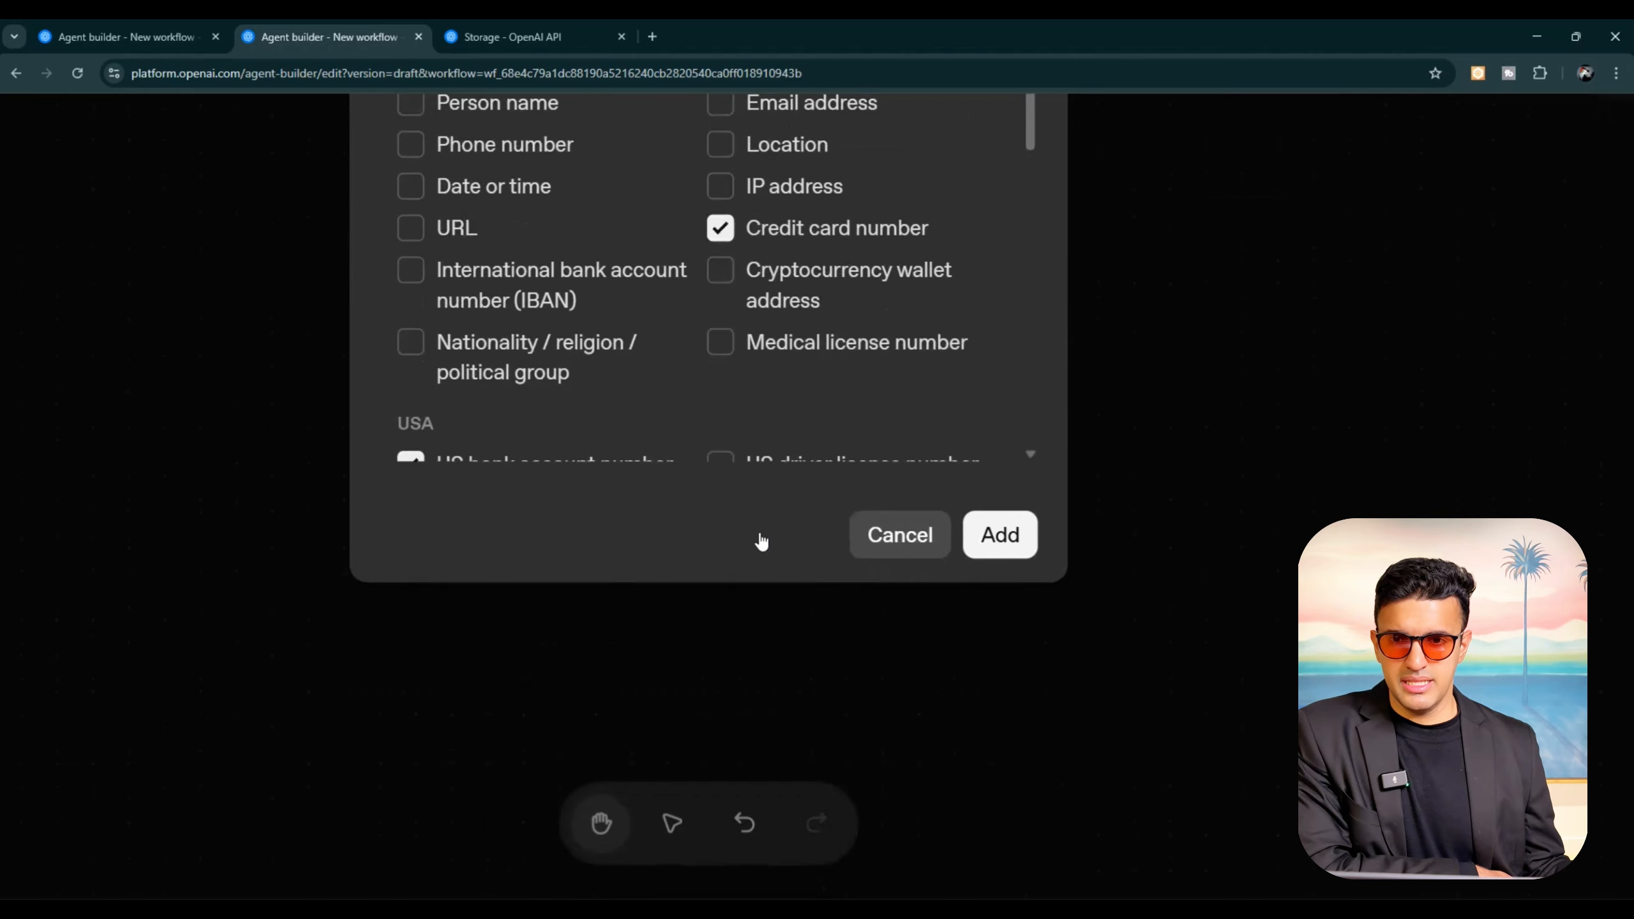
{"action": "scroll", "coordinate": [740, 648], "scroll_direction": "up", "scroll_amount": 3}
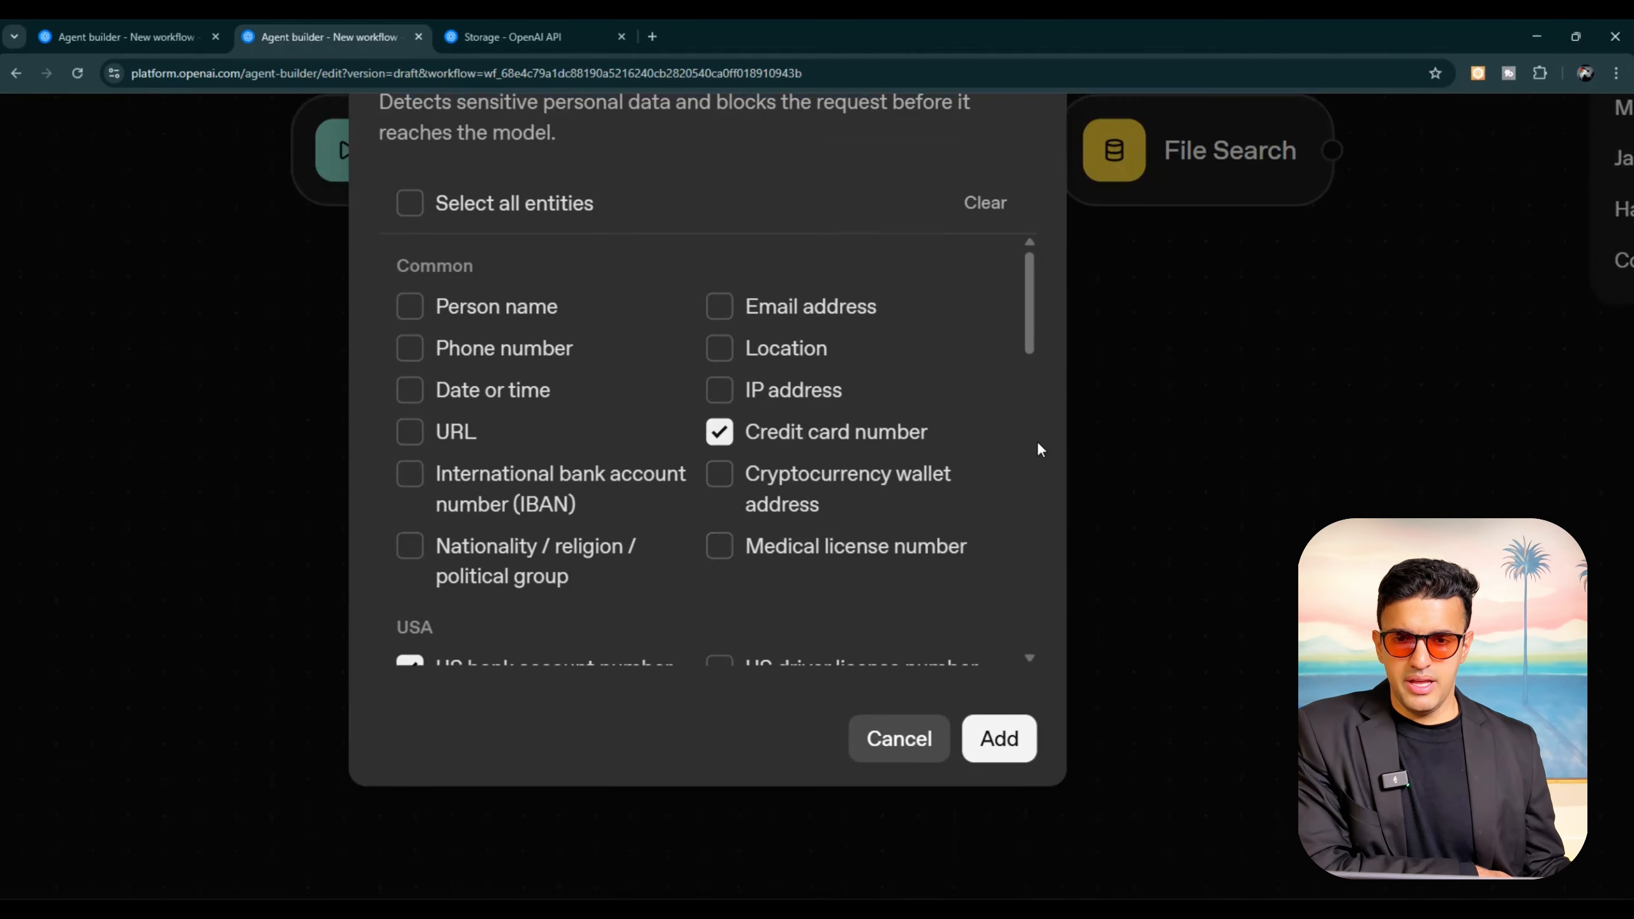
{"action": "scroll", "coordinate": [1036, 444], "scroll_direction": "down", "scroll_amount": 1}
{"action": "scroll", "coordinate": [1033, 445], "scroll_direction": "up", "scroll_amount": 2}
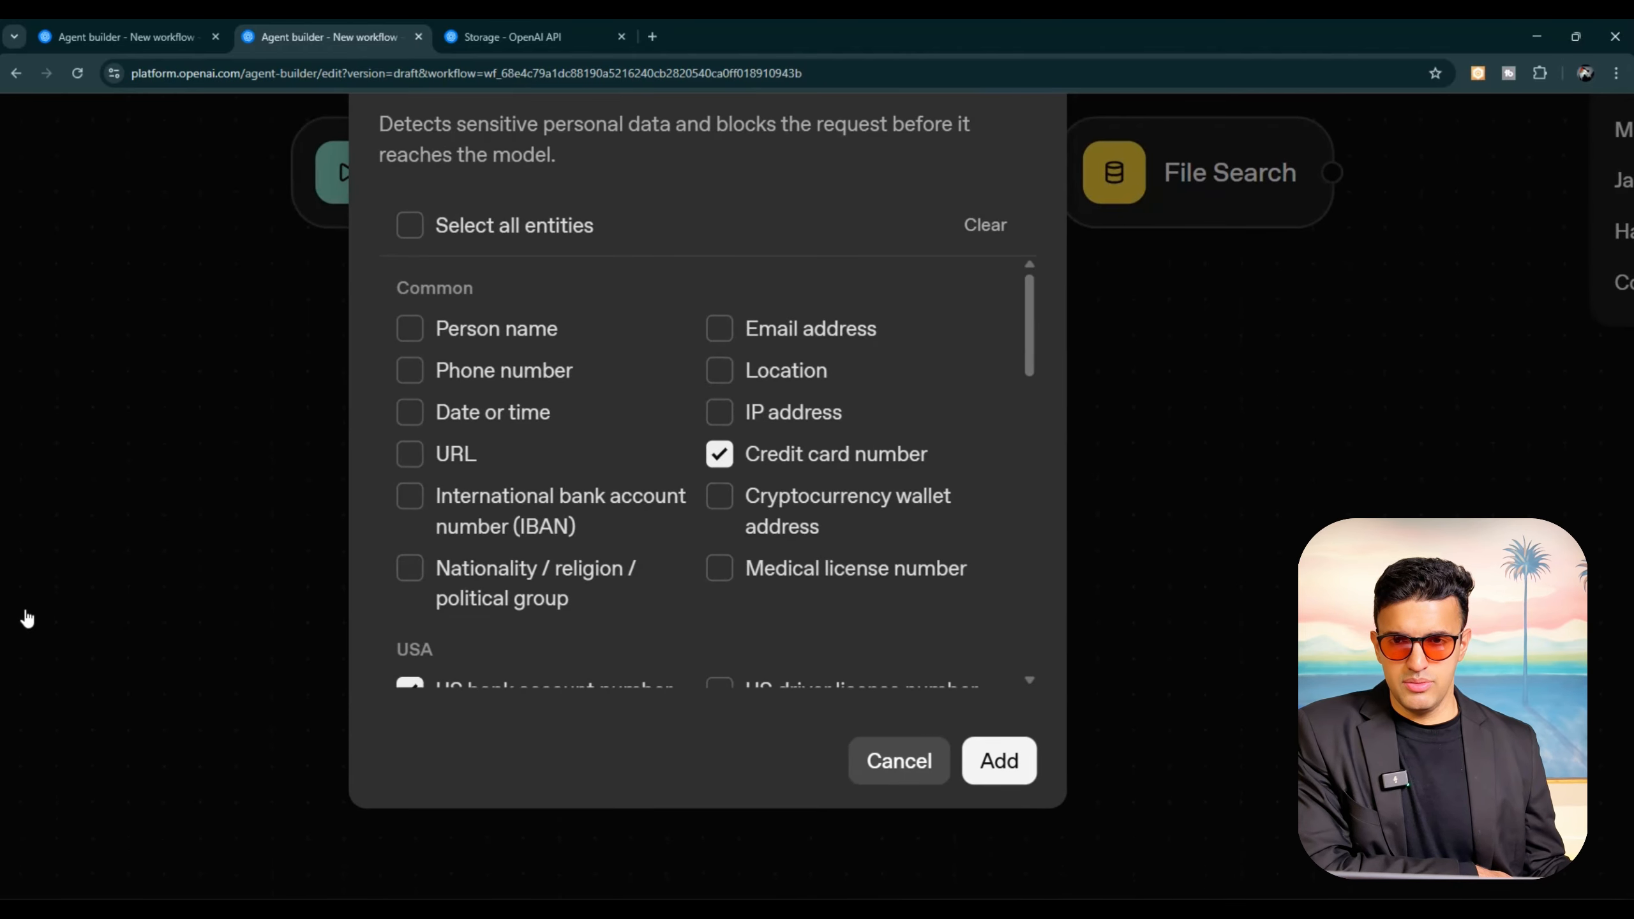
{"action": "scroll", "coordinate": [738, 601], "scroll_direction": "down", "scroll_amount": 12}
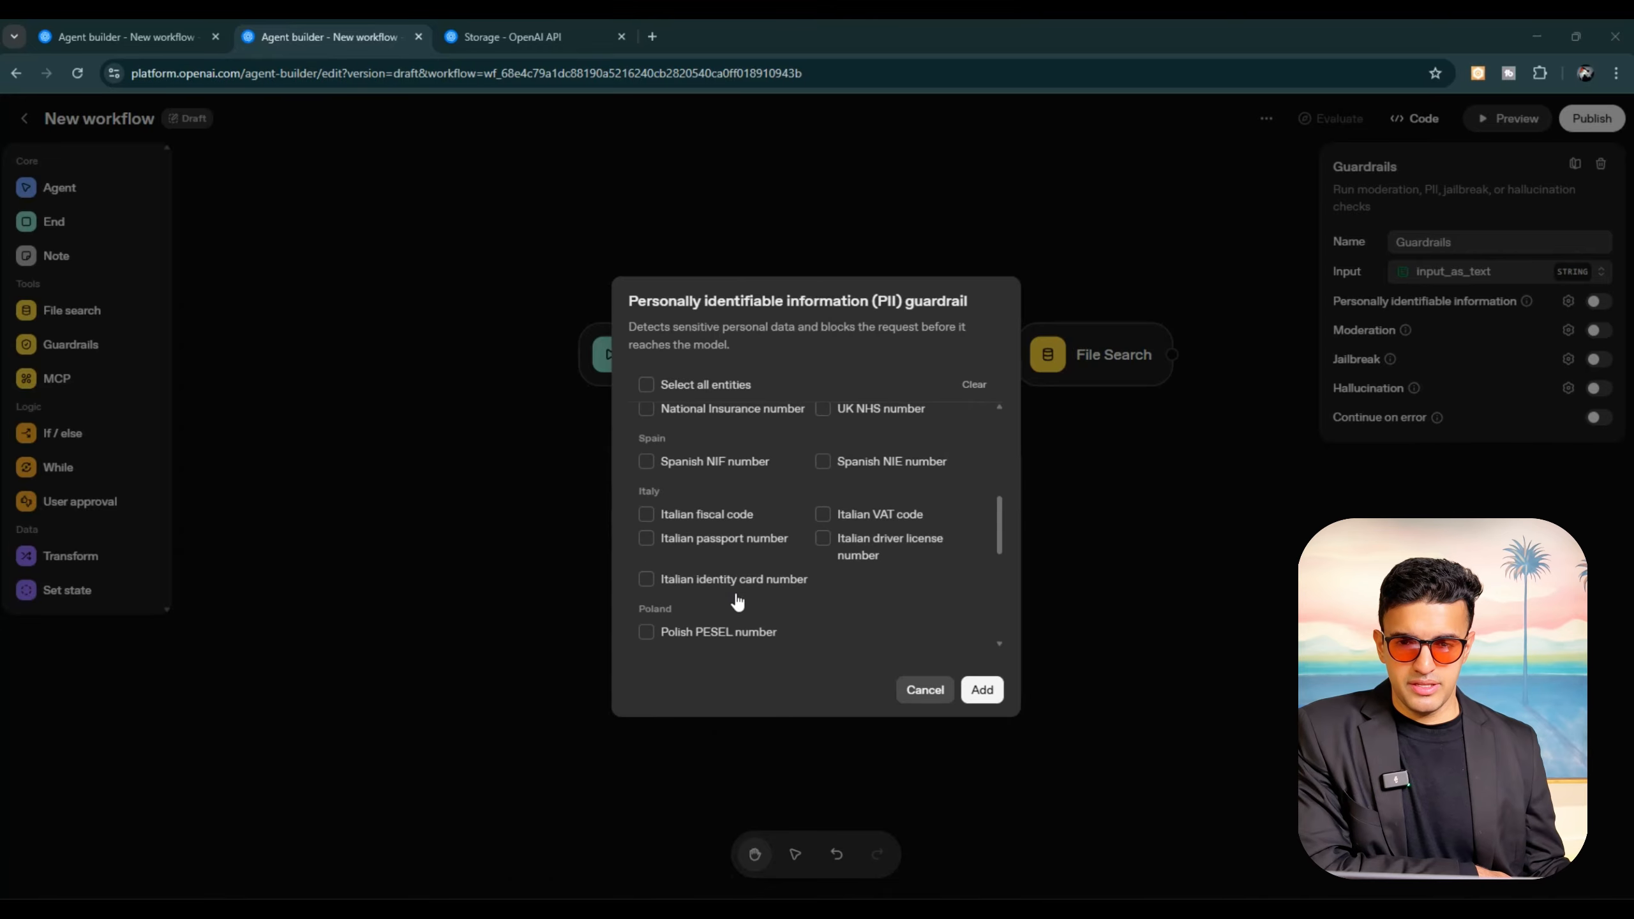
{"action": "scroll", "coordinate": [738, 602], "scroll_direction": "up", "scroll_amount": 3}
{"action": "scroll", "coordinate": [738, 602], "scroll_direction": "up", "scroll_amount": 2}
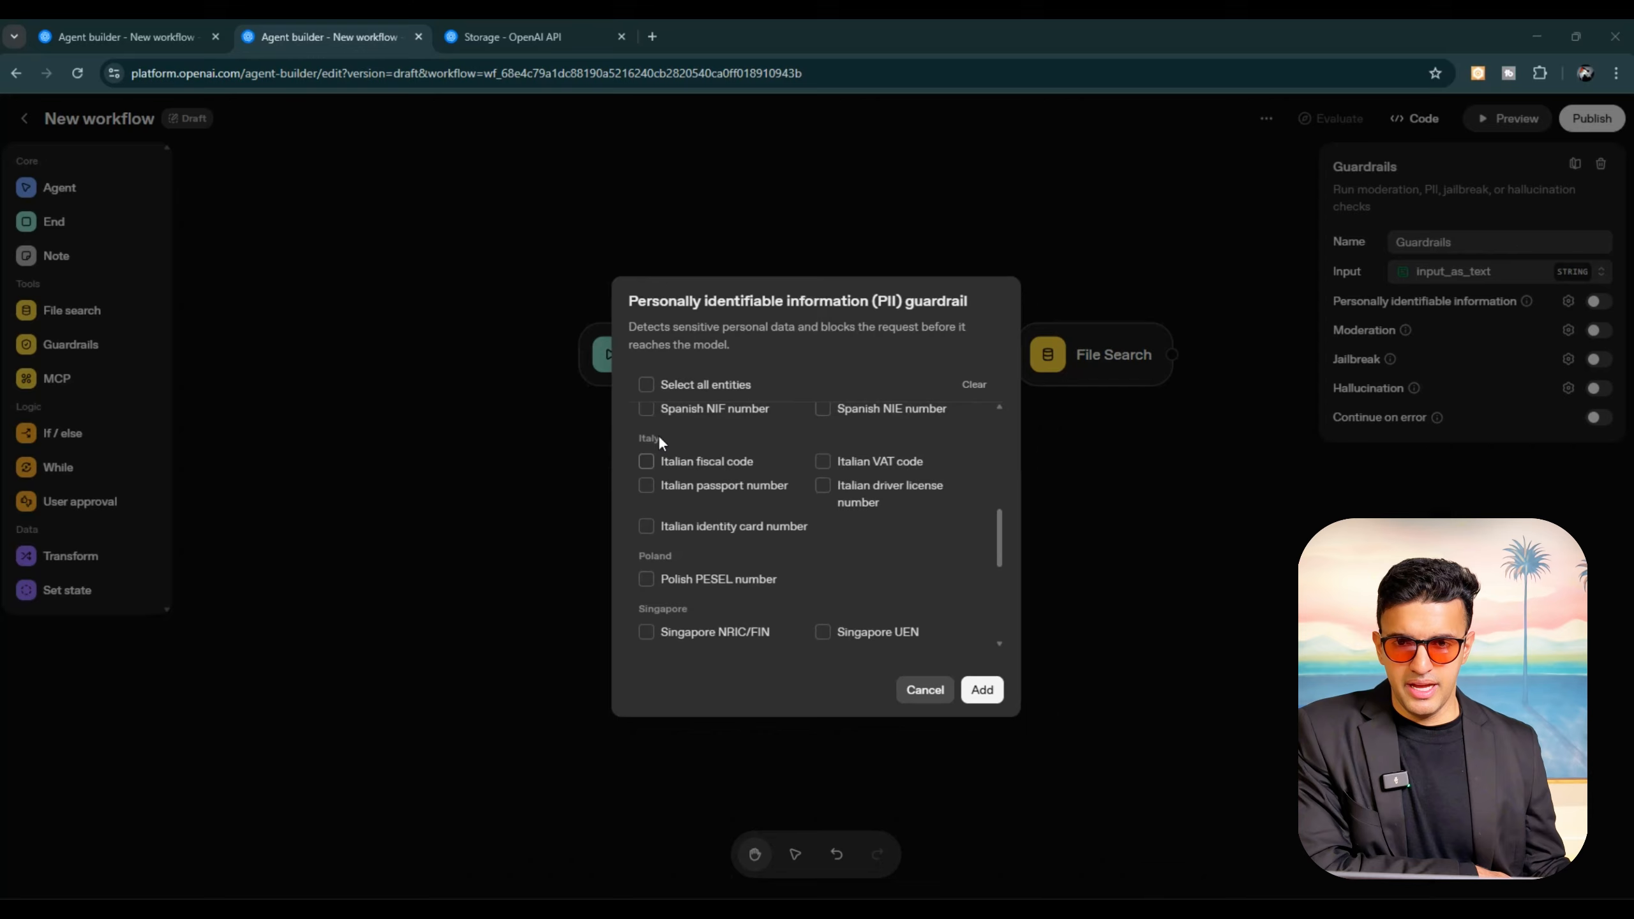
{"action": "left_click", "coordinate": [646, 384]}
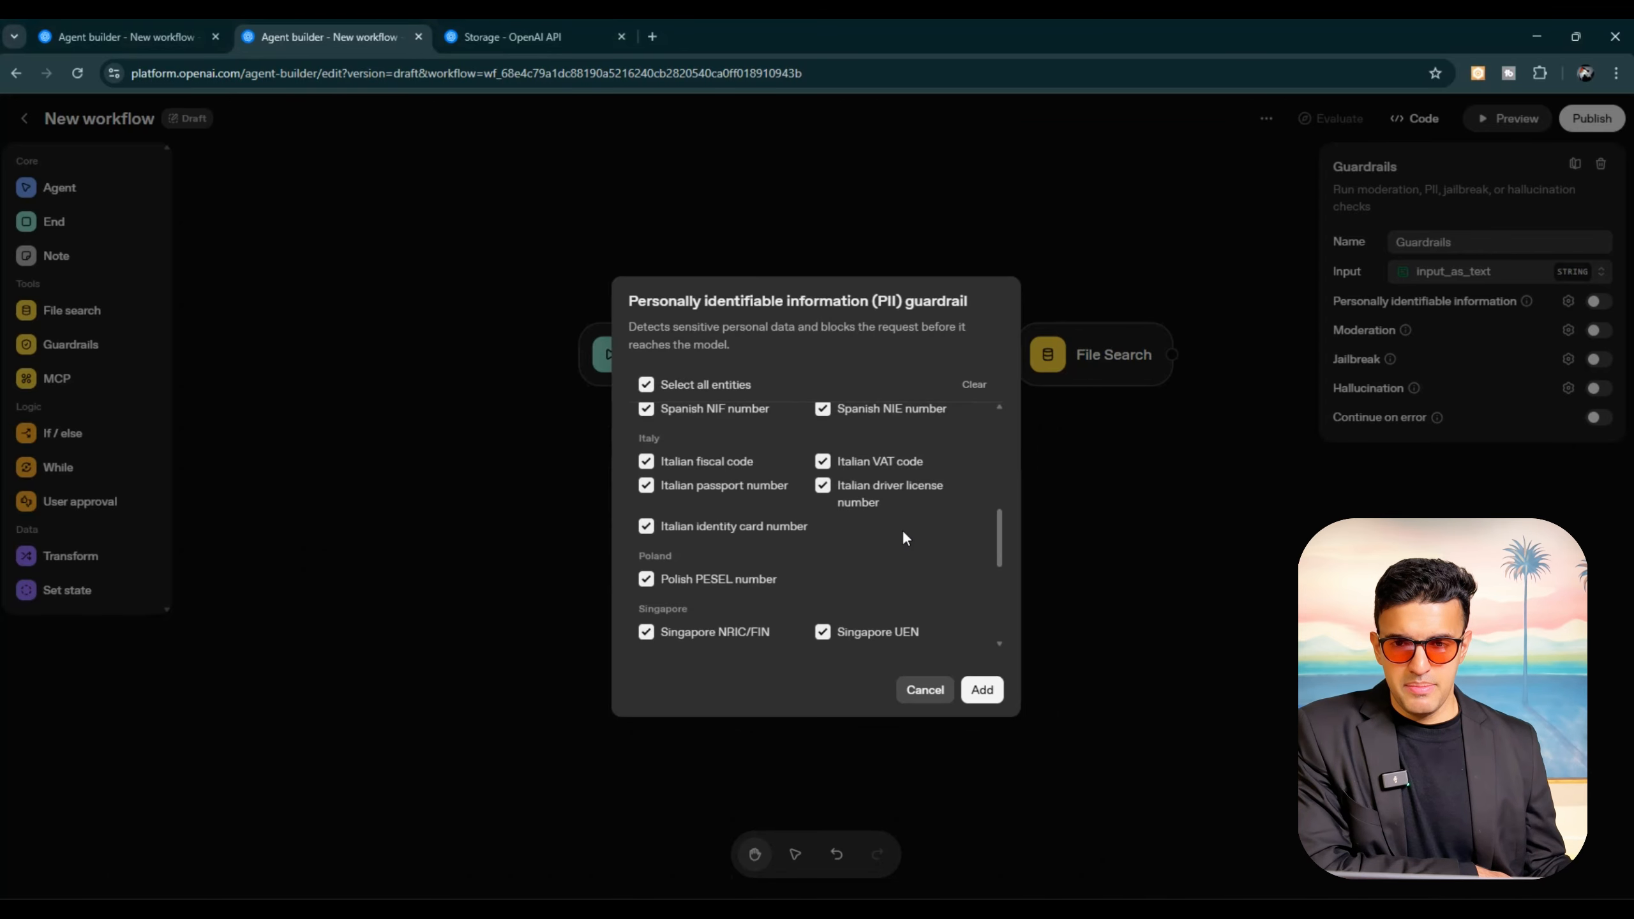
{"action": "left_click", "coordinate": [979, 691]}
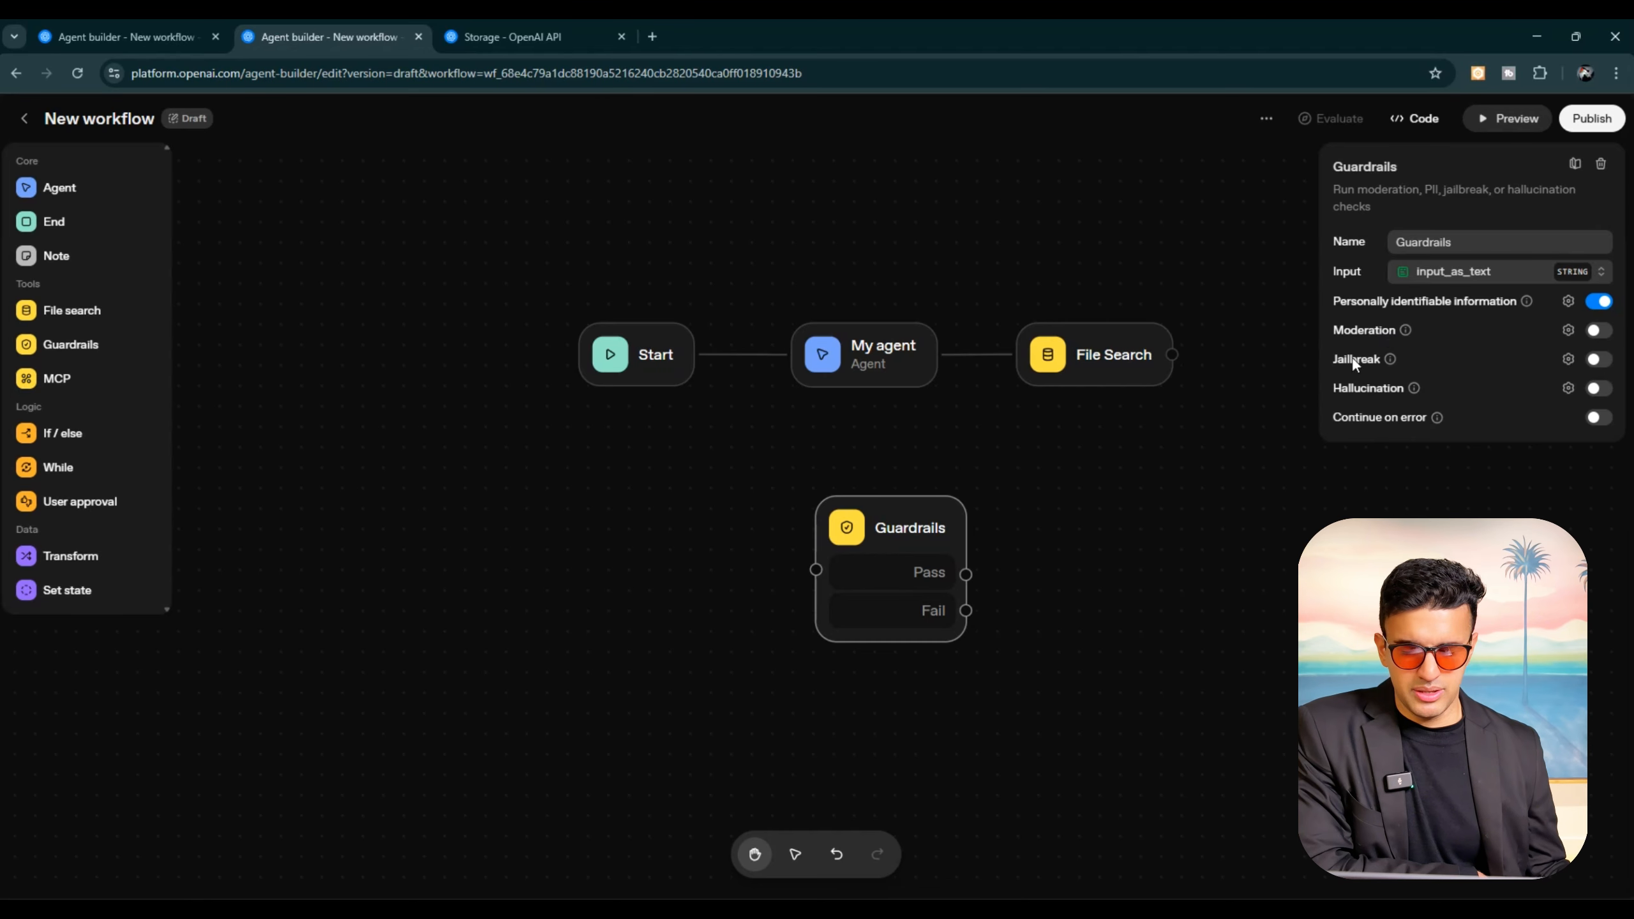
Step: Examine the content categories of the Guardrails node's moderation guardrail, and close it without adding it
{"action": "left_click", "coordinate": [1568, 331]}
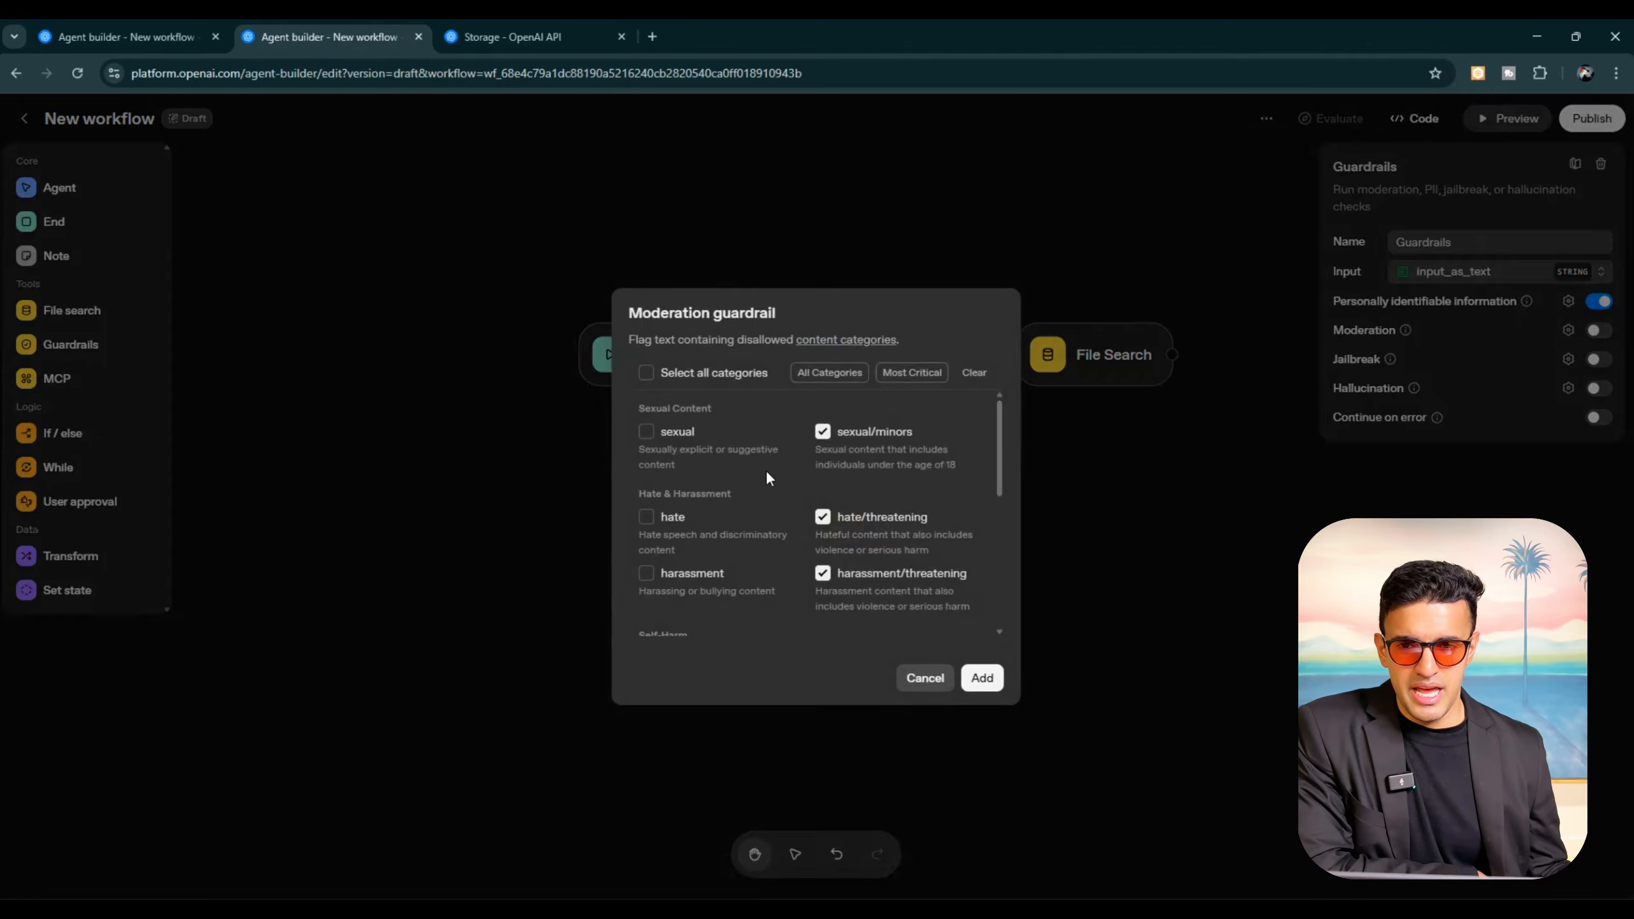
{"action": "scroll", "coordinate": [766, 470], "scroll_direction": "down", "scroll_amount": 6}
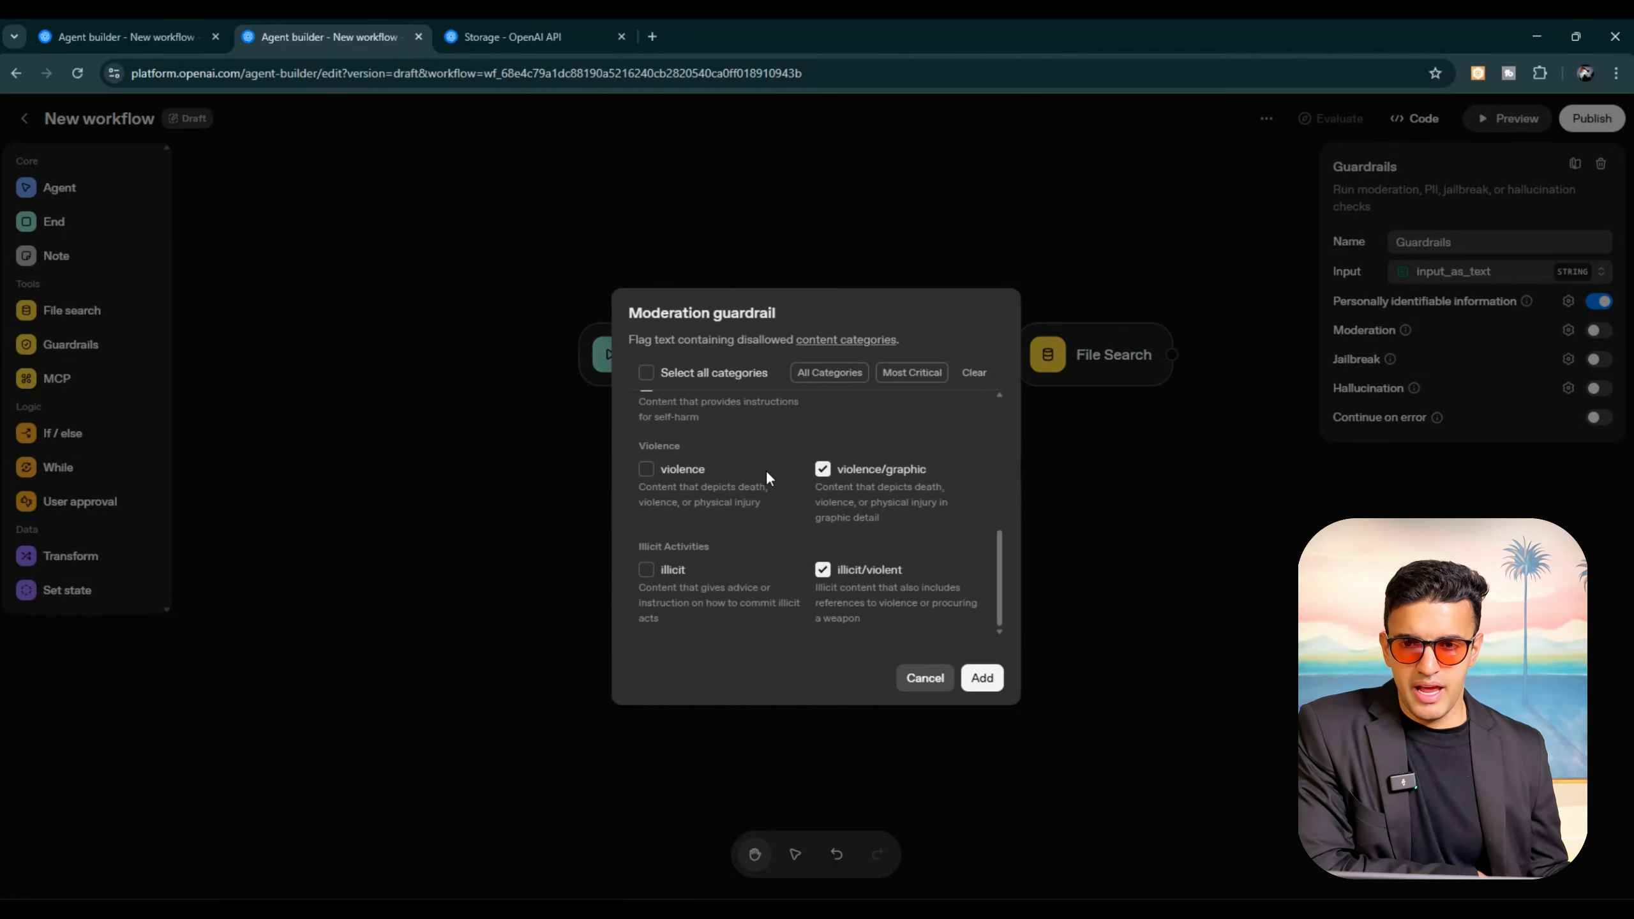
{"action": "scroll", "coordinate": [766, 470], "scroll_direction": "up", "scroll_amount": 6}
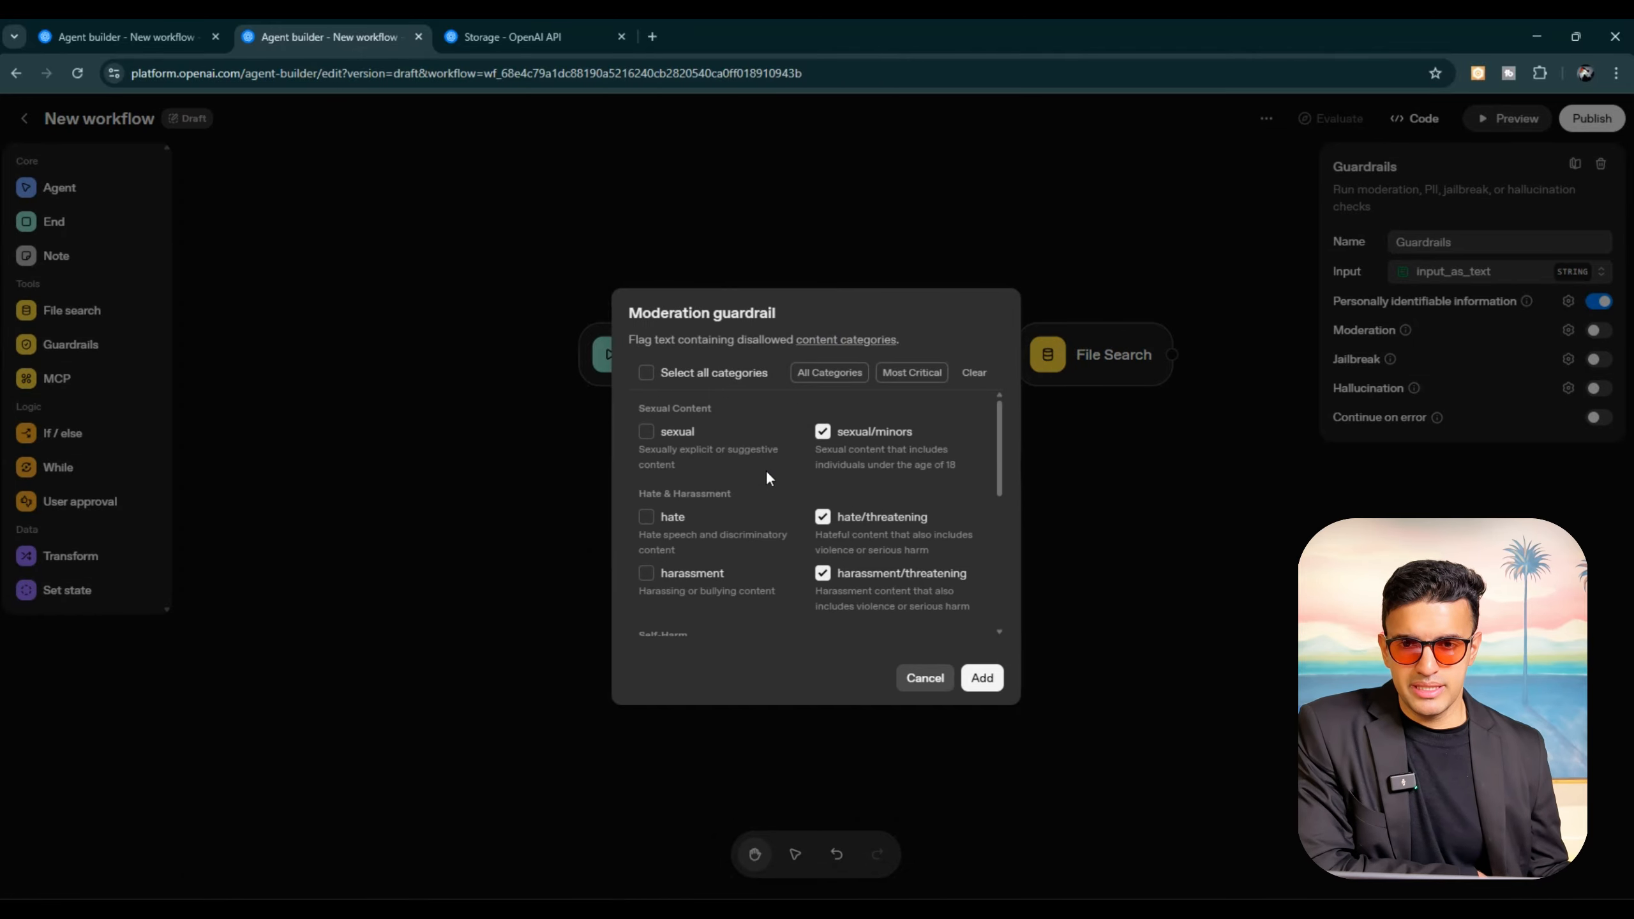
{"action": "left_click", "coordinate": [925, 679]}
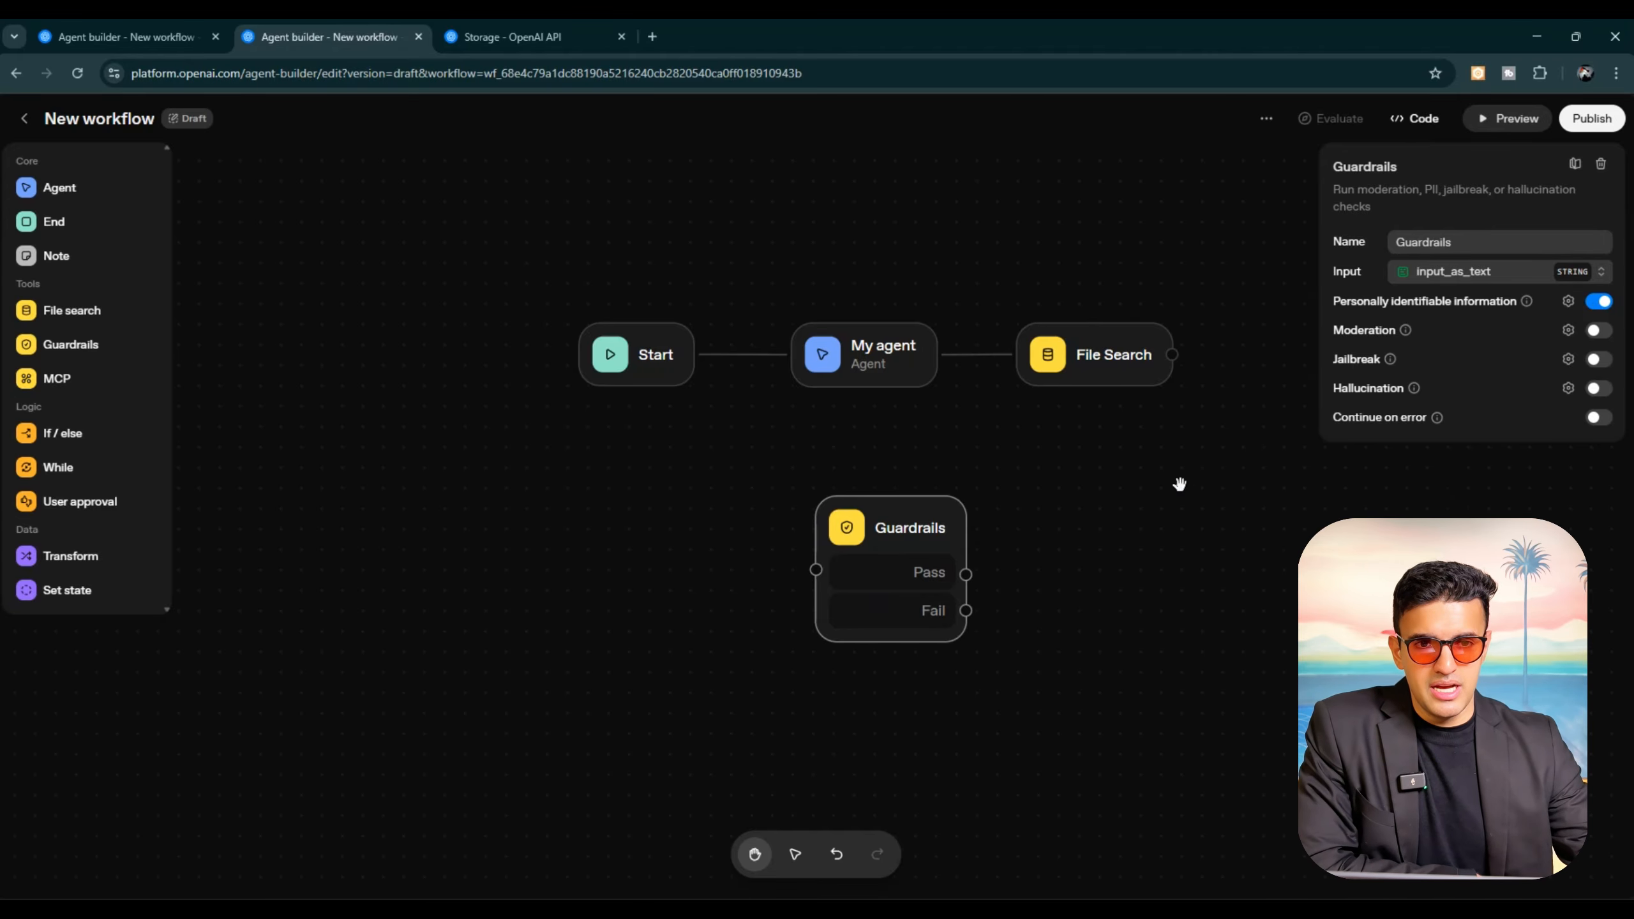
Step: Branch the Guardrails node's Pass output to a new node placeholder and its Fail output to an End node
{"action": "left_click", "coordinate": [1105, 511]}
{"action": "left_click_drag", "start_coordinate": [846, 562], "coordinate": [678, 553]}
{"action": "left_click_drag", "start_coordinate": [798, 565], "coordinate": [958, 490]}
{"action": "left_click_drag", "start_coordinate": [799, 601], "coordinate": [959, 628]}
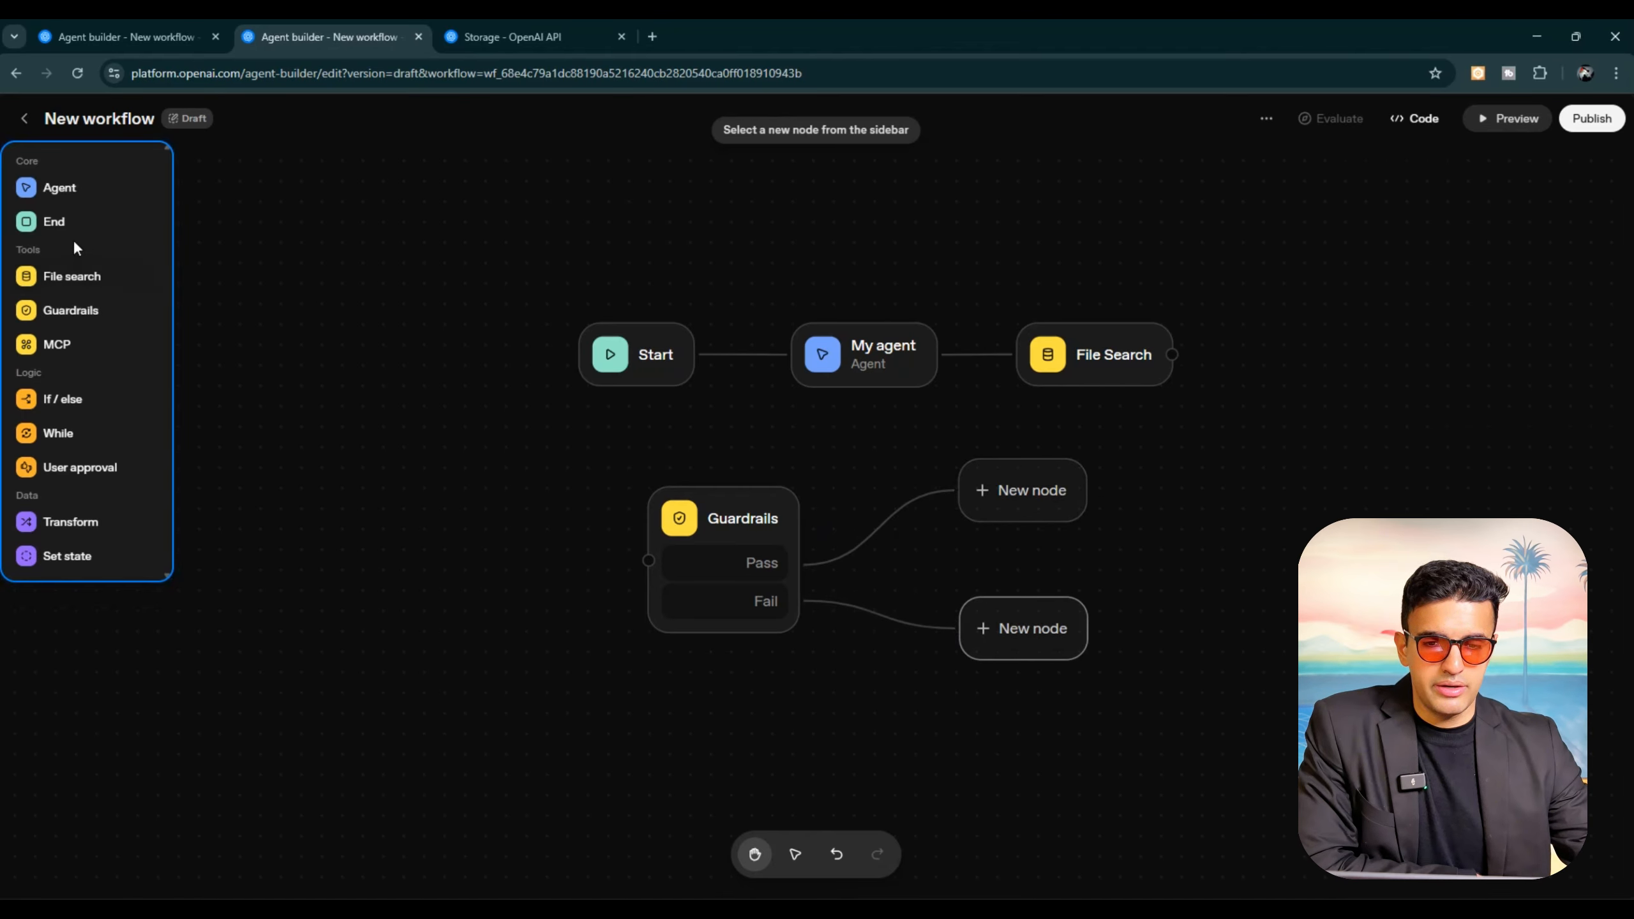
{"action": "left_click", "coordinate": [71, 220]}
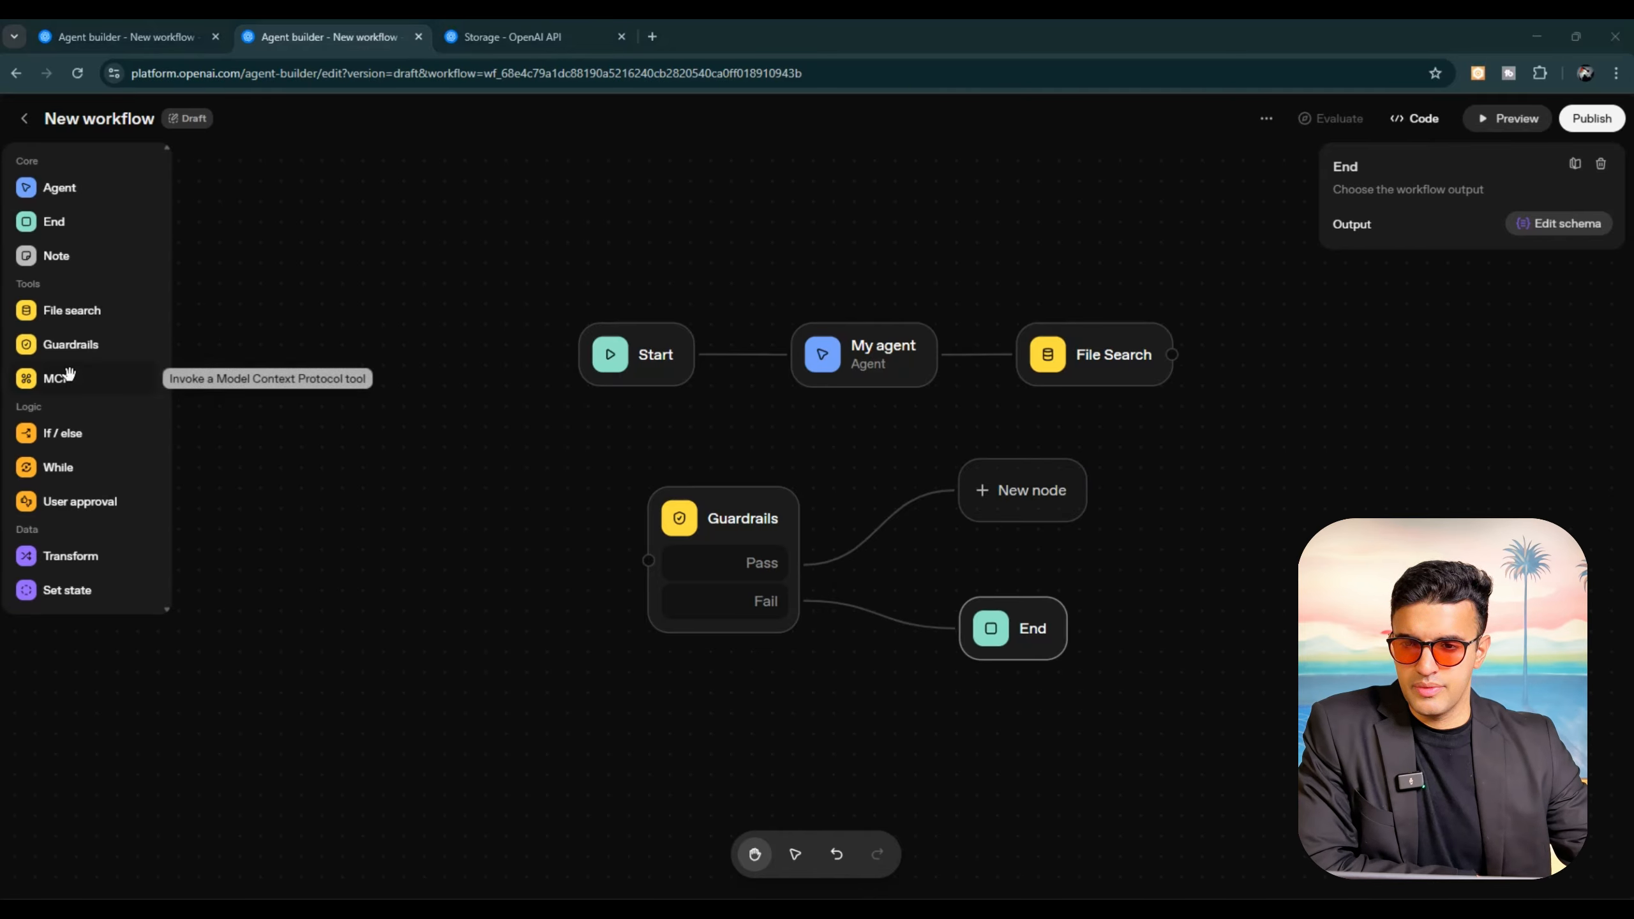
Step: Add an MCP node beyond the Guardrails branches, and browse its OpenAI connectors and third-party servers without adding one
{"action": "left_click", "coordinate": [69, 375]}
{"action": "left_click_drag", "start_coordinate": [891, 544], "coordinate": [1276, 583]}
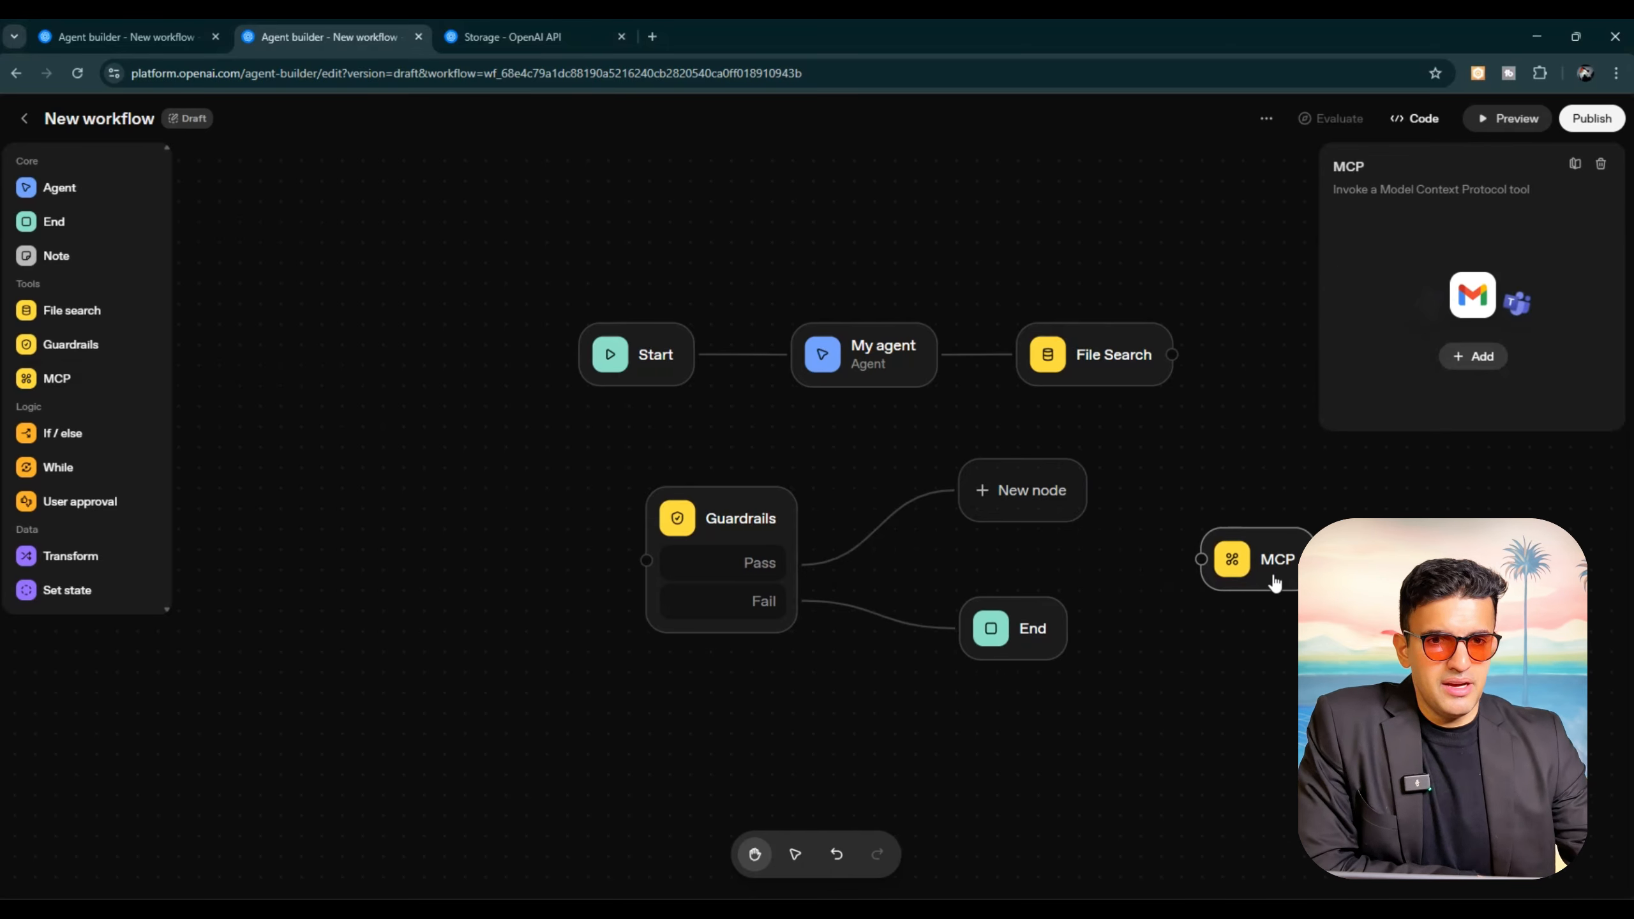
{"action": "left_click", "coordinate": [1472, 356]}
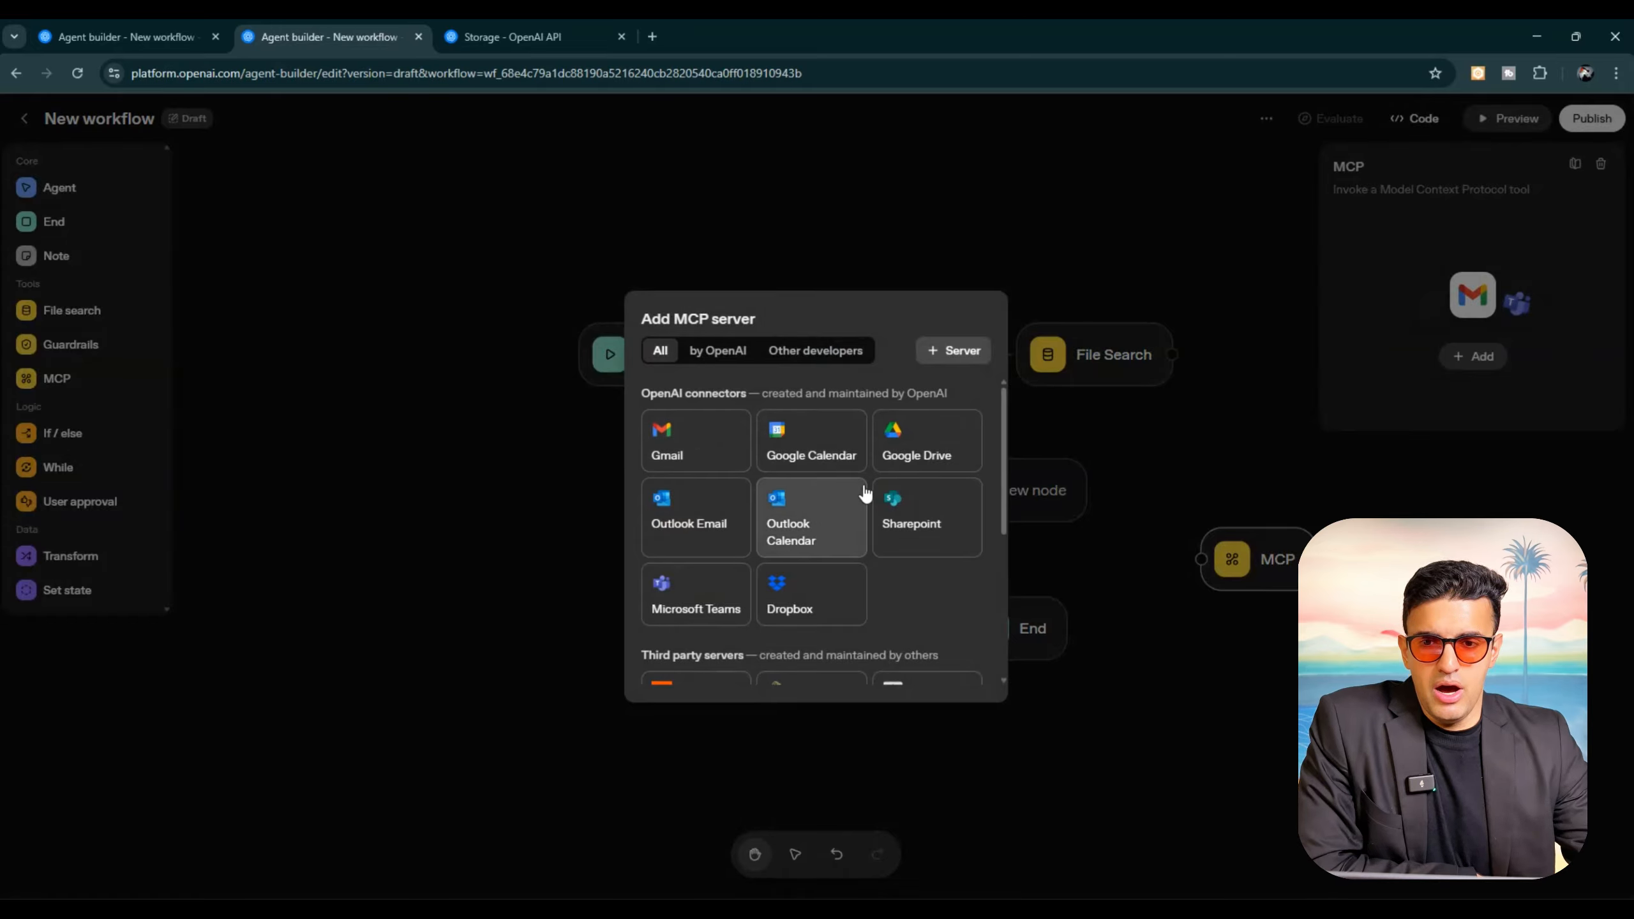
{"action": "scroll", "coordinate": [744, 587], "scroll_direction": "down", "scroll_amount": 3}
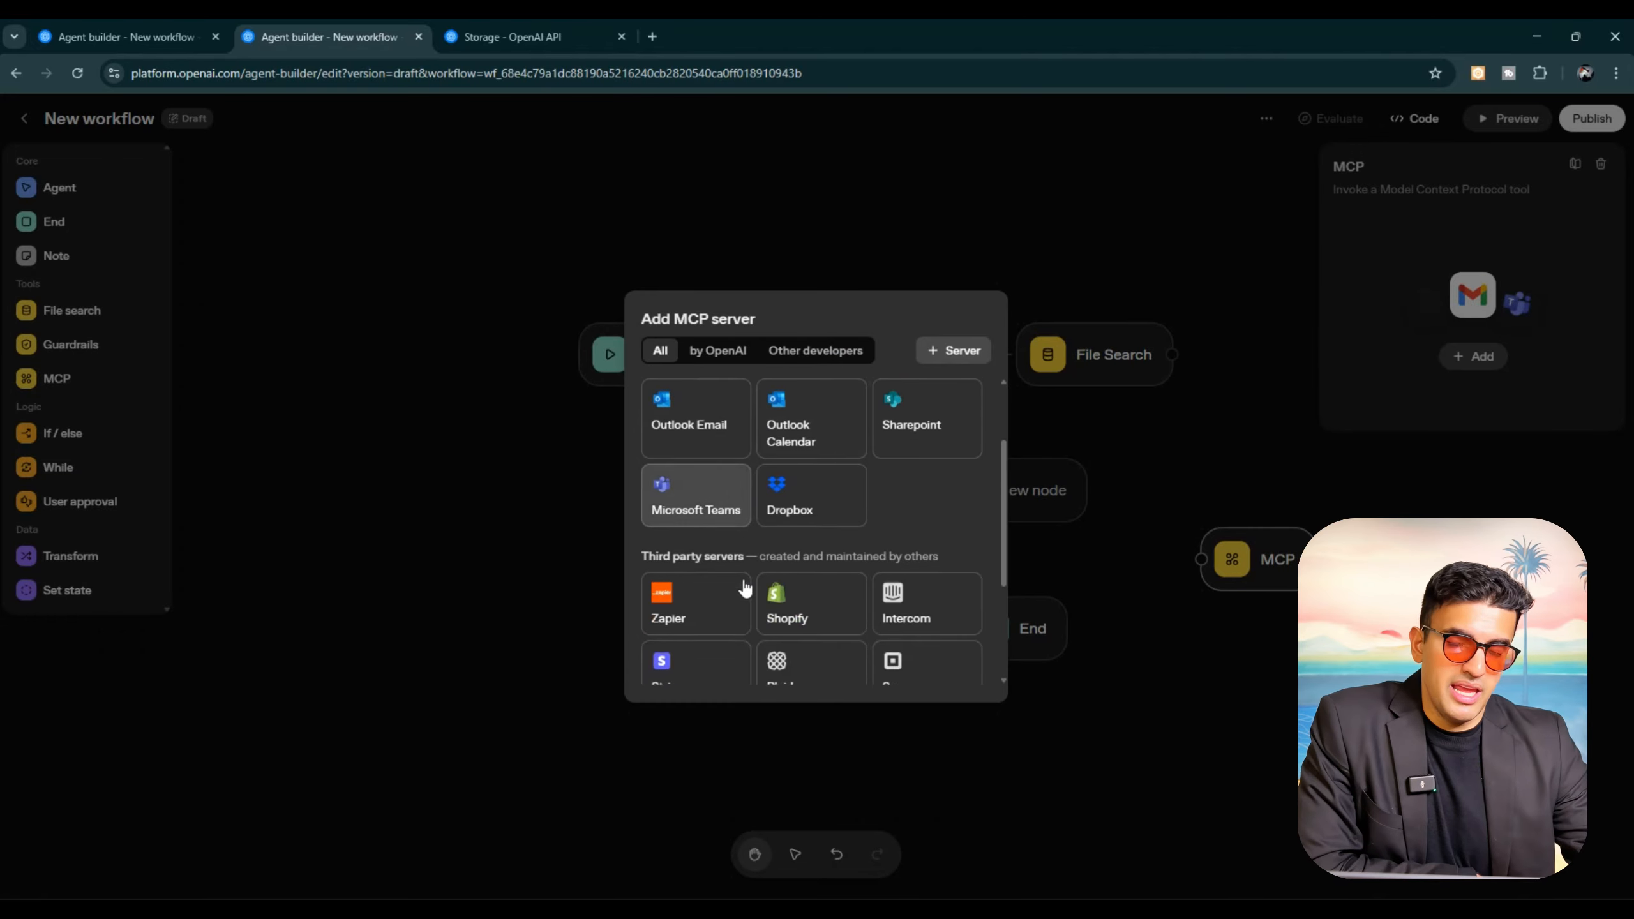
{"action": "scroll", "coordinate": [808, 554], "scroll_direction": "down", "scroll_amount": 1}
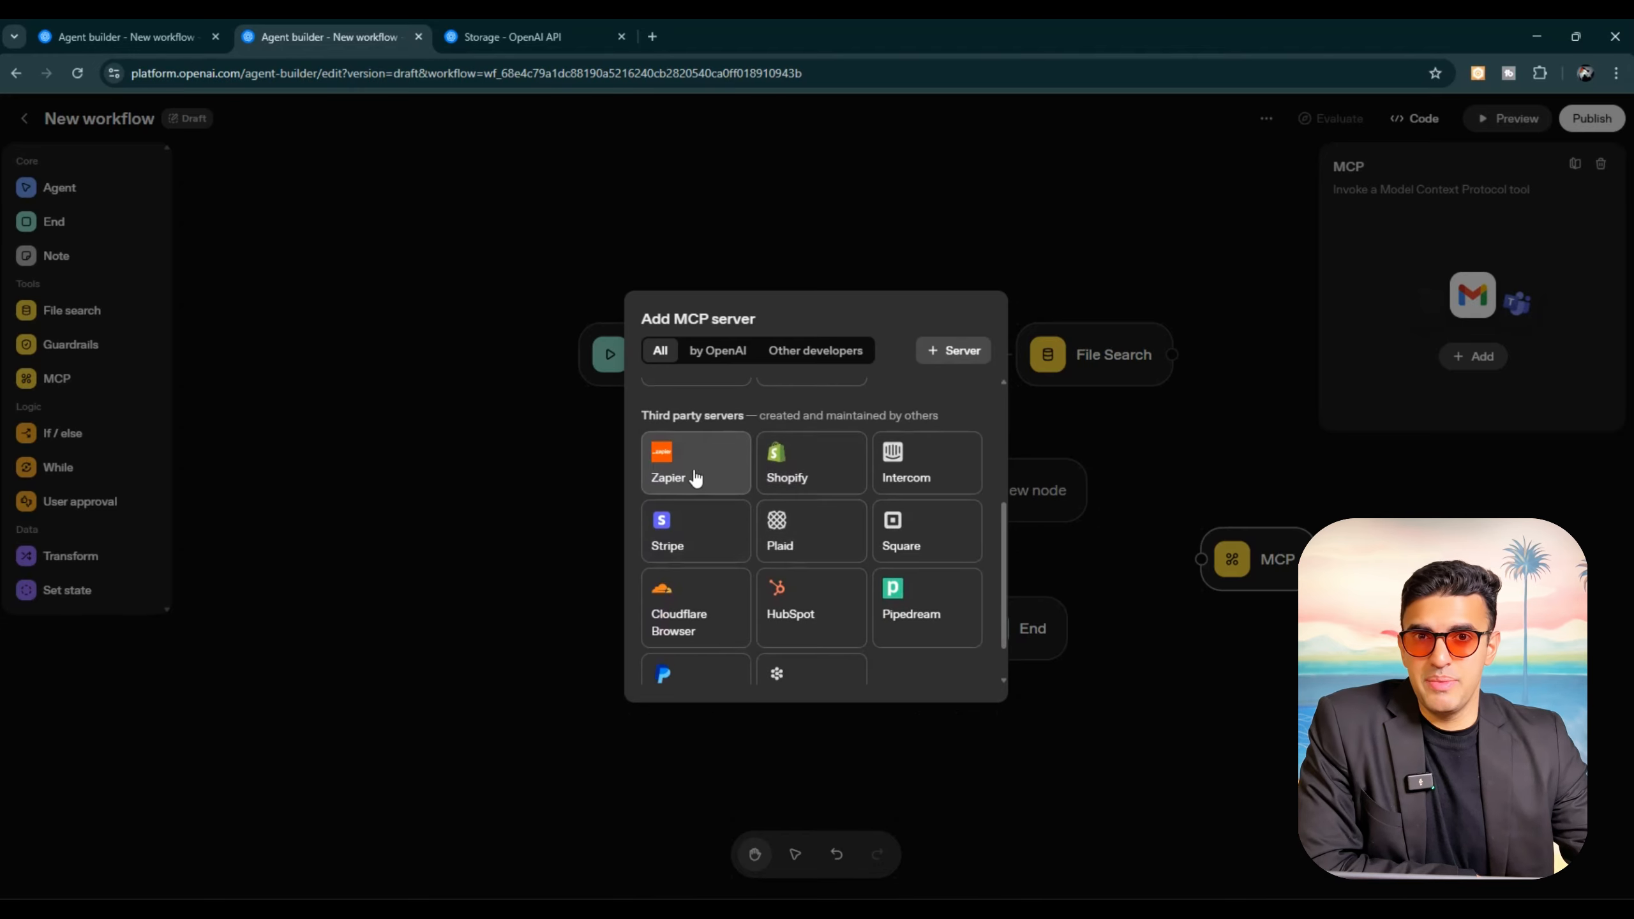
{"action": "scroll", "coordinate": [816, 608], "scroll_direction": "down", "scroll_amount": 1}
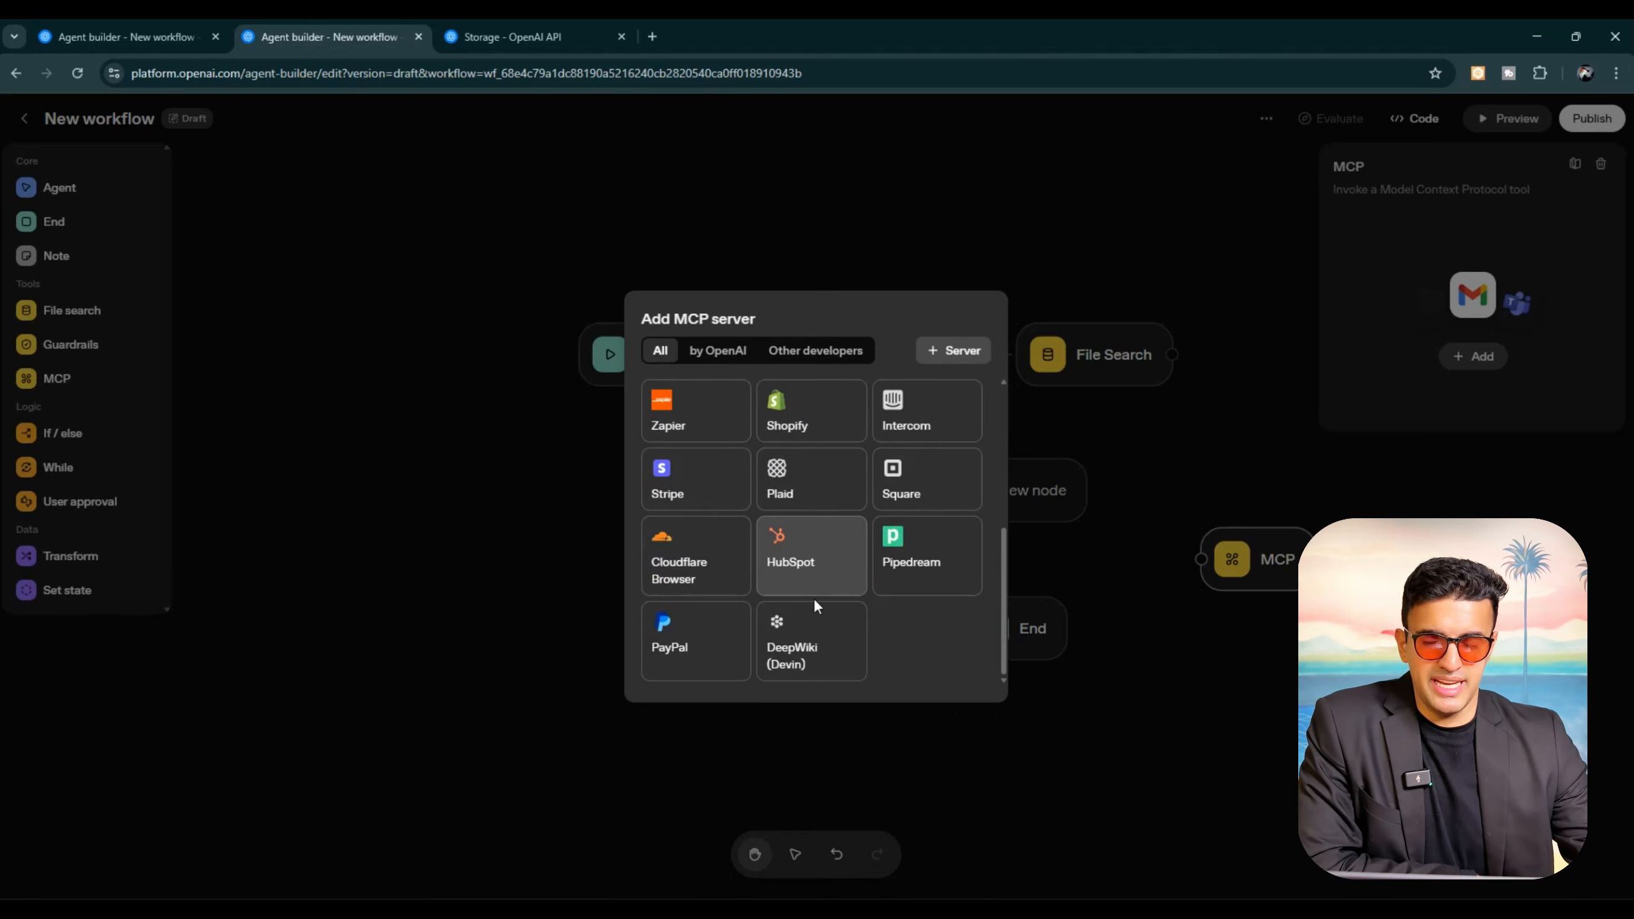
{"action": "scroll", "coordinate": [813, 598], "scroll_direction": "up", "scroll_amount": 5}
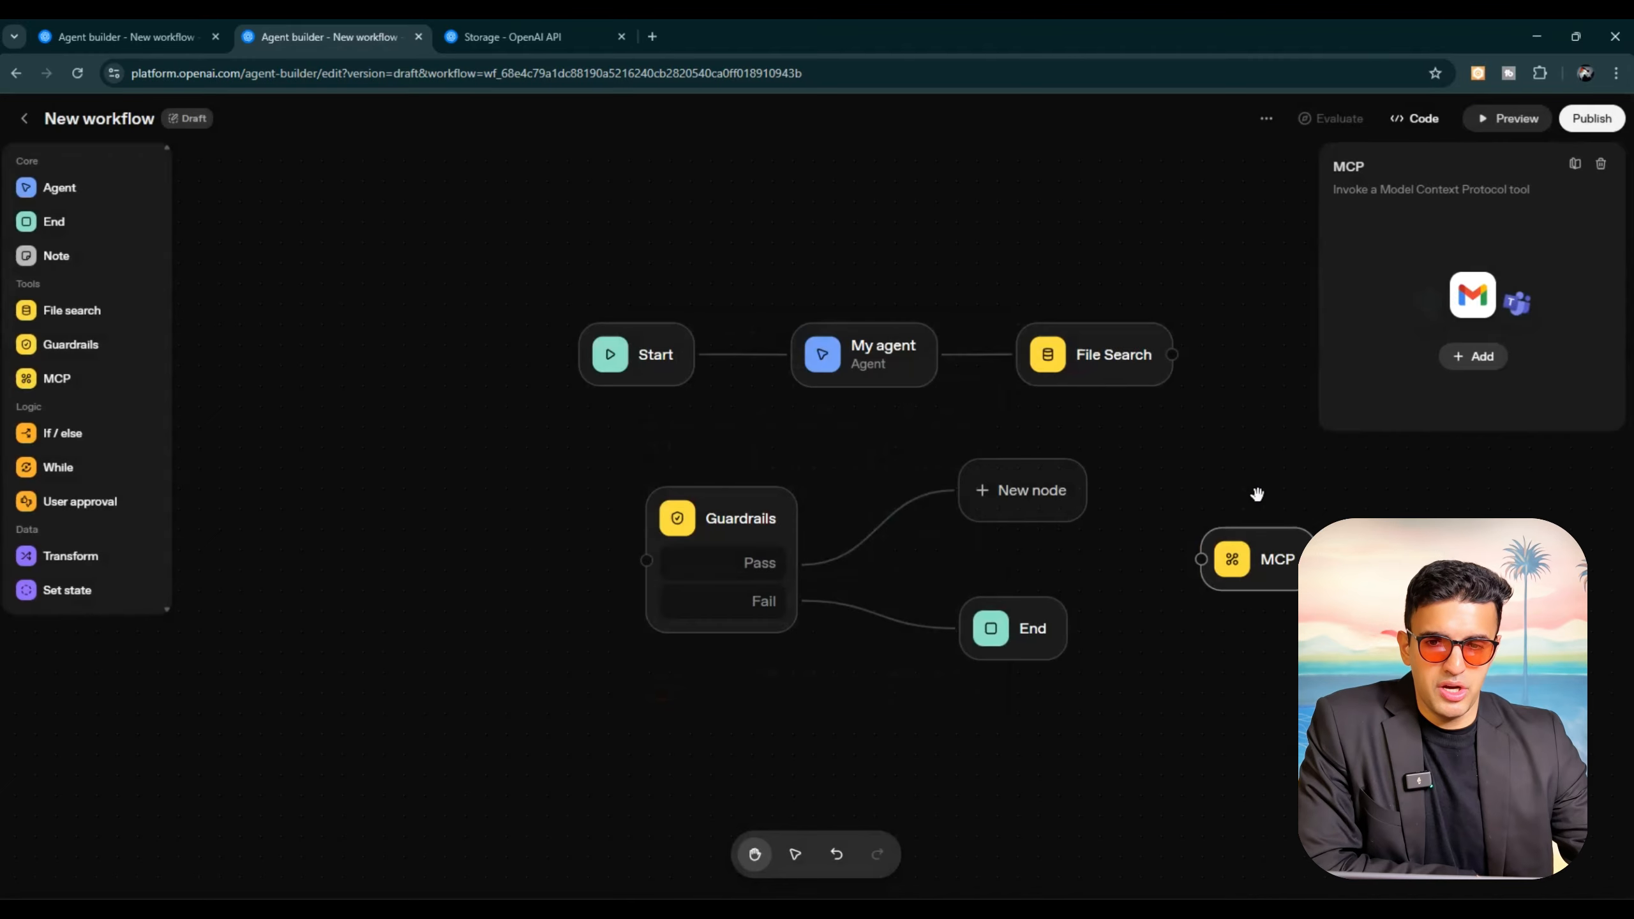
{"action": "left_click", "coordinate": [1259, 499]}
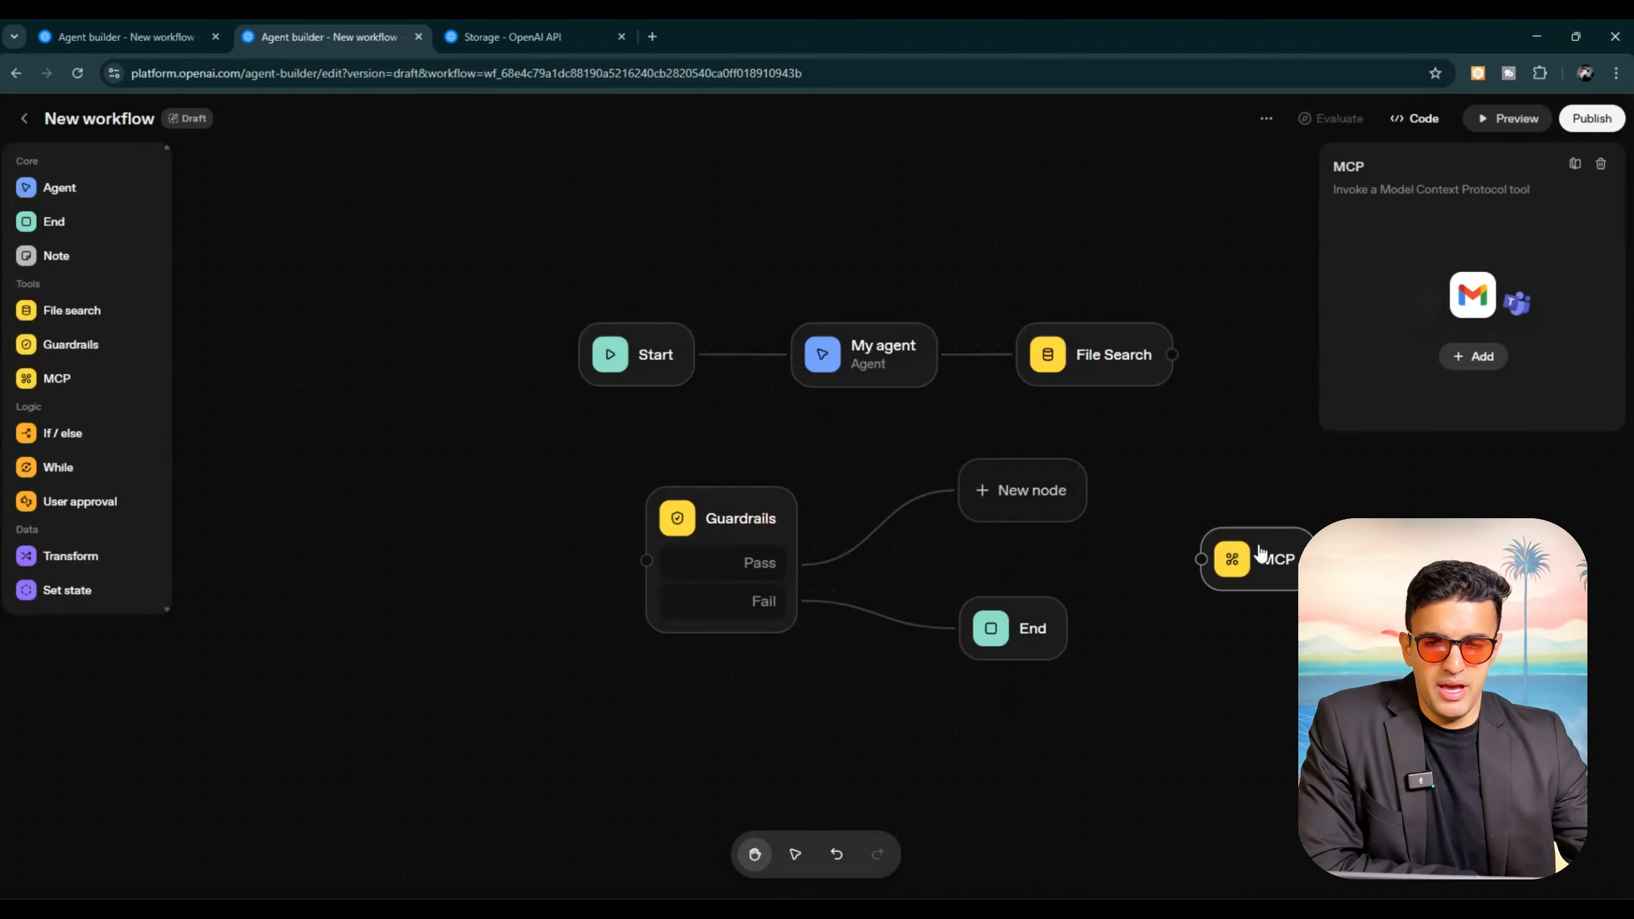
Step: View the tools that can be added to My agent, and close the list without choosing one
{"action": "left_click", "coordinate": [869, 370]}
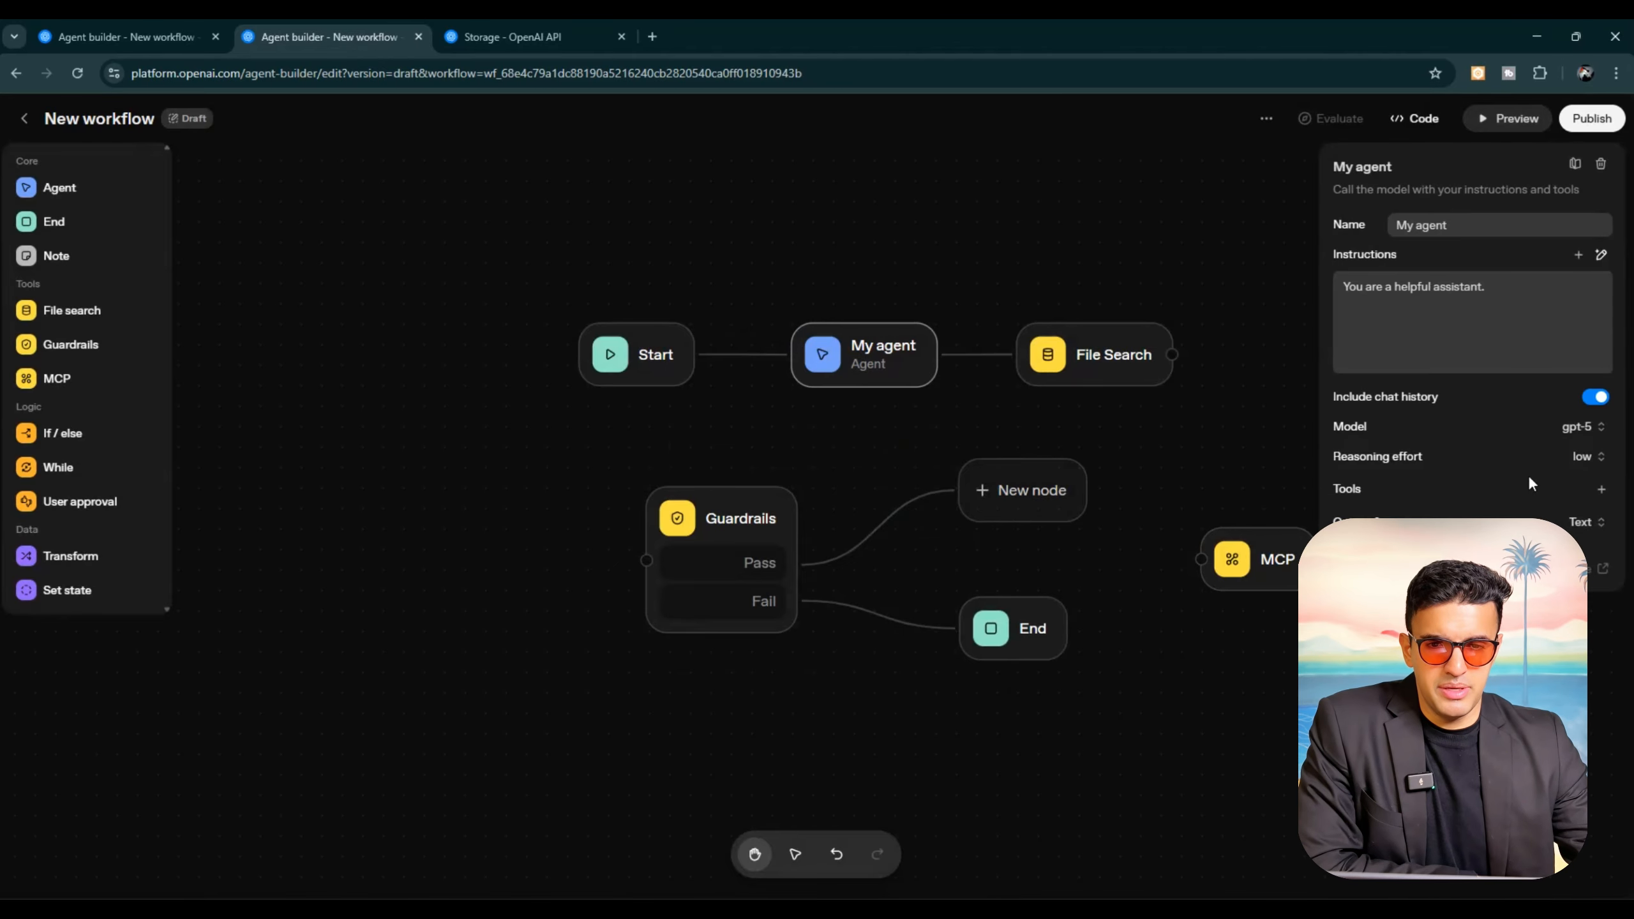
{"action": "left_click", "coordinate": [1601, 489]}
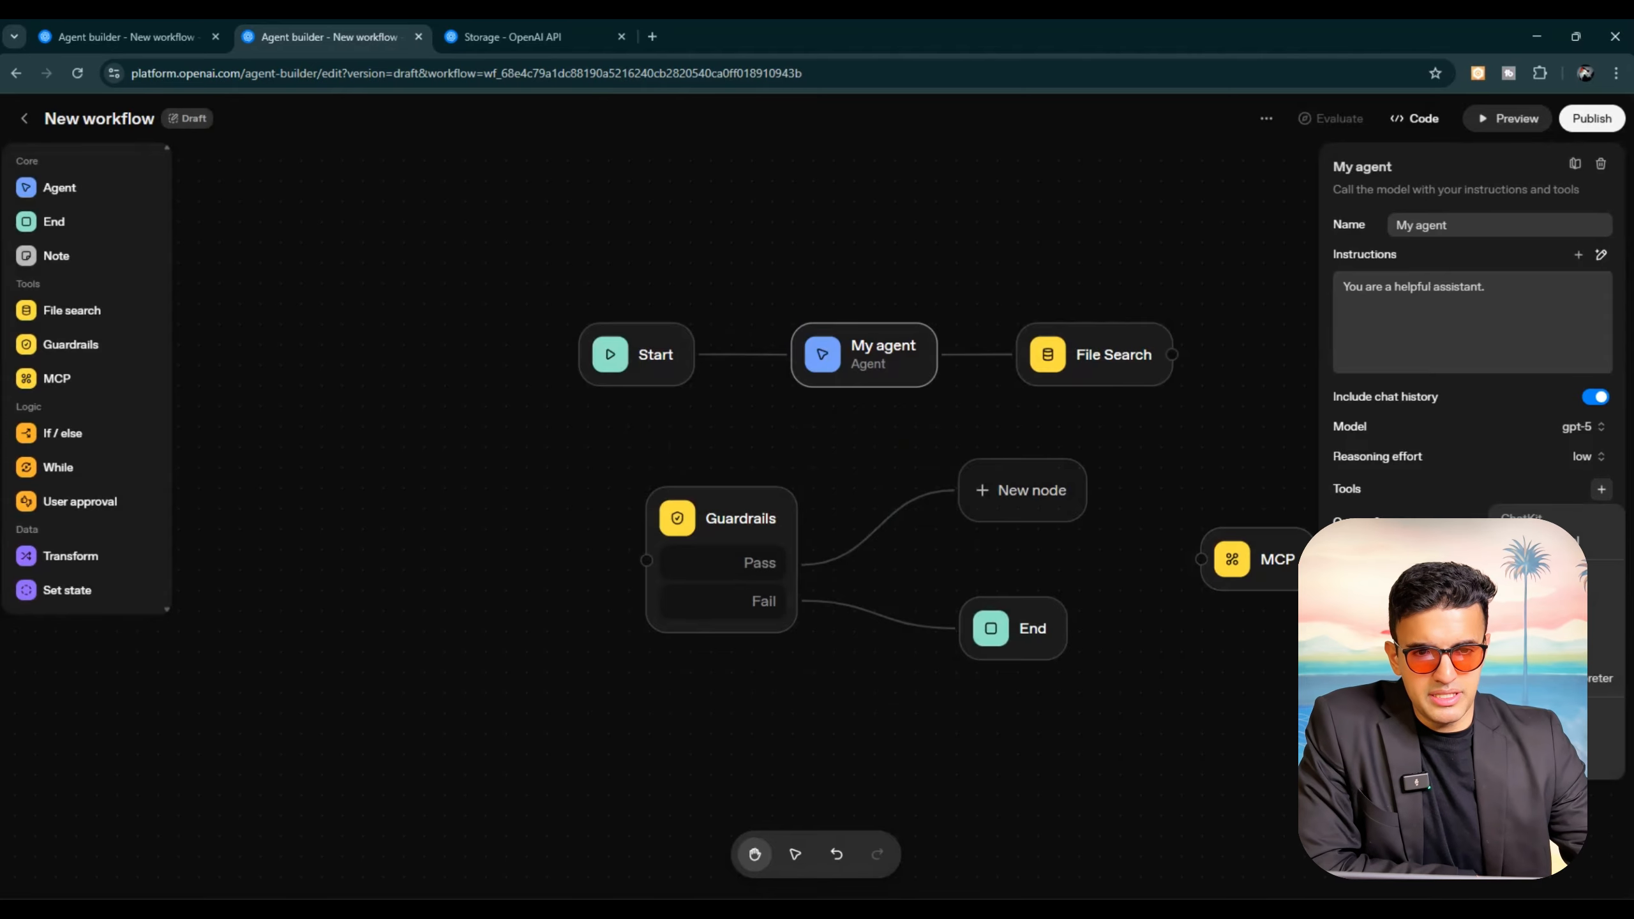
{"action": "left_click", "coordinate": [384, 584]}
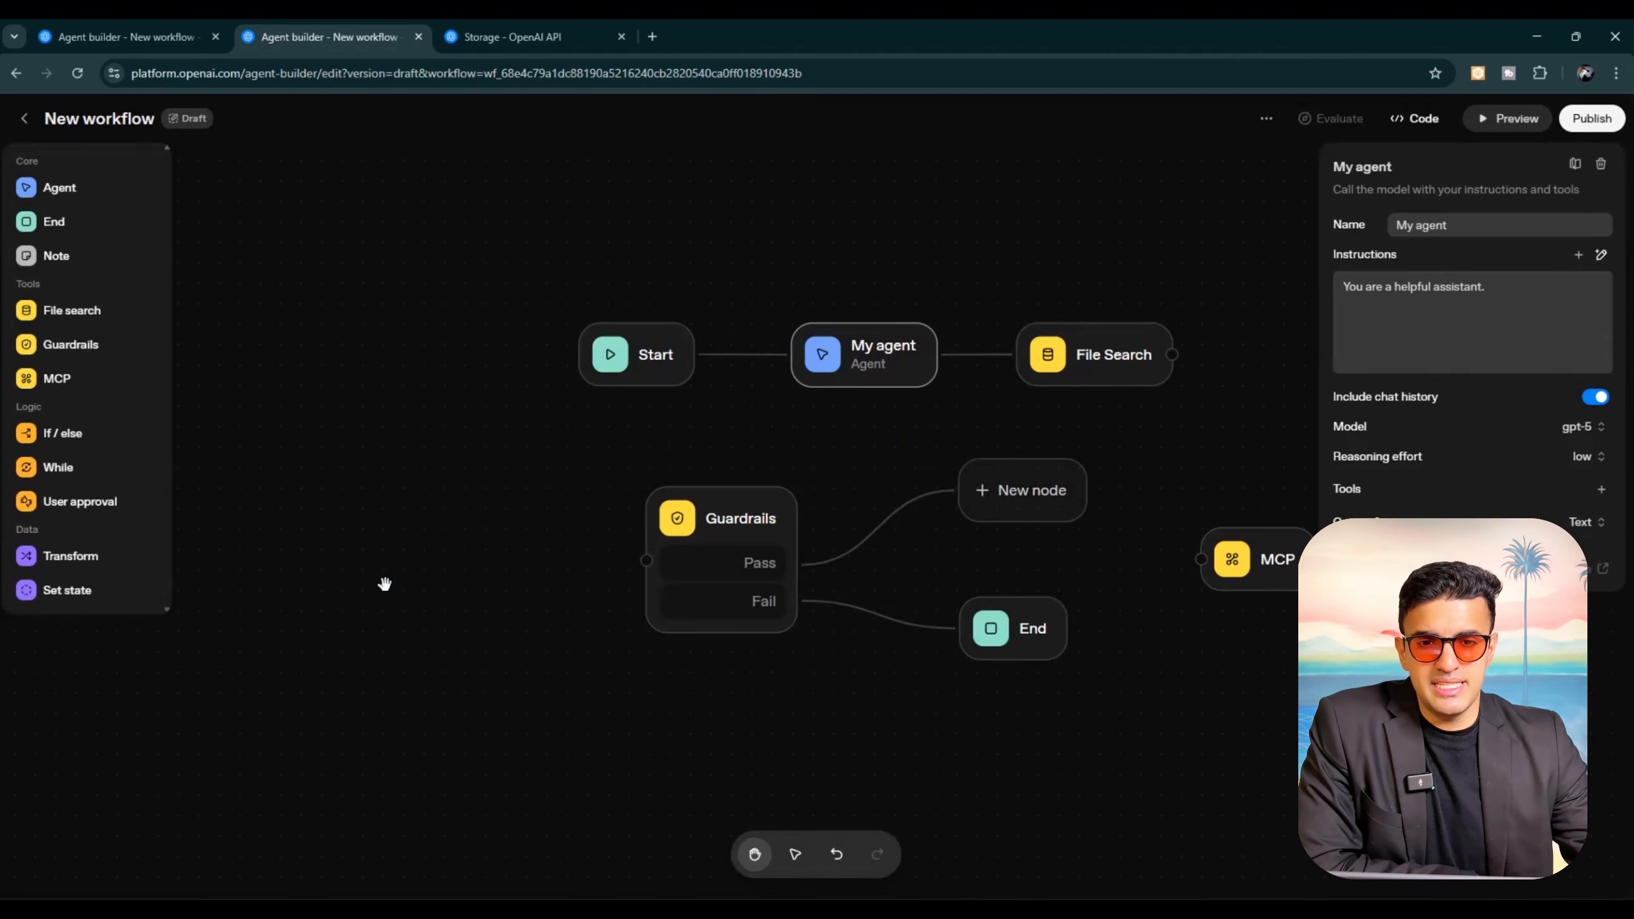
{"action": "left_click", "coordinate": [384, 584]}
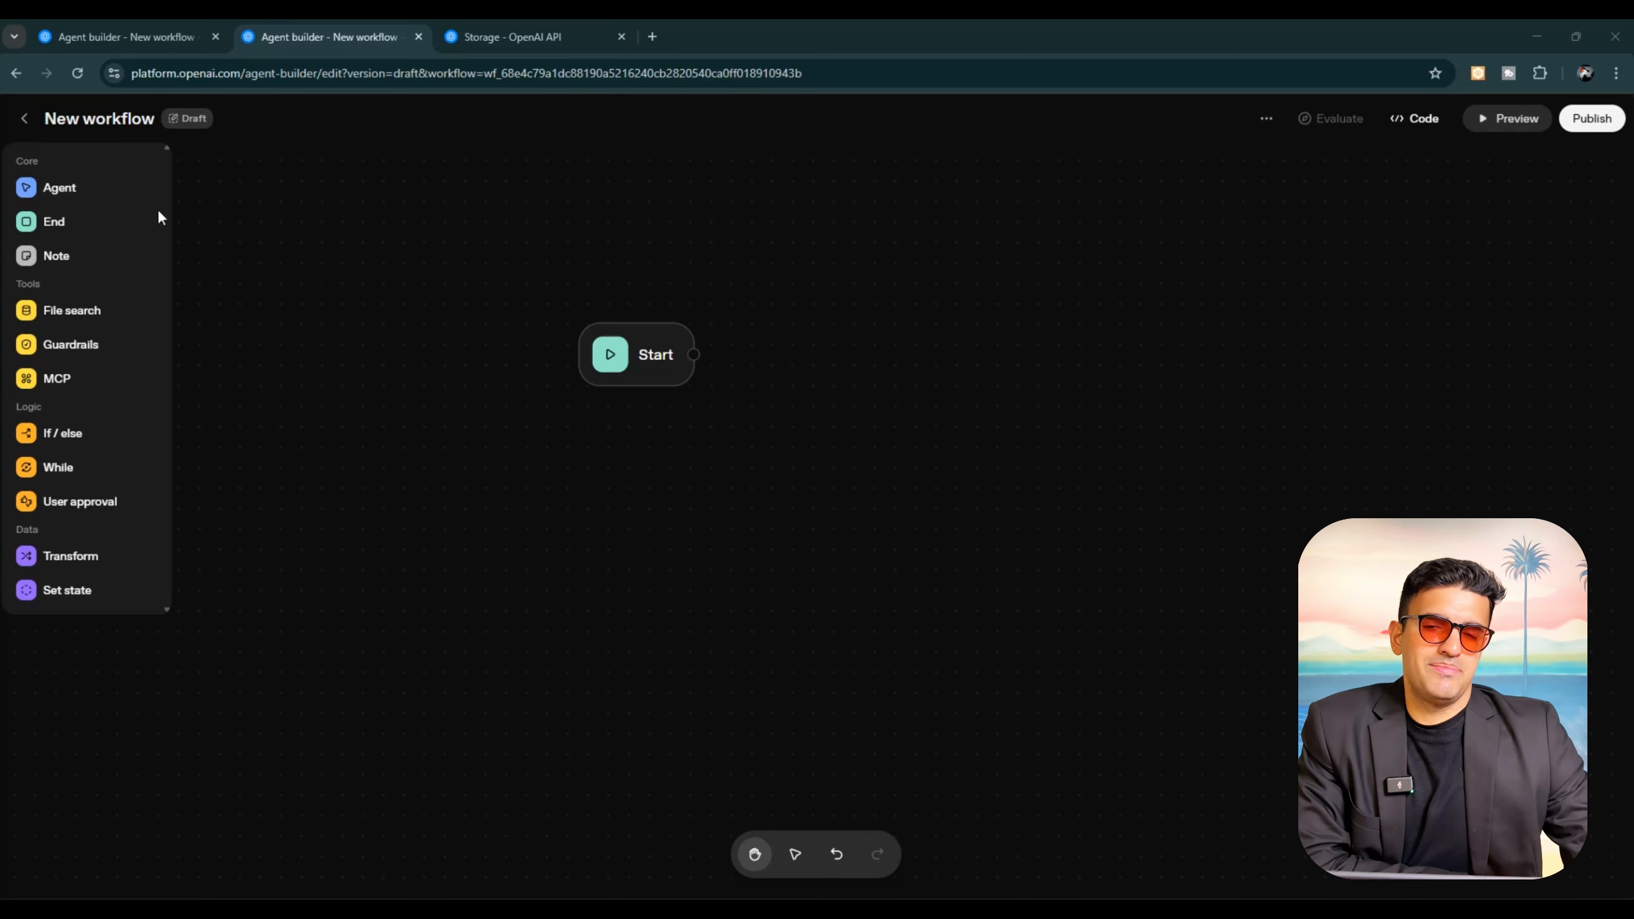
Step: Add an Agent node beside the Start node and connect Start's output to it
{"action": "left_click", "coordinate": [80, 189]}
{"action": "left_click_drag", "start_coordinate": [863, 542], "coordinate": [859, 349]}
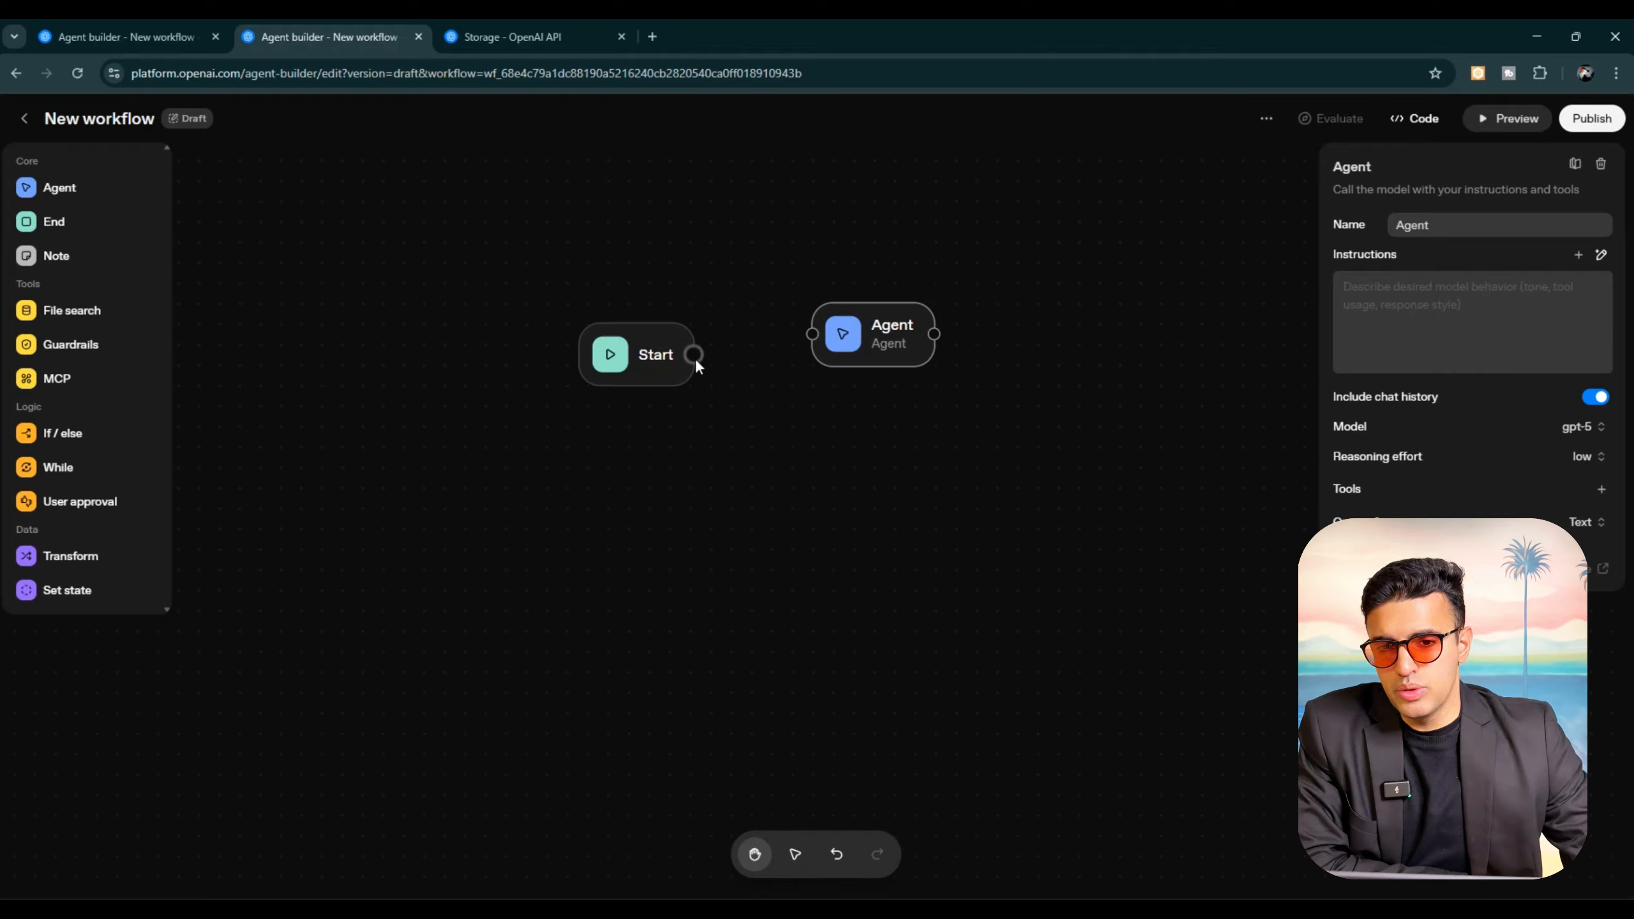
{"action": "left_click_drag", "start_coordinate": [694, 355], "coordinate": [814, 335]}
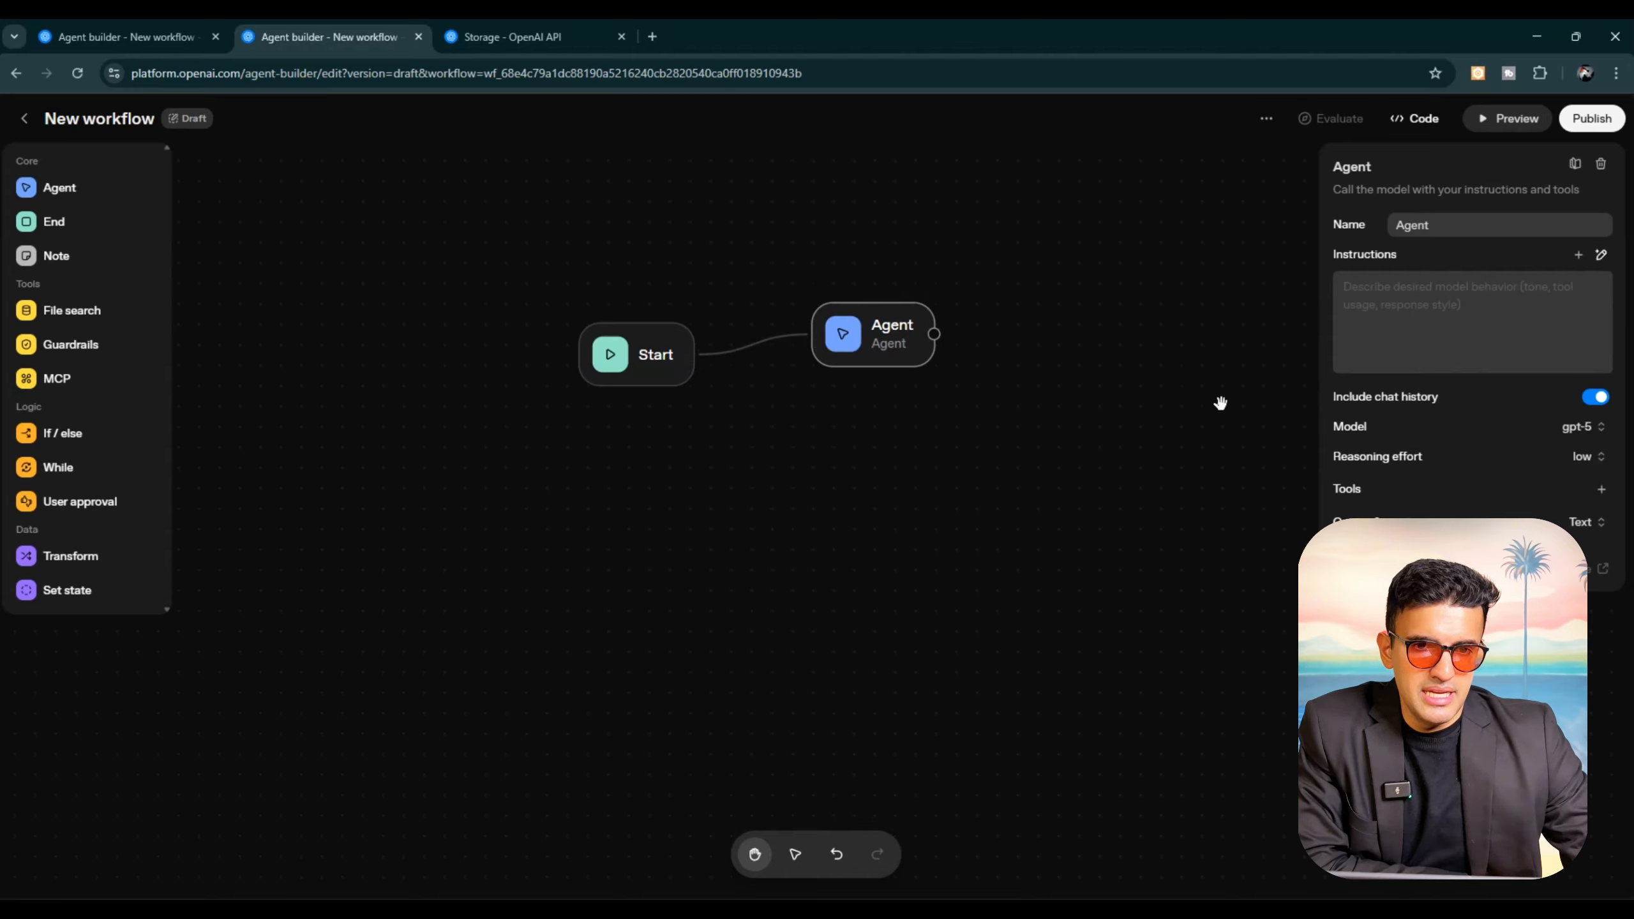
Step: Rename the new agent node as Youtube Agent
{"action": "double_click", "coordinate": [1450, 236]}
{"action": "left_click", "coordinate": [1449, 237]}
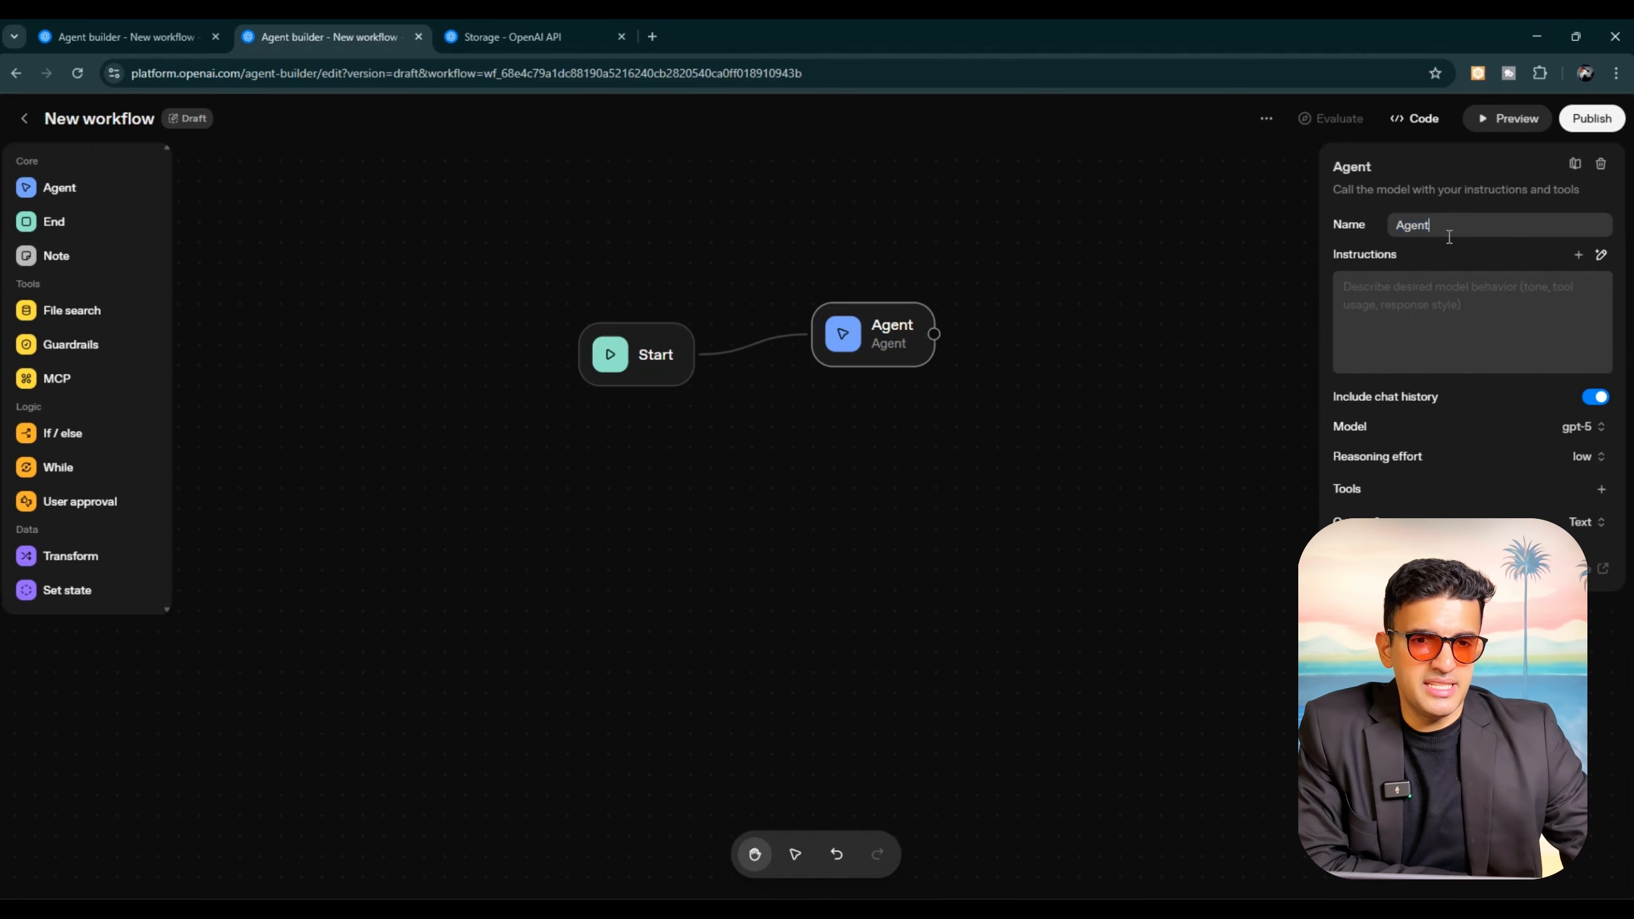
{"action": "scroll", "coordinate": [1450, 236], "scroll_direction": "up", "scroll_amount": 3}
{"action": "scroll", "coordinate": [1449, 237], "scroll_direction": "right", "scroll_amount": 1}
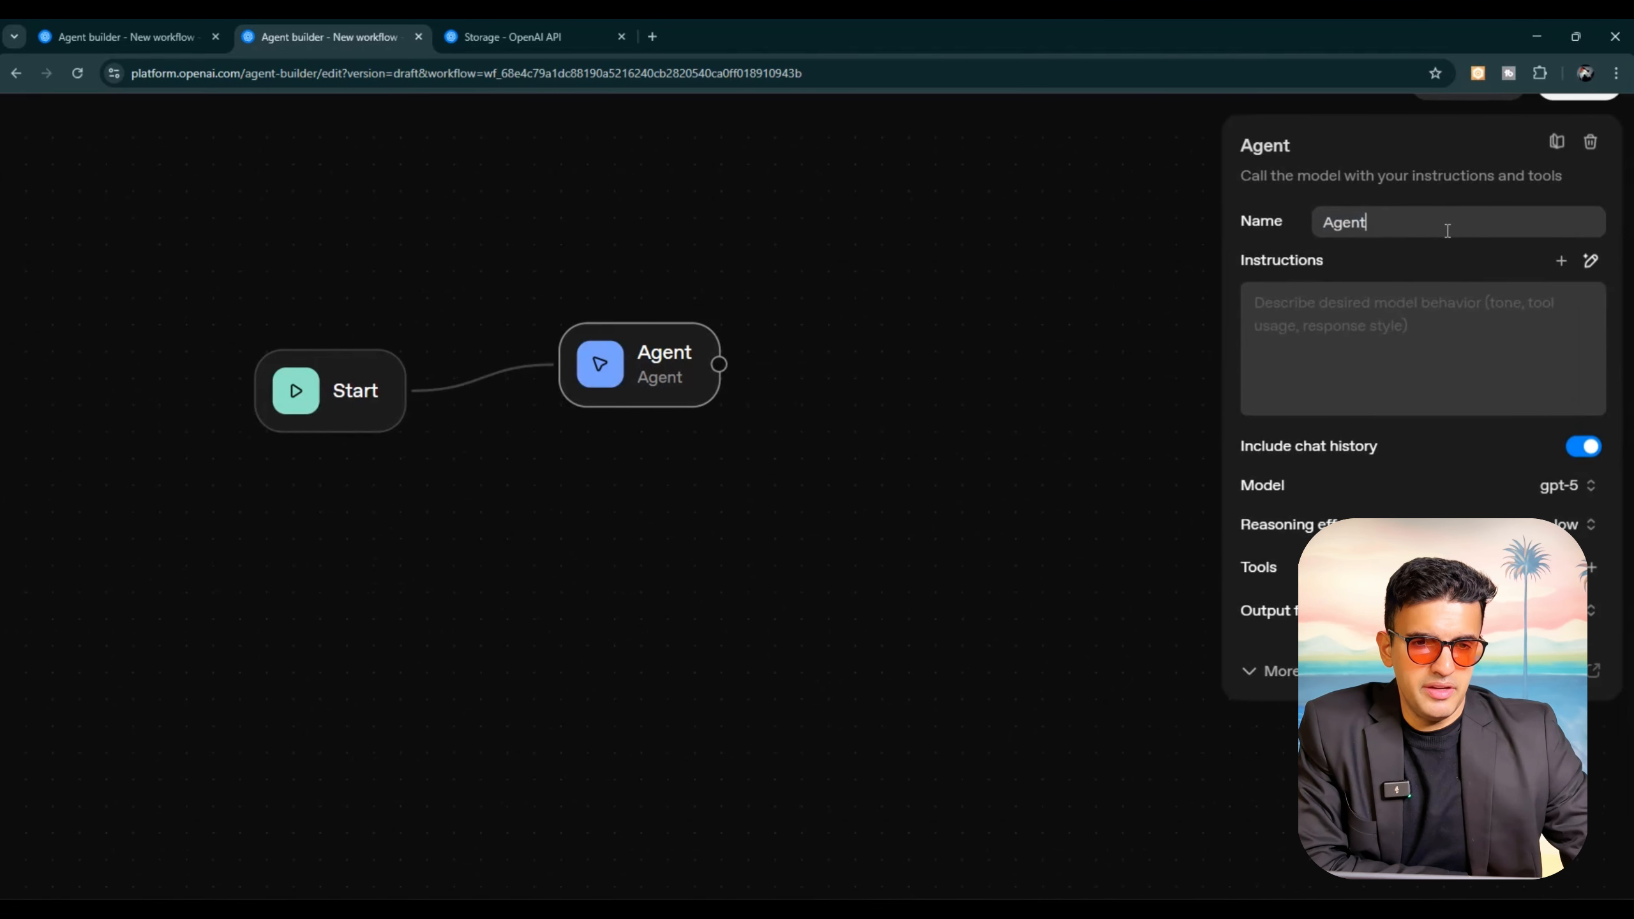
{"action": "key", "text": "BackSpace"}
{"action": "key", "text": "BackSpace"}
{"action": "key", "text": "BackSpace"}
{"action": "key", "text": "BackSpace"}
{"action": "key", "text": "BackSpace"}
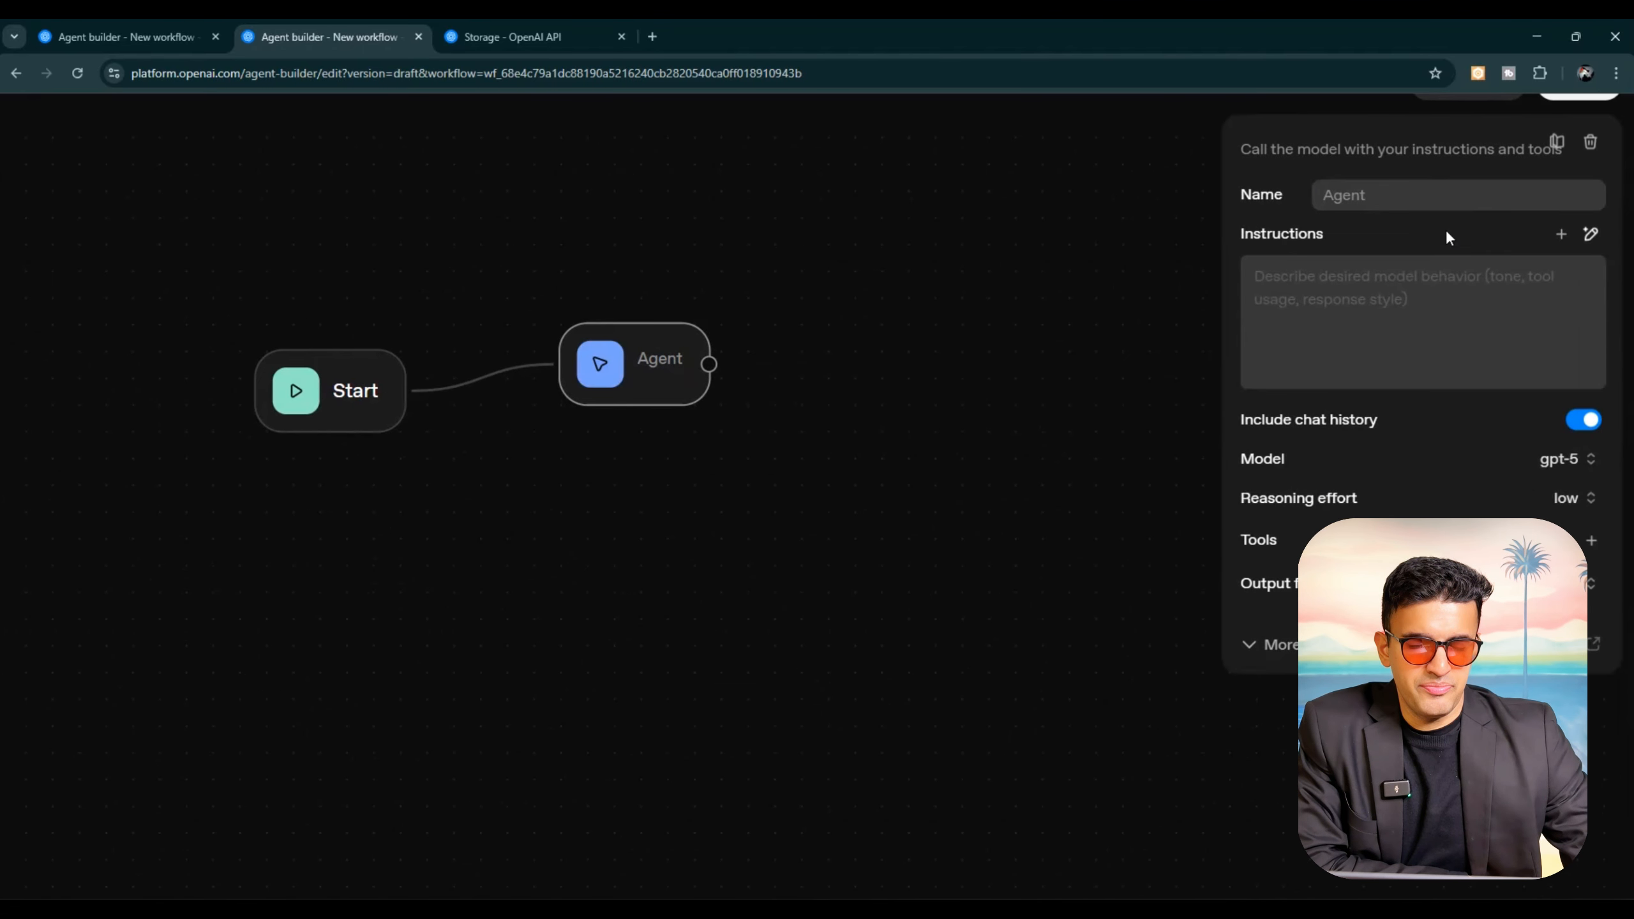
{"action": "type", "text": "Youtub"}
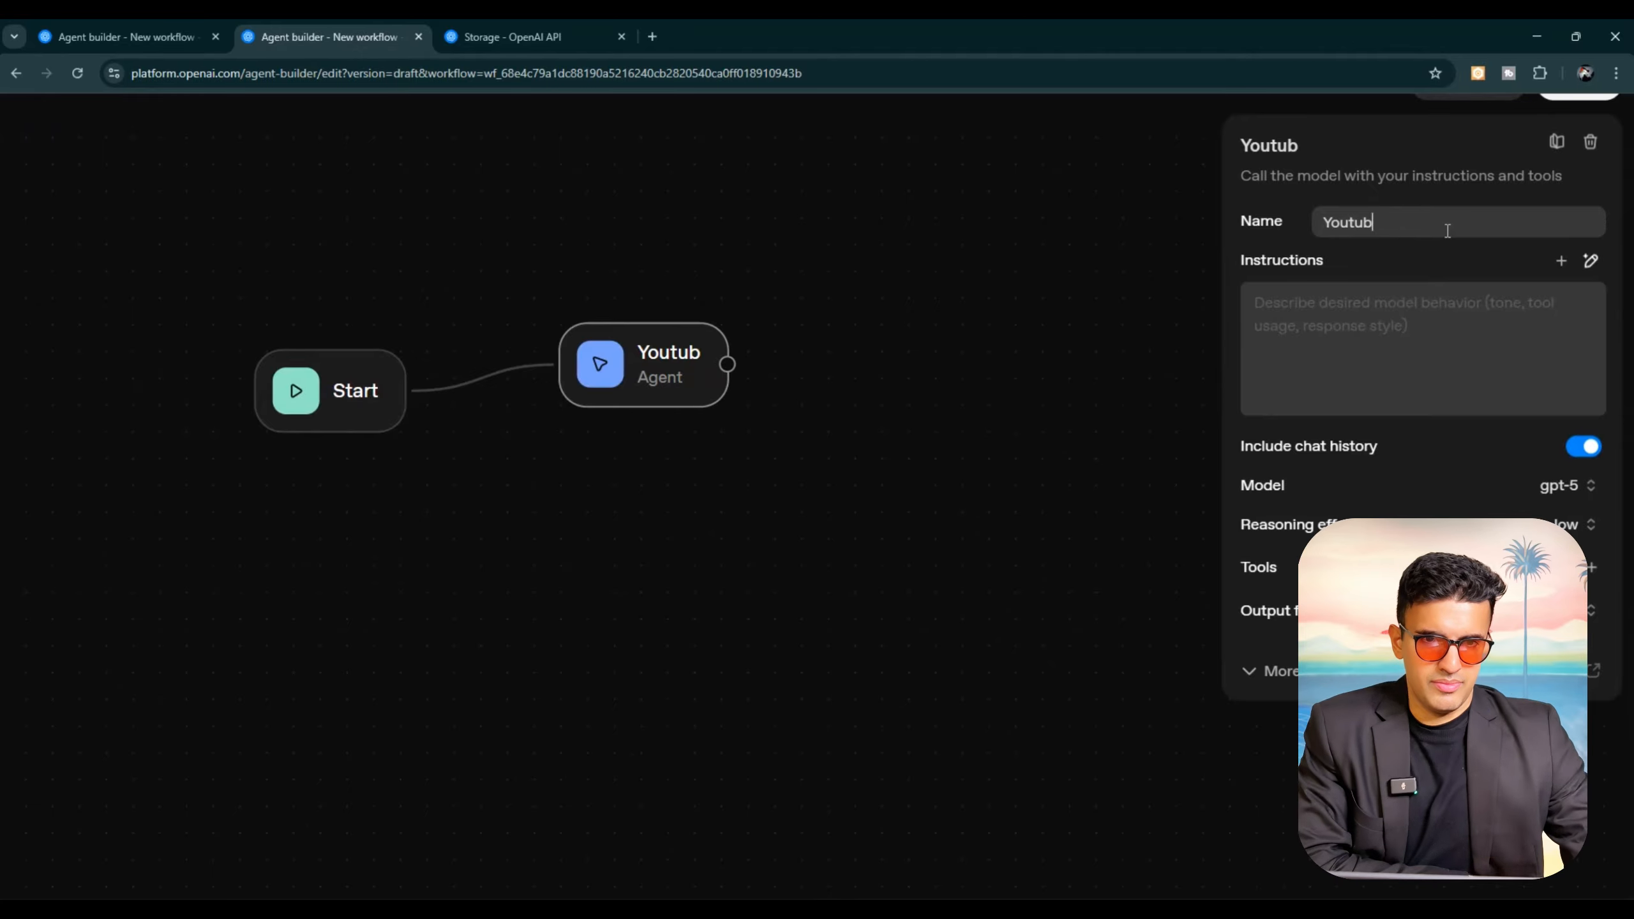
{"action": "type", "text": "e Agent"}
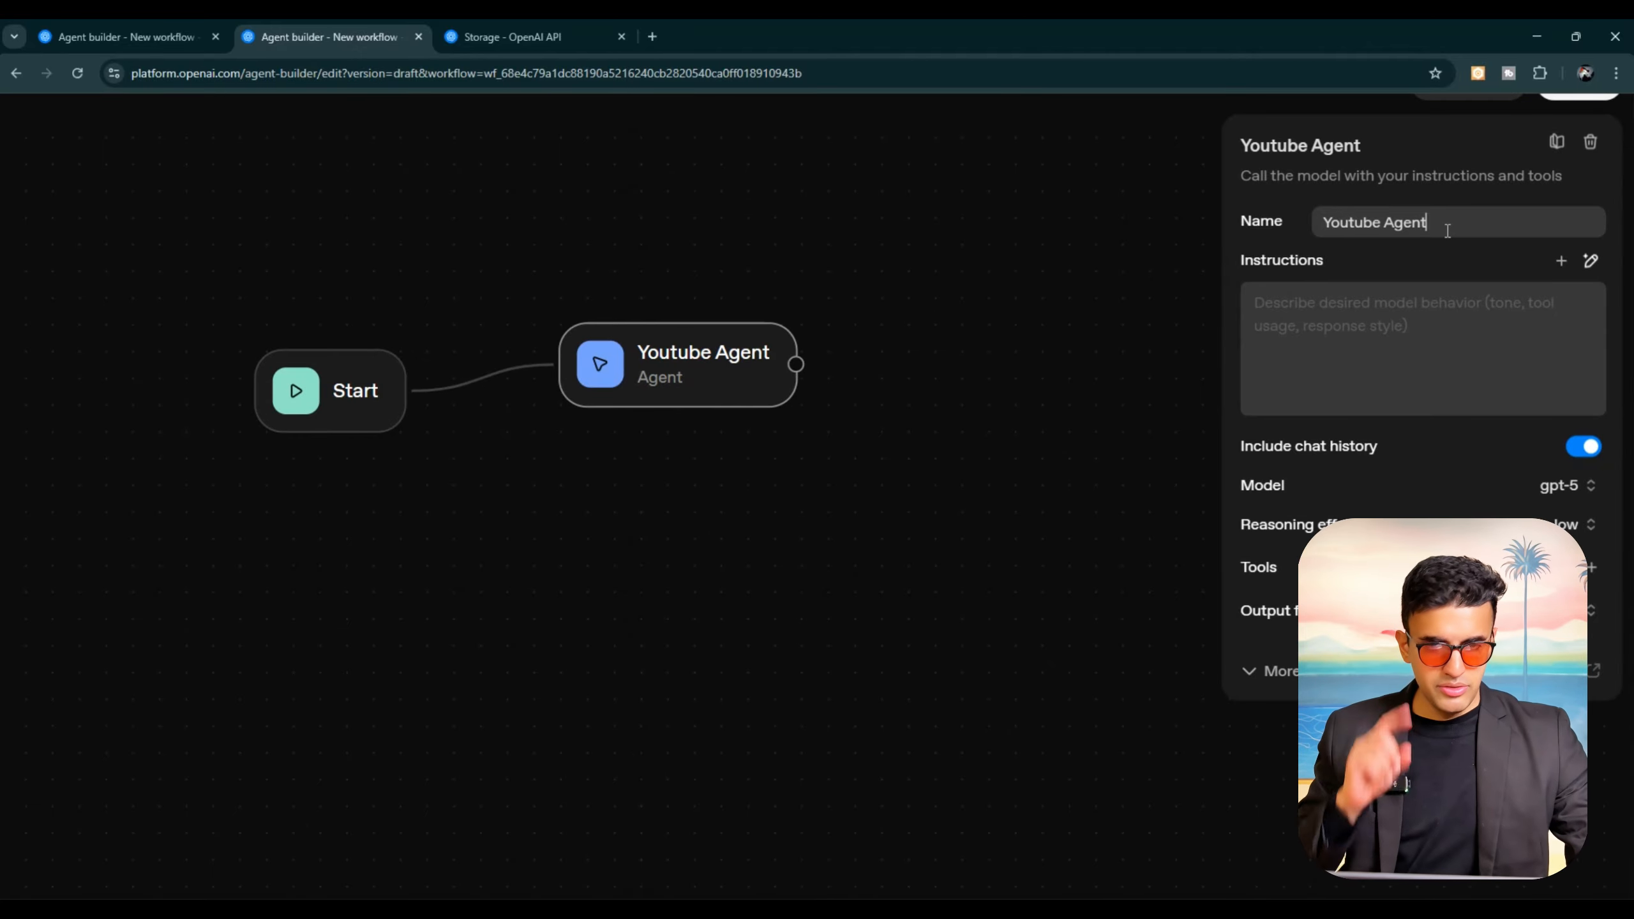
Step: Instruct Youtube Agent to answer questions about automation, agents and artificial intelligence from the channel's videos, searching the file store and using transcript content; save the instructions
{"action": "left_click", "coordinate": [1434, 349]}
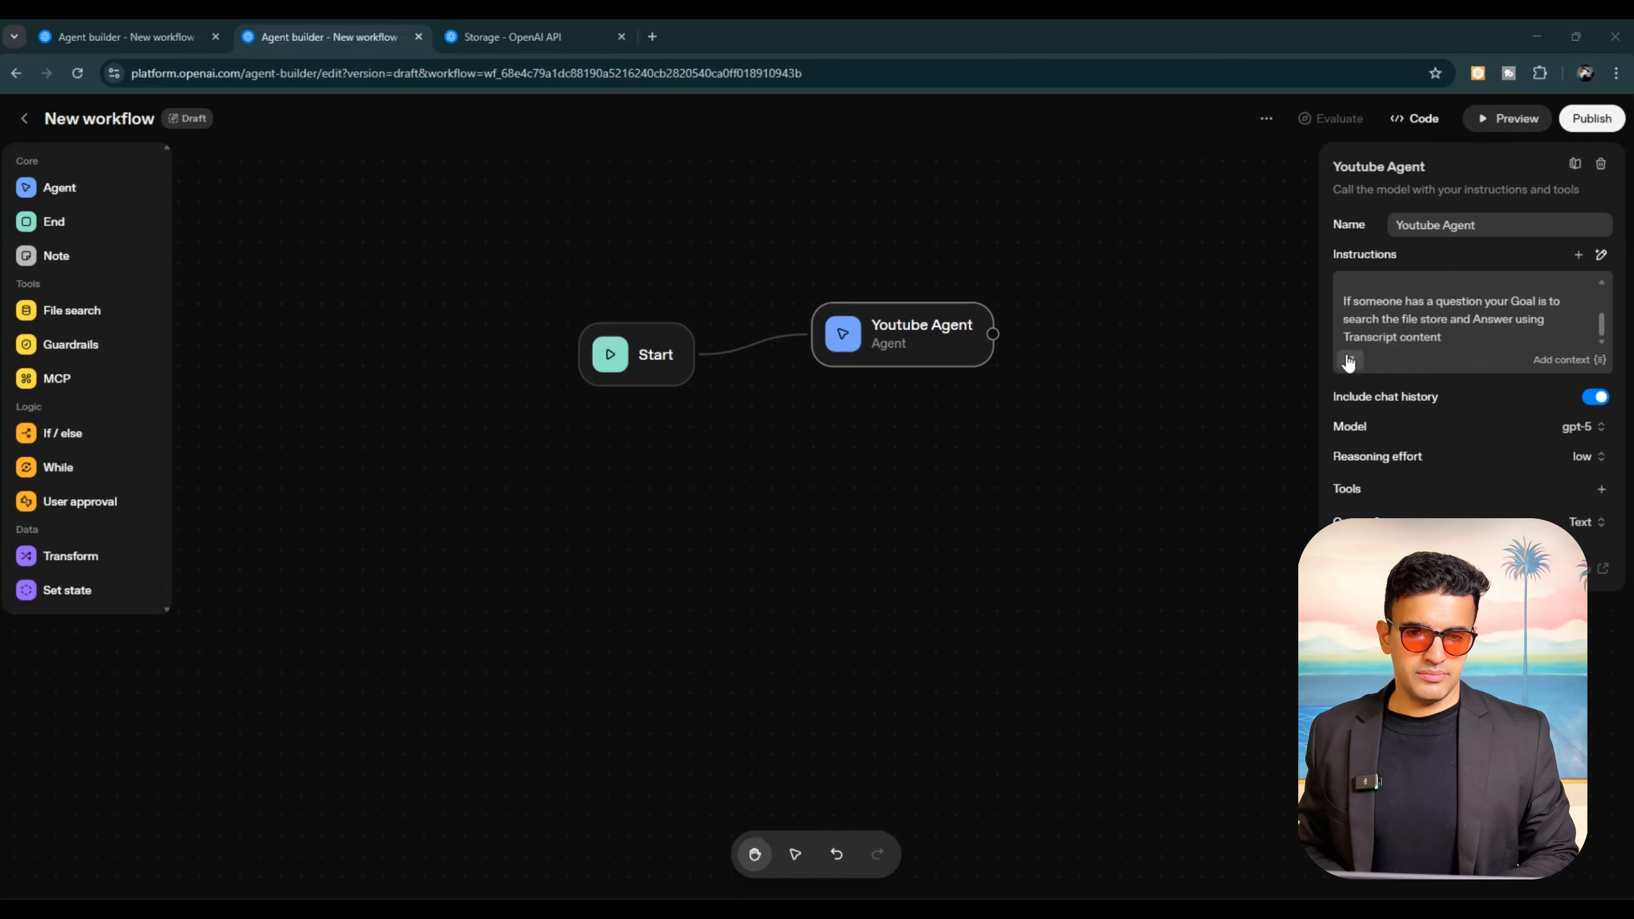
{"action": "left_click", "coordinate": [1349, 359]}
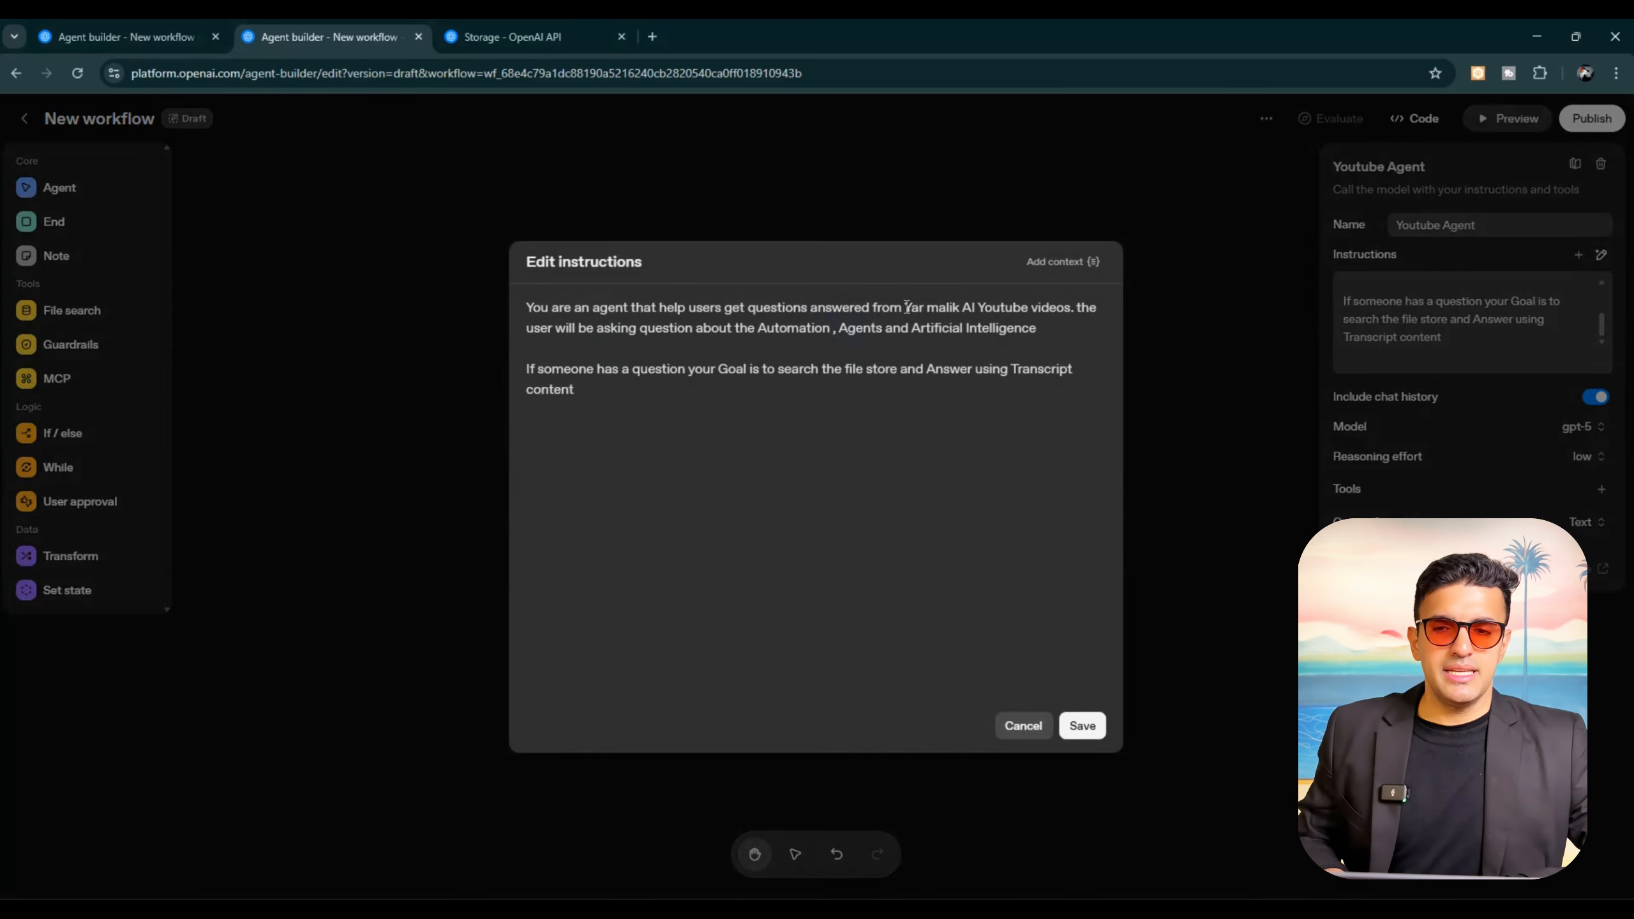
{"action": "left_click_drag", "start_coordinate": [904, 304], "coordinate": [976, 309]}
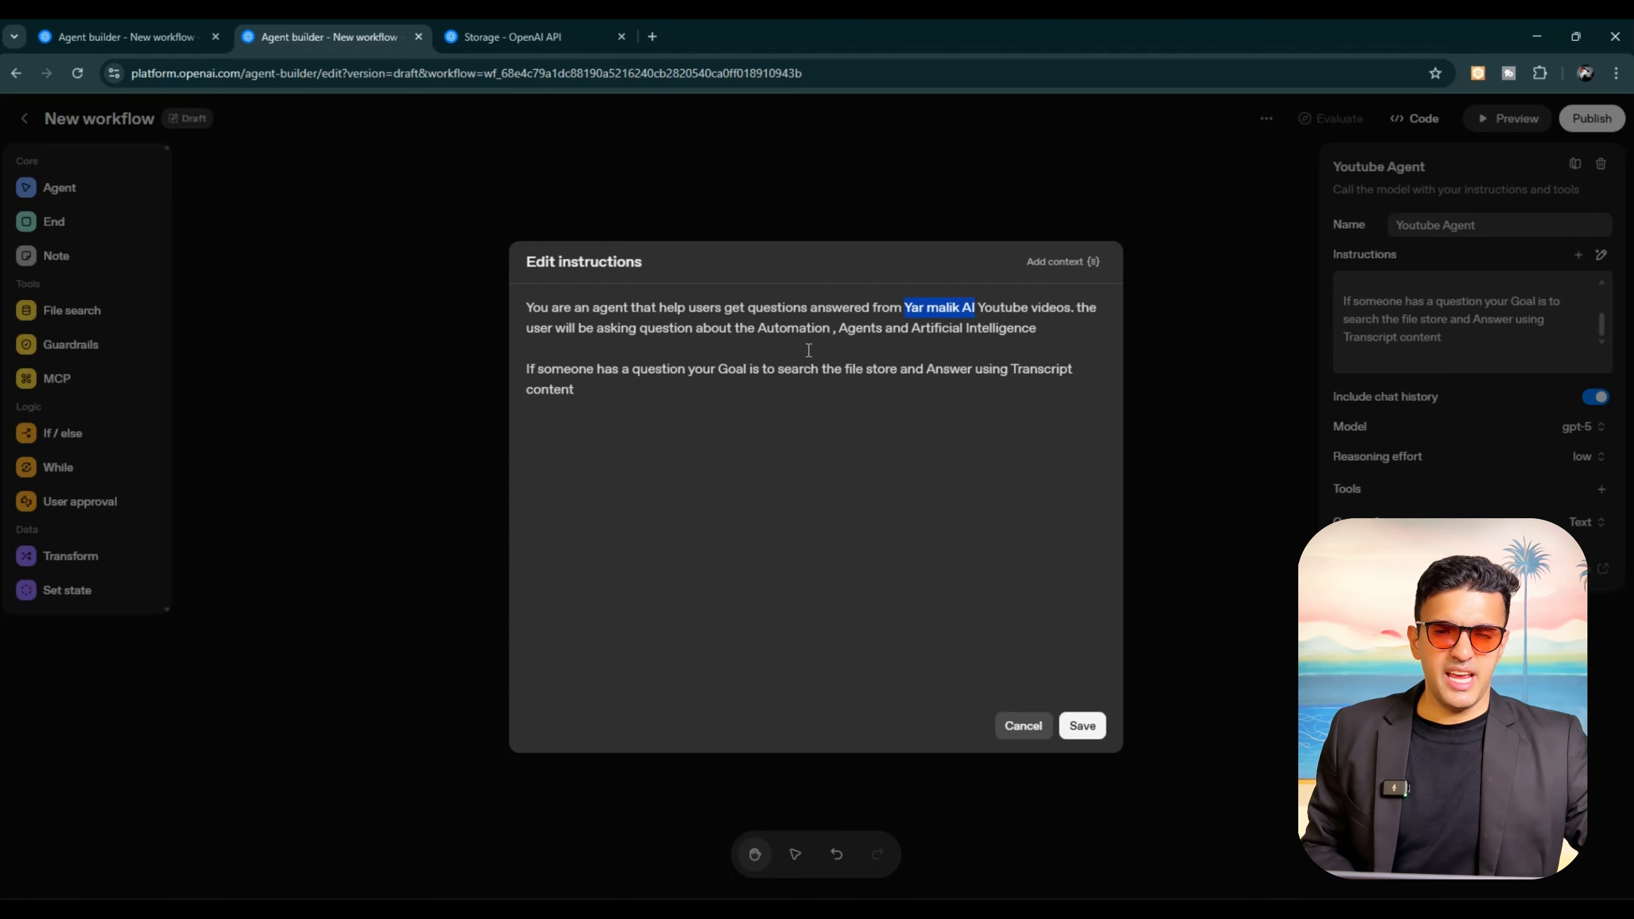
{"action": "left_click", "coordinate": [1000, 346]}
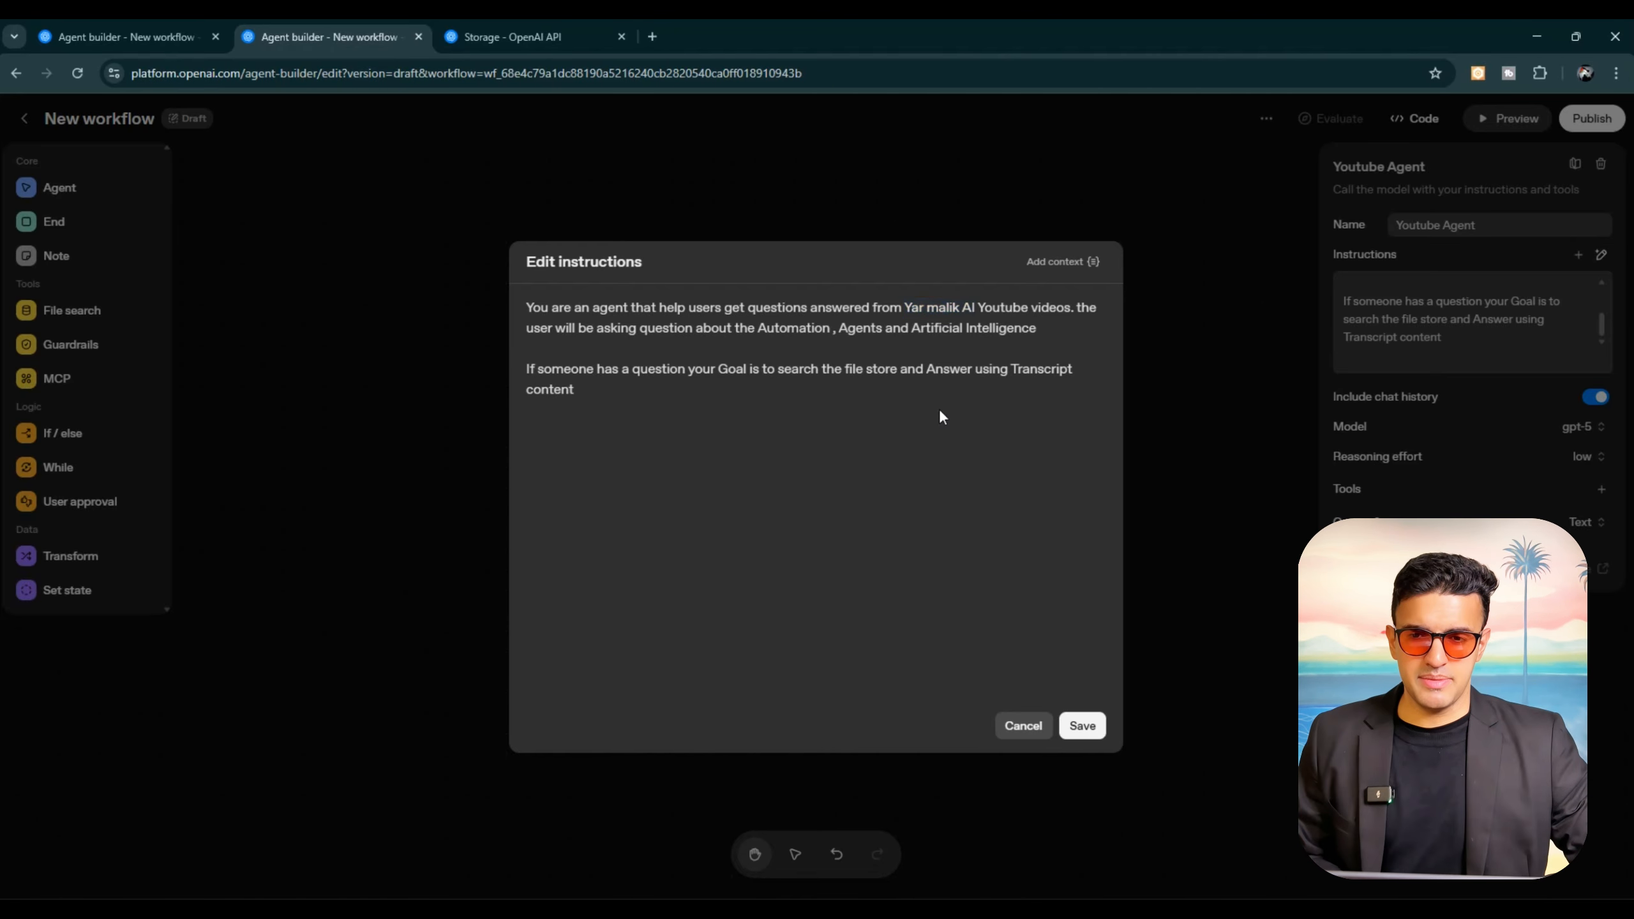
{"action": "left_click", "coordinate": [1082, 724]}
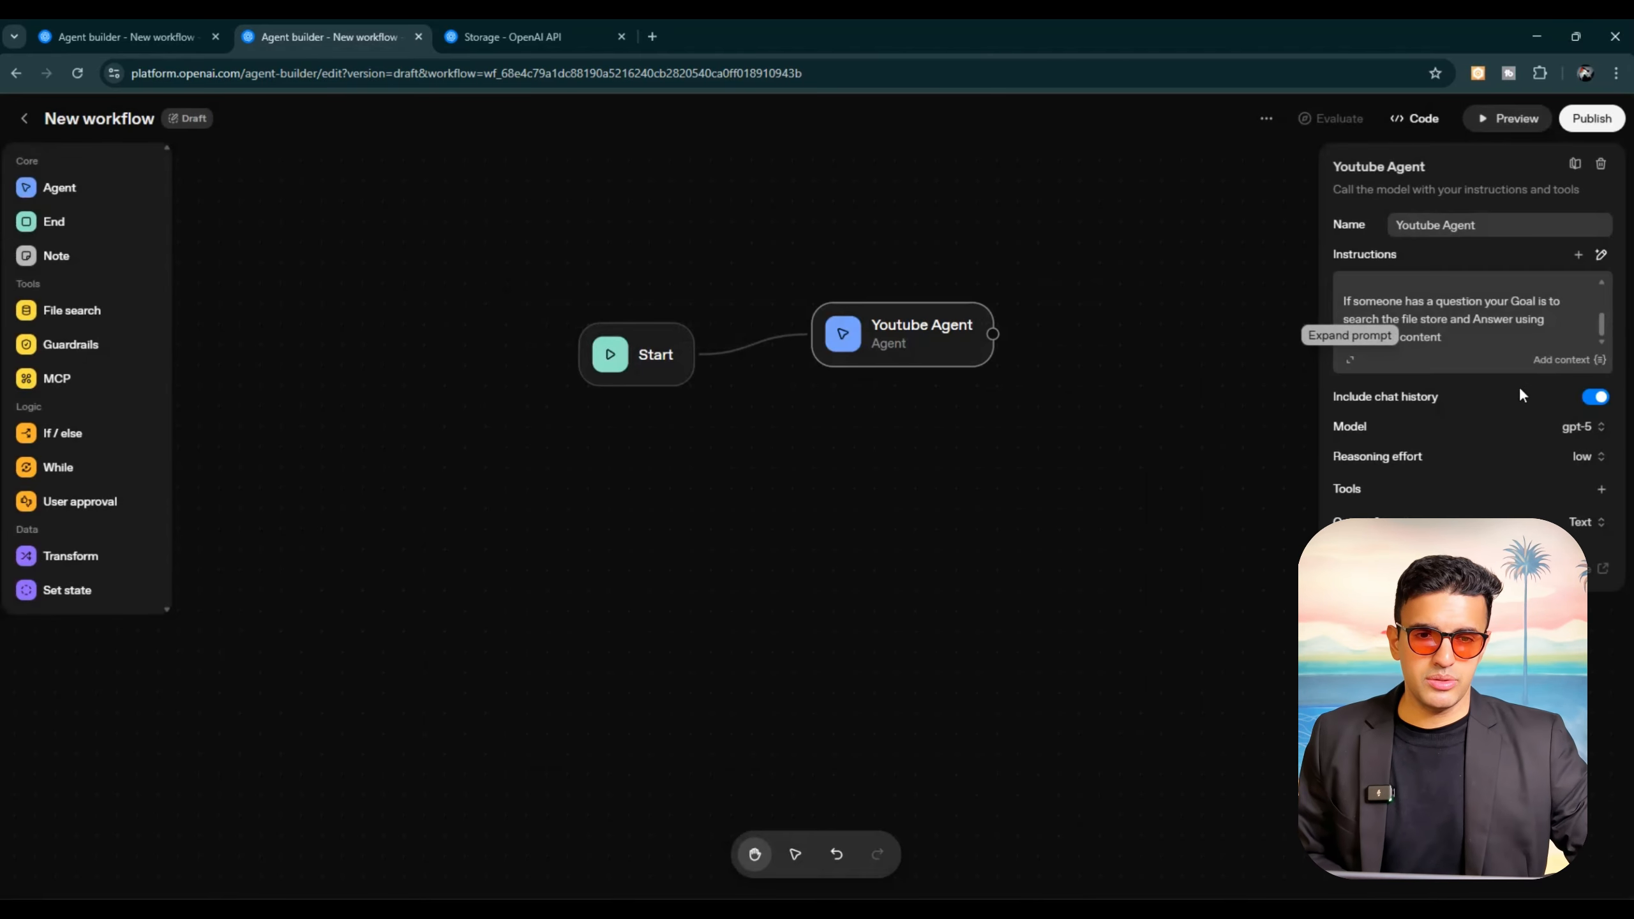
Step: Examine Youtube Agent's model choices, reasoning effort levels and additional settings, leaving them as they are
{"action": "left_click", "coordinate": [1598, 428]}
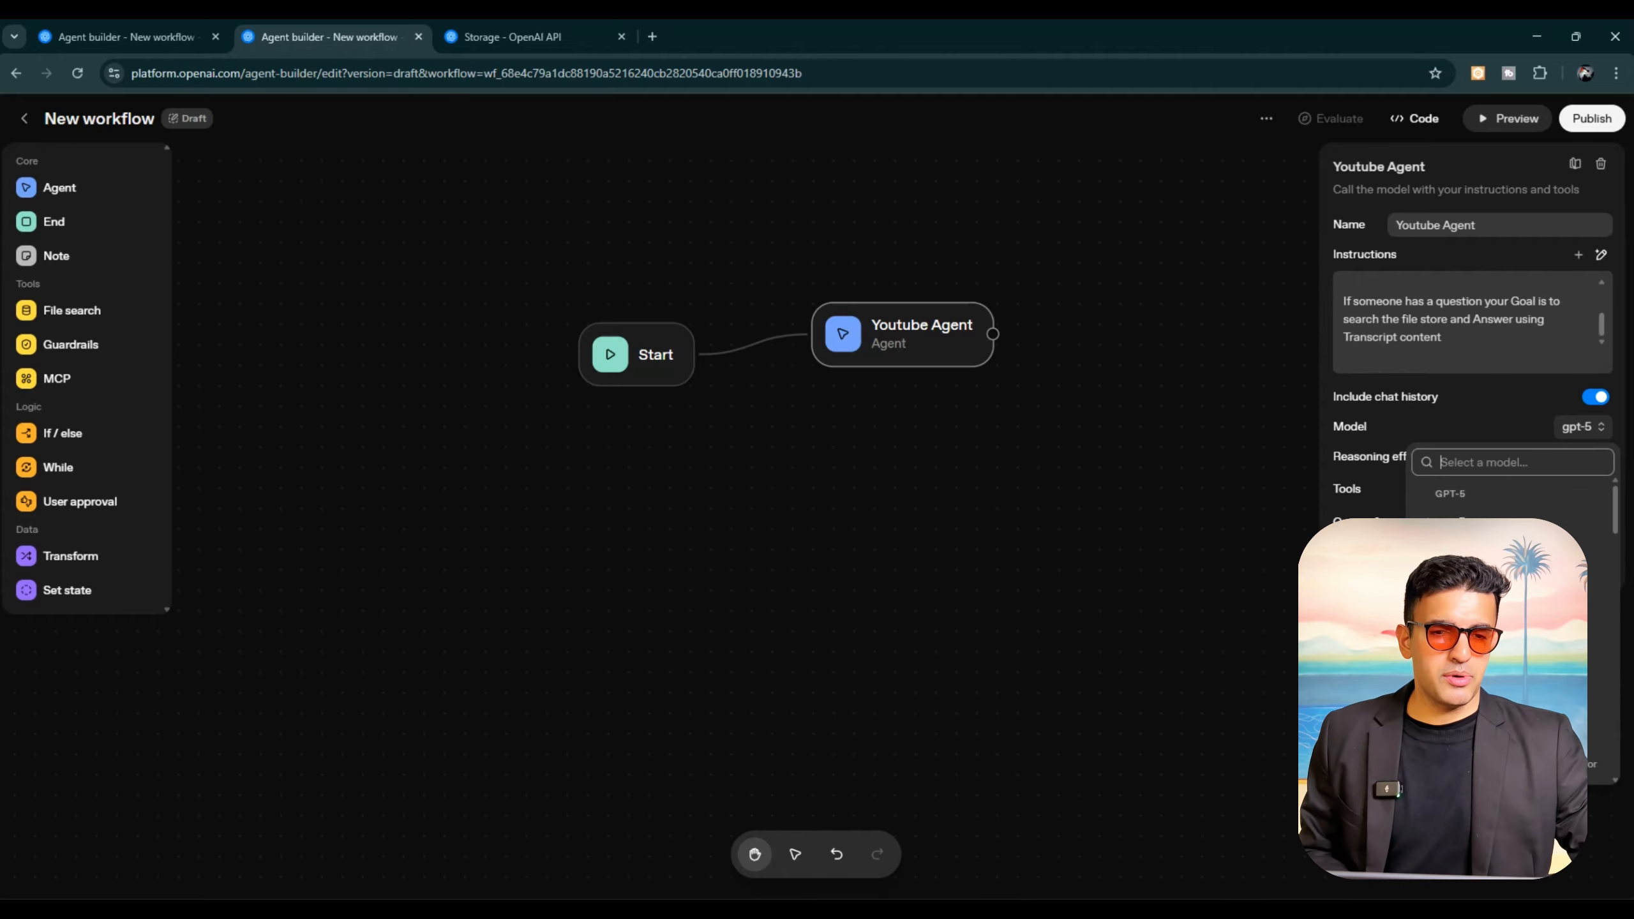
{"action": "key", "text": "Escape"}
{"action": "key", "text": "Escape"}
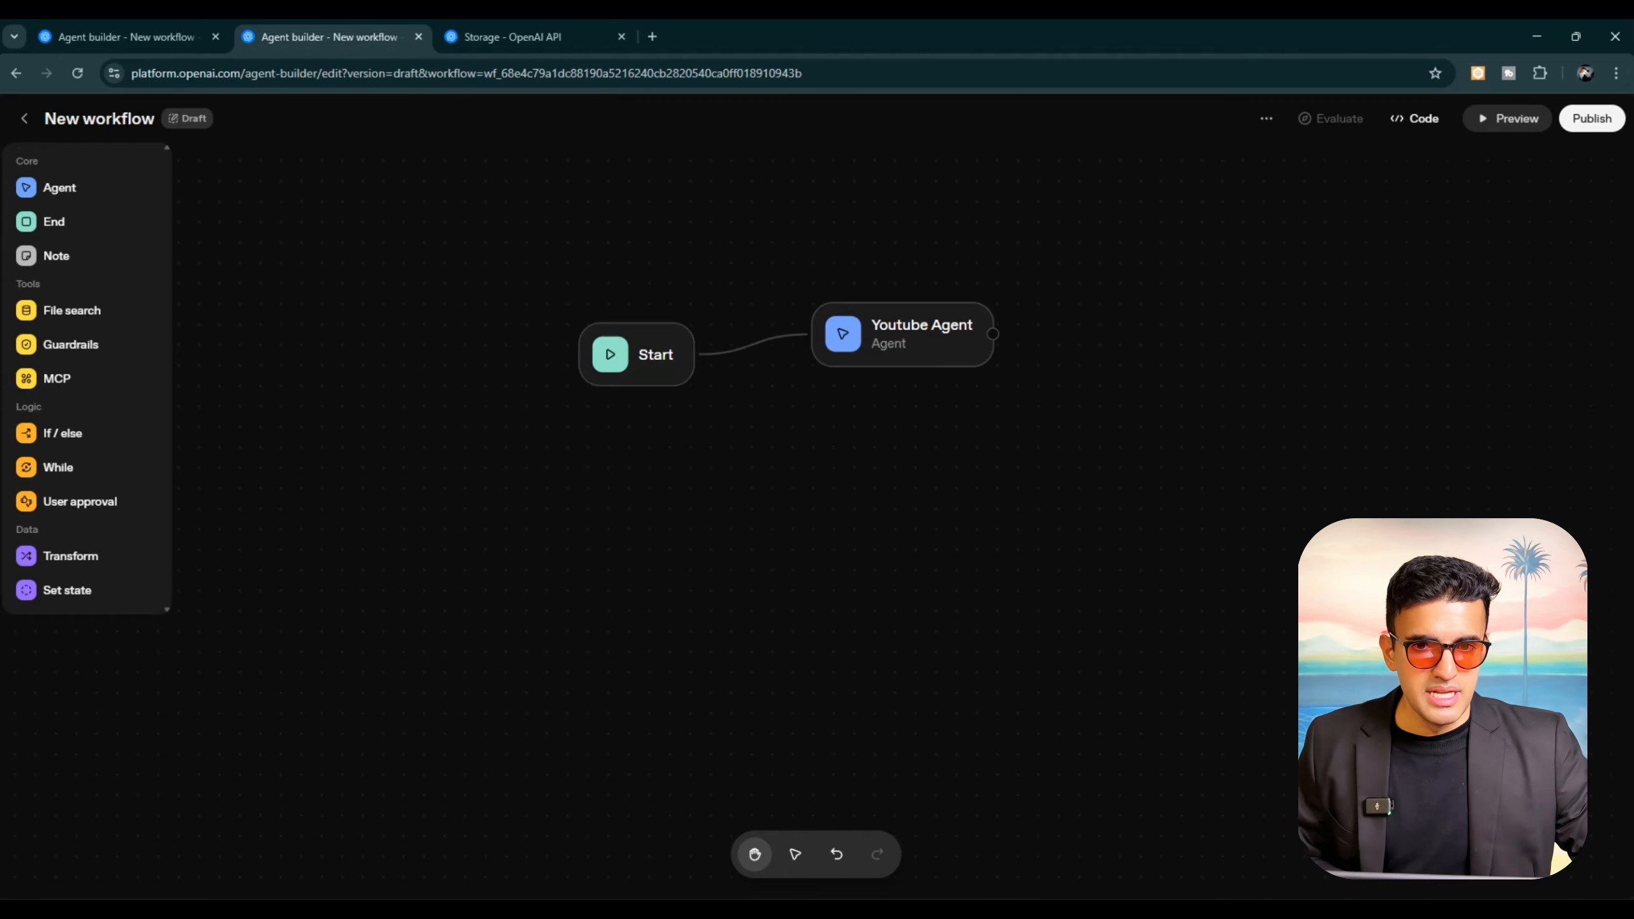
{"action": "left_click", "coordinate": [928, 339]}
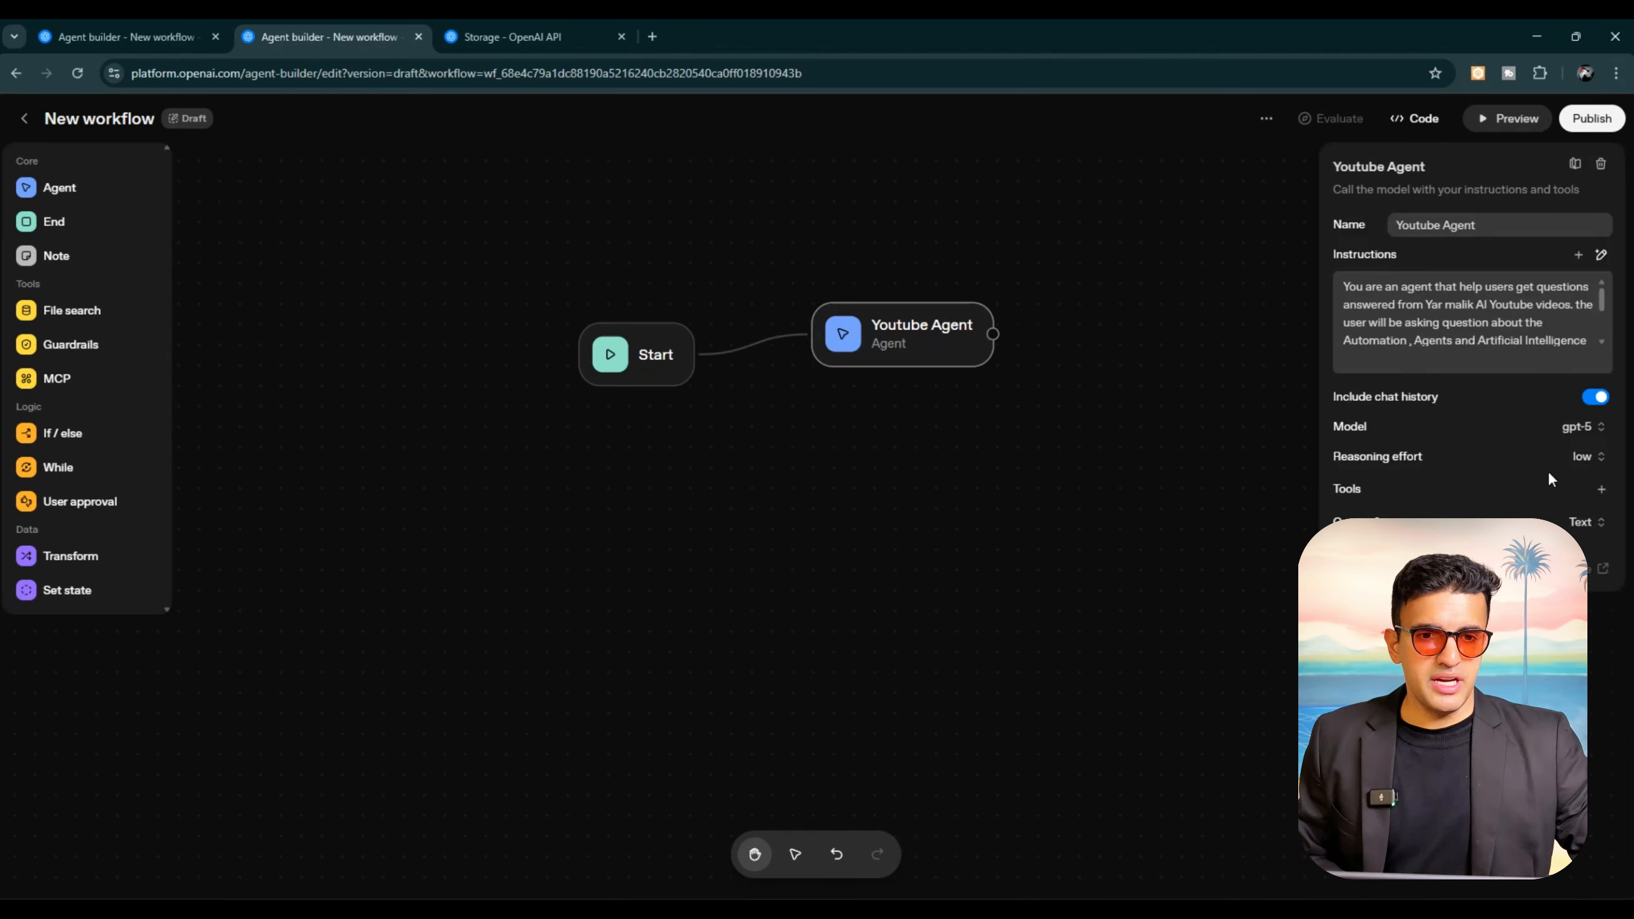
{"action": "left_click", "coordinate": [1604, 457]}
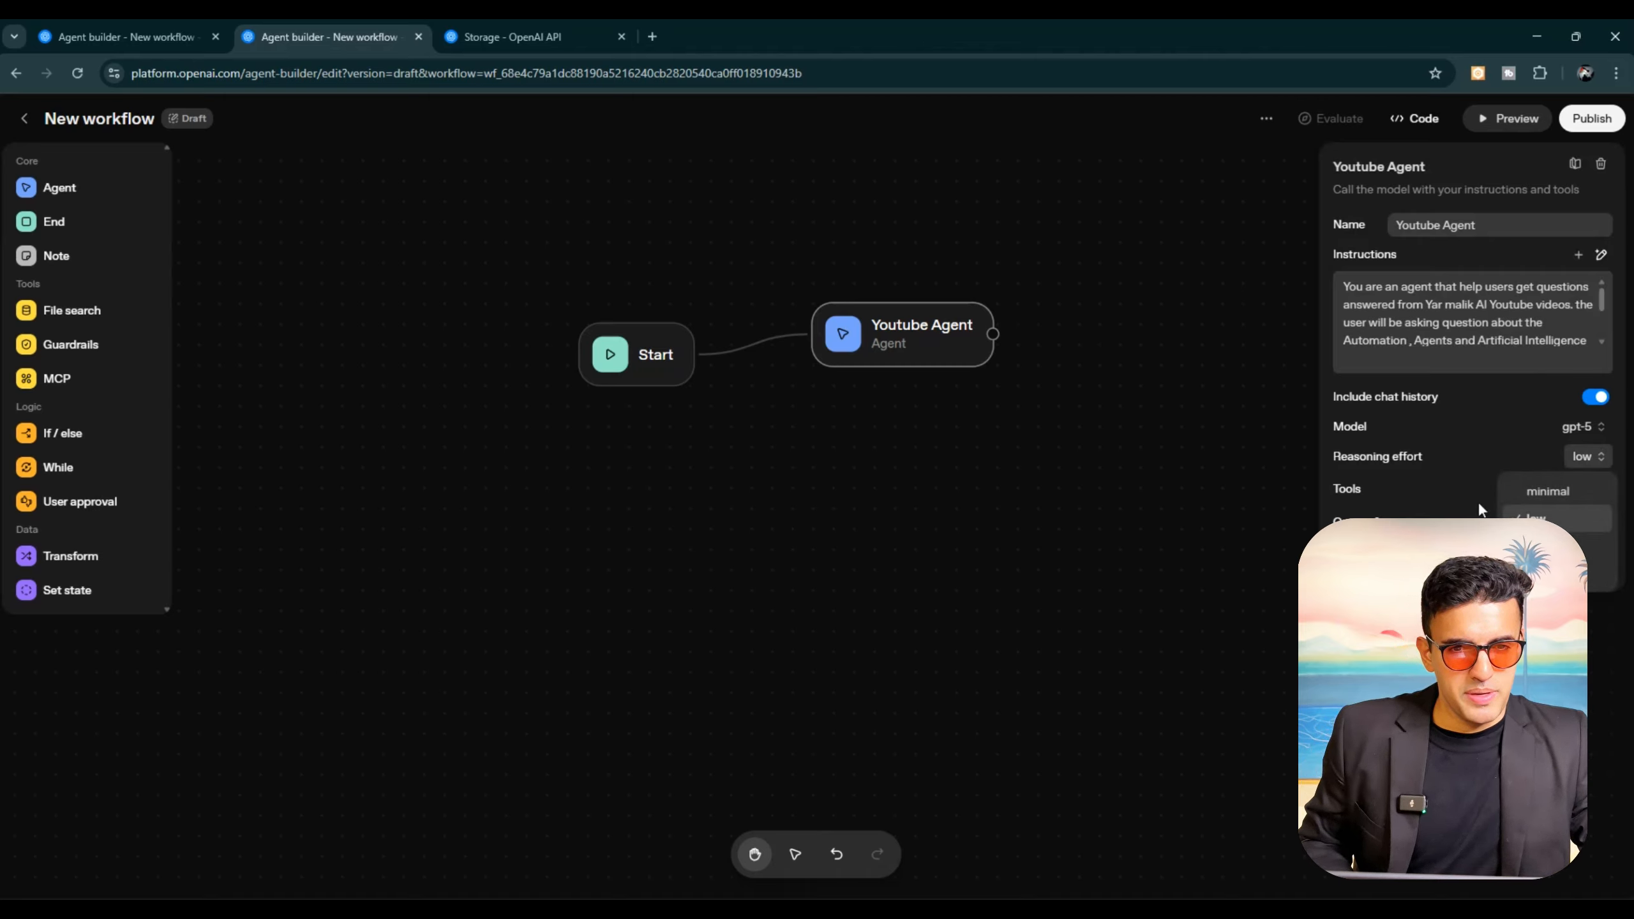
{"action": "left_click", "coordinate": [1353, 566]}
{"action": "left_click", "coordinate": [1353, 566]}
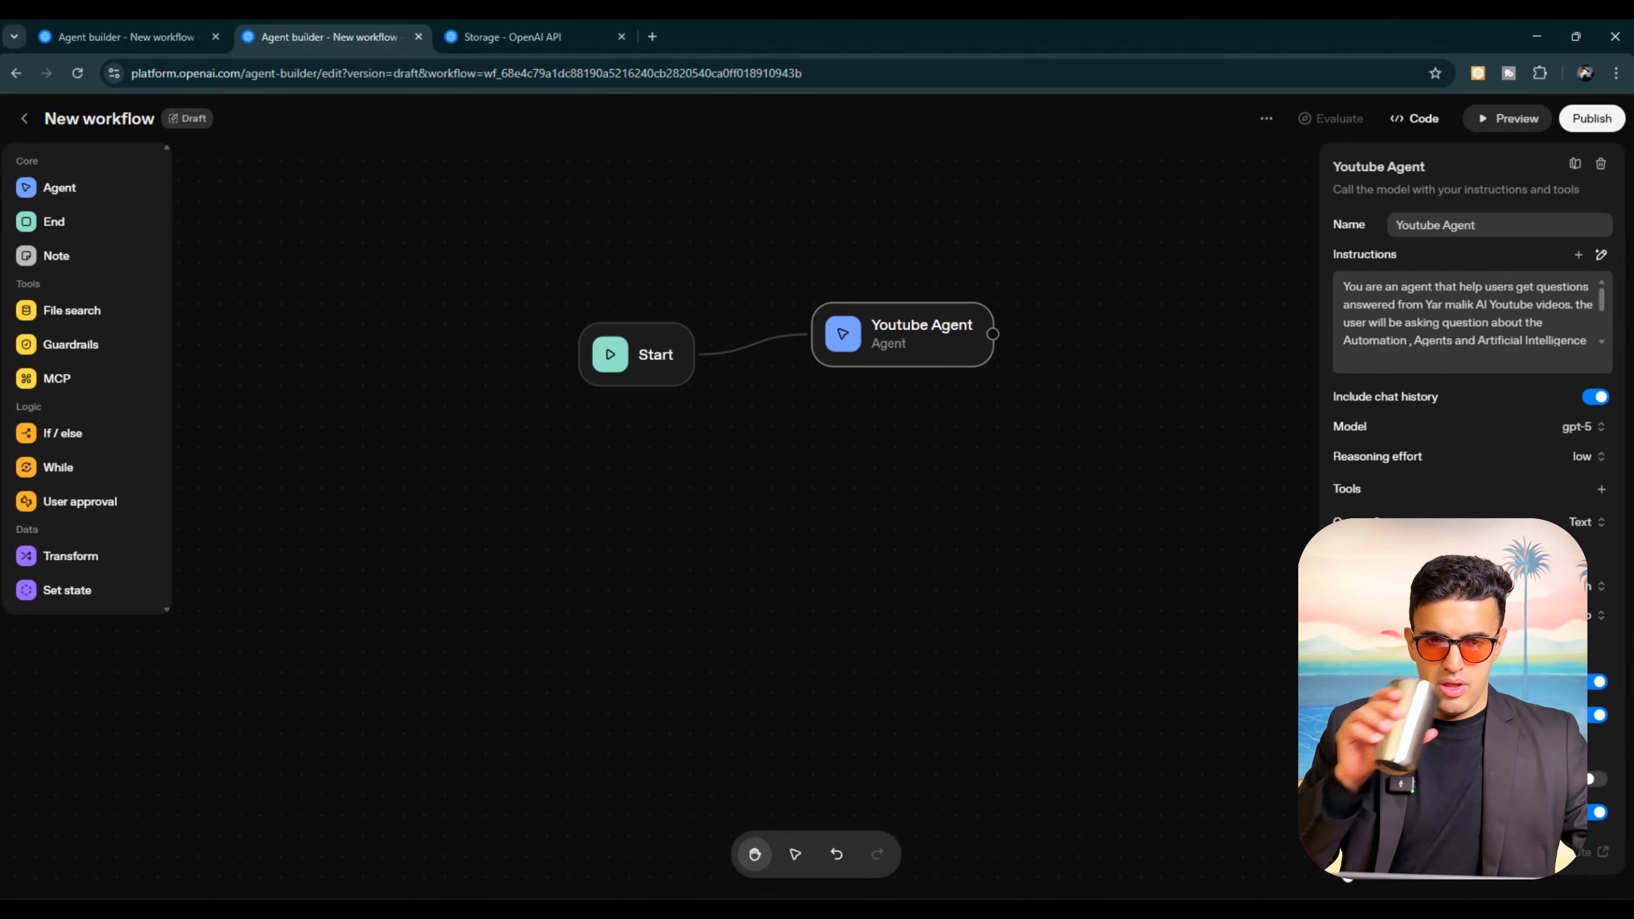
{"action": "left_click", "coordinate": [1345, 861]}
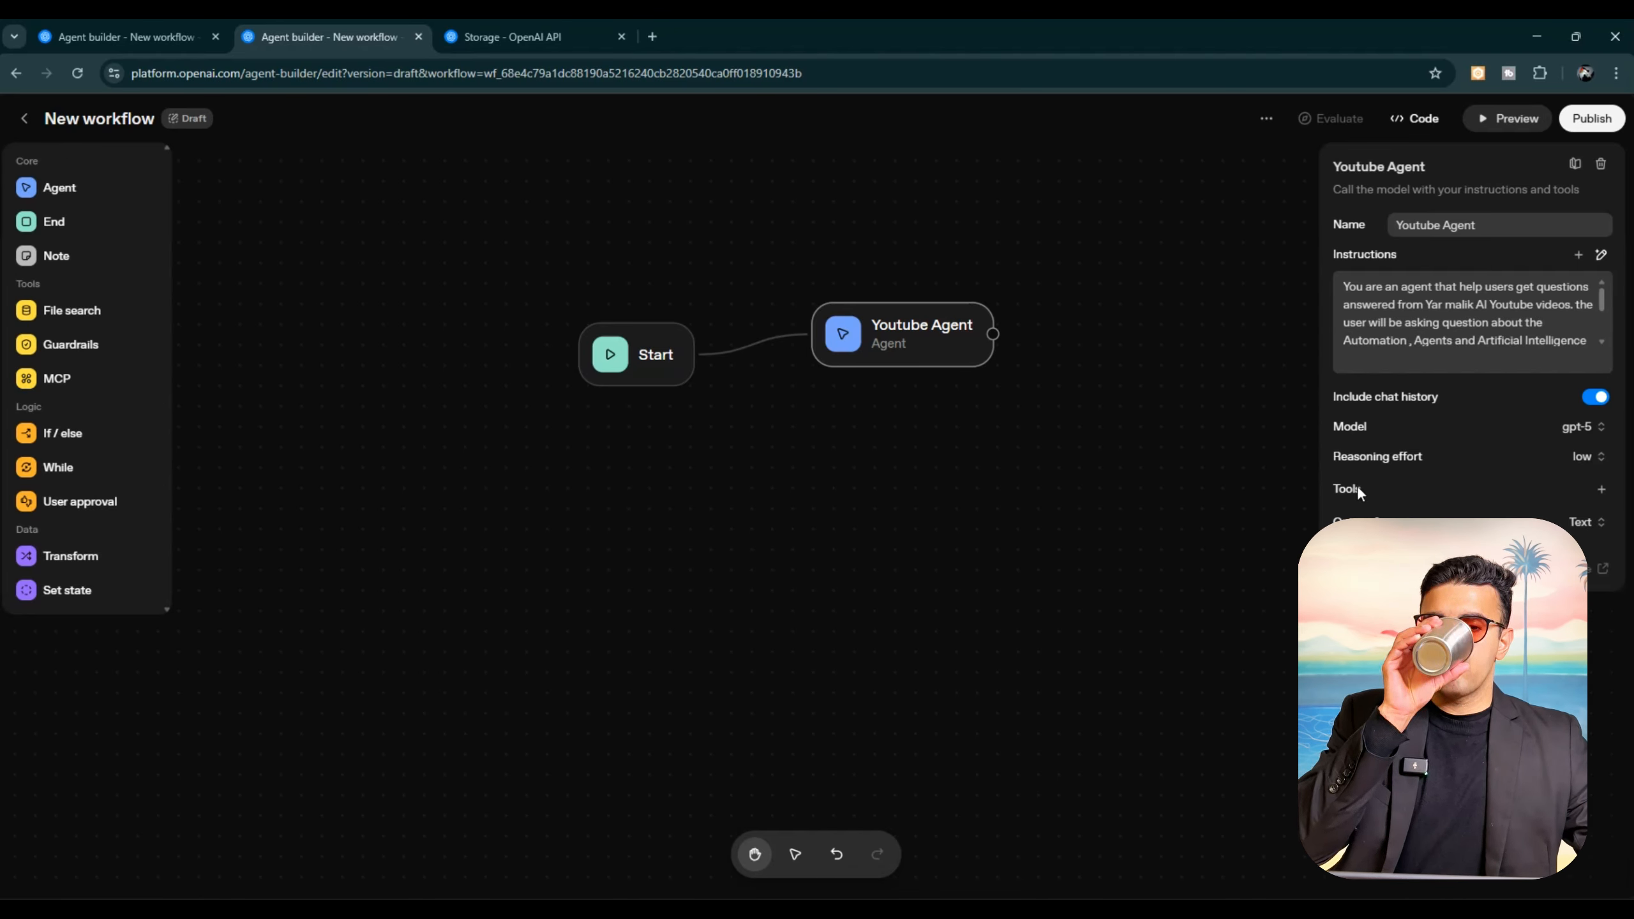
Step: Give Youtube Agent a file search tool with the five transcript text files, naming the vector store Youtube transcripts
{"action": "left_click", "coordinate": [1602, 490]}
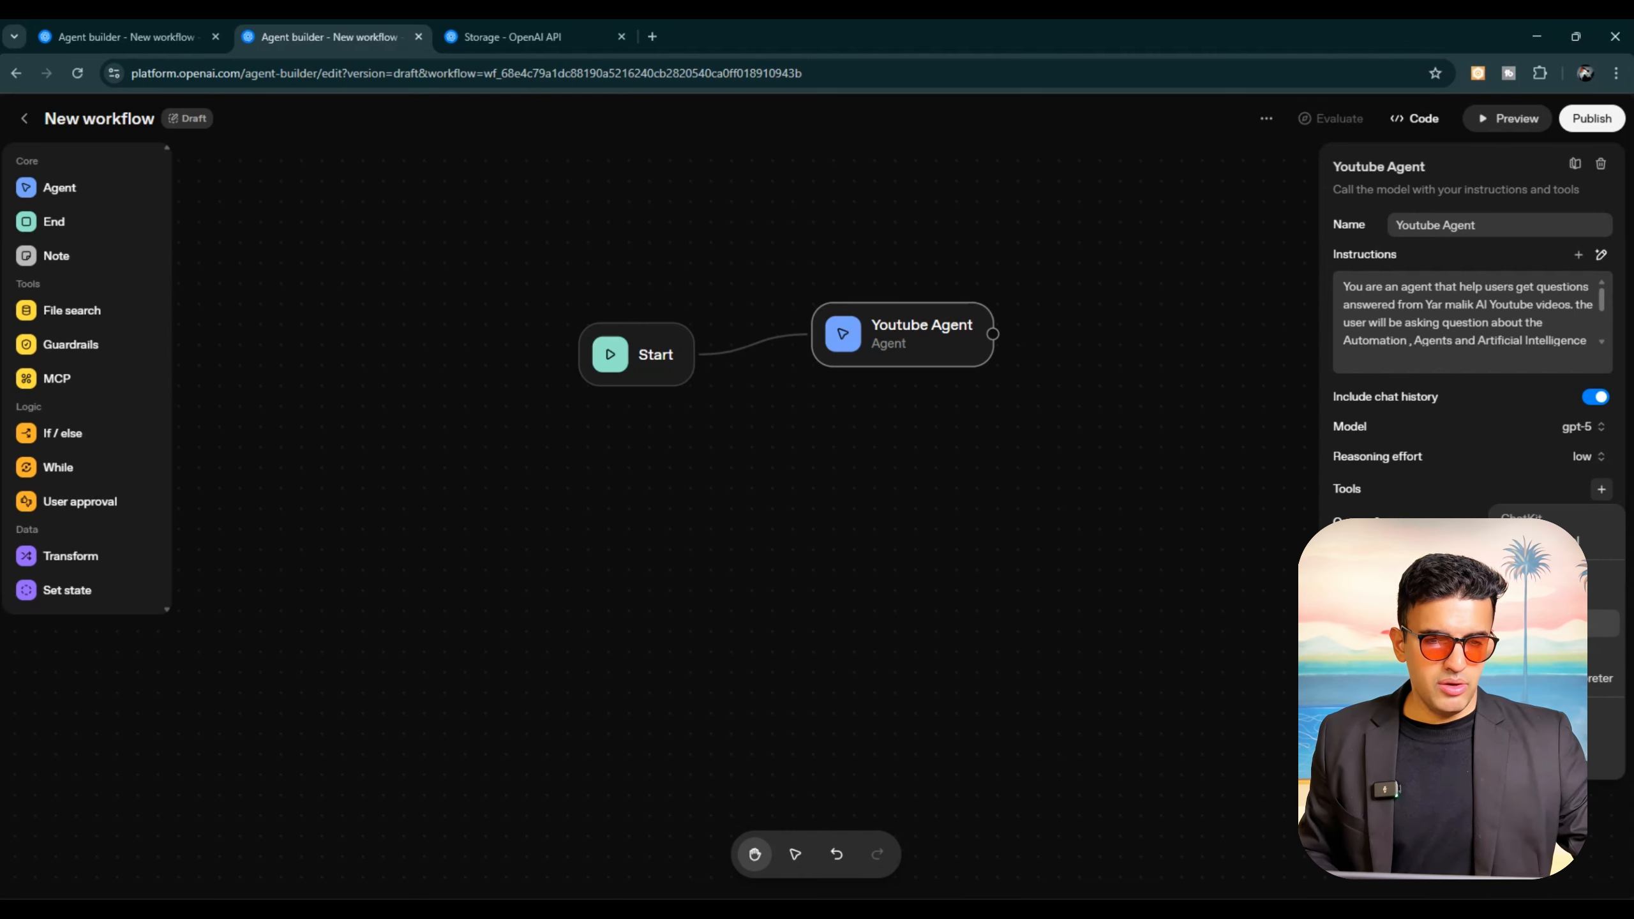
{"action": "left_click", "coordinate": [1554, 623]}
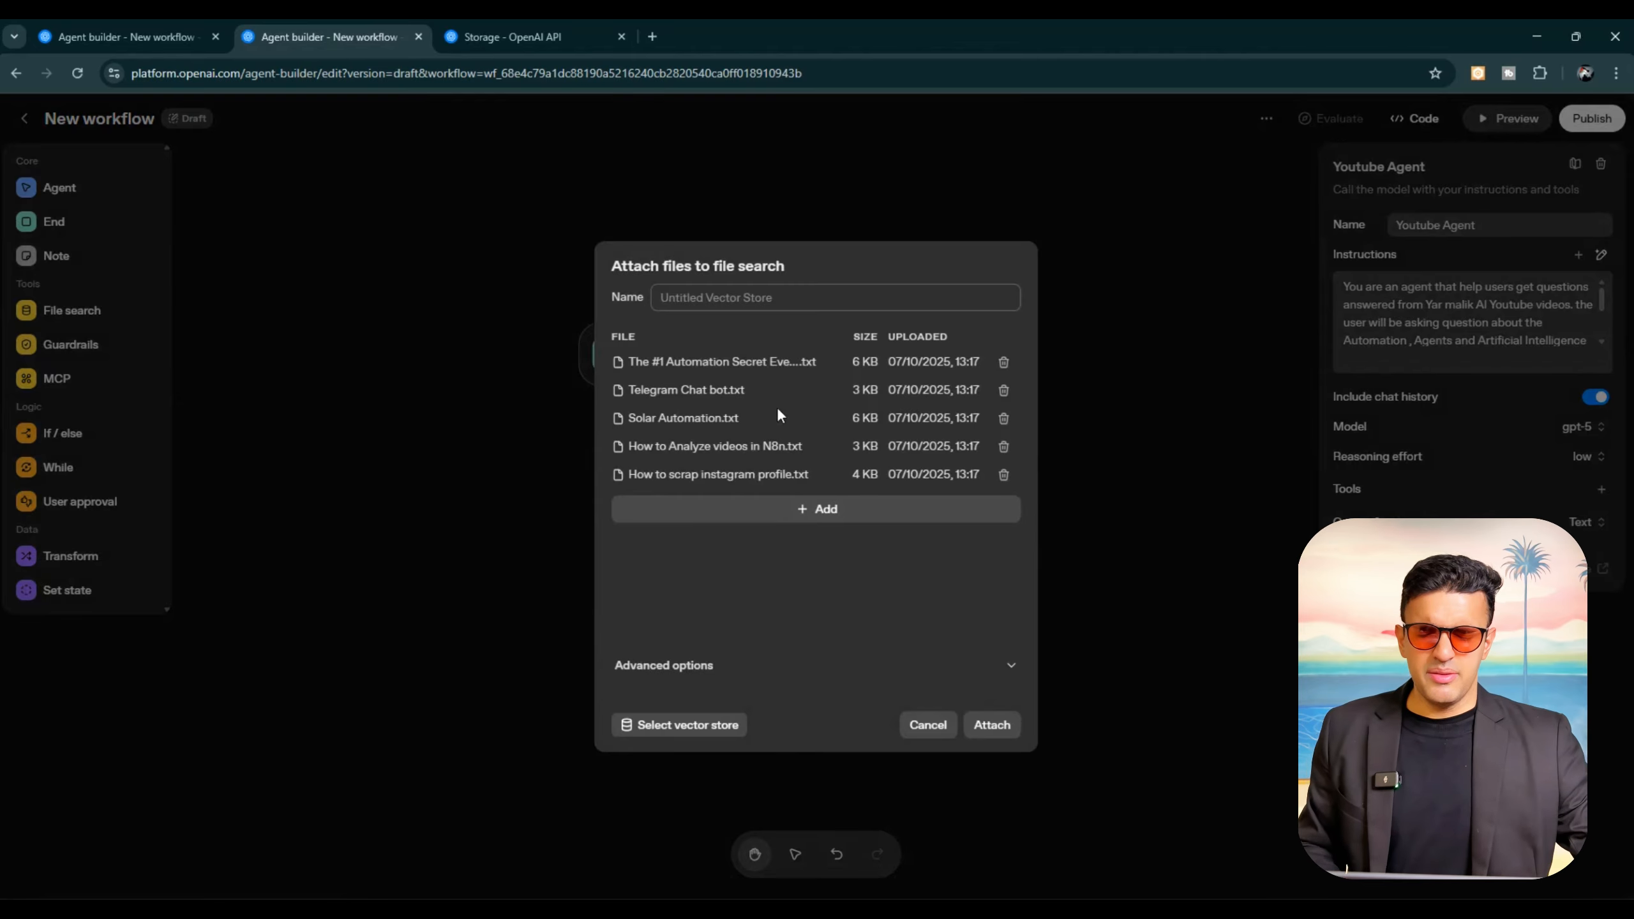
{"action": "left_click", "coordinate": [755, 306]}
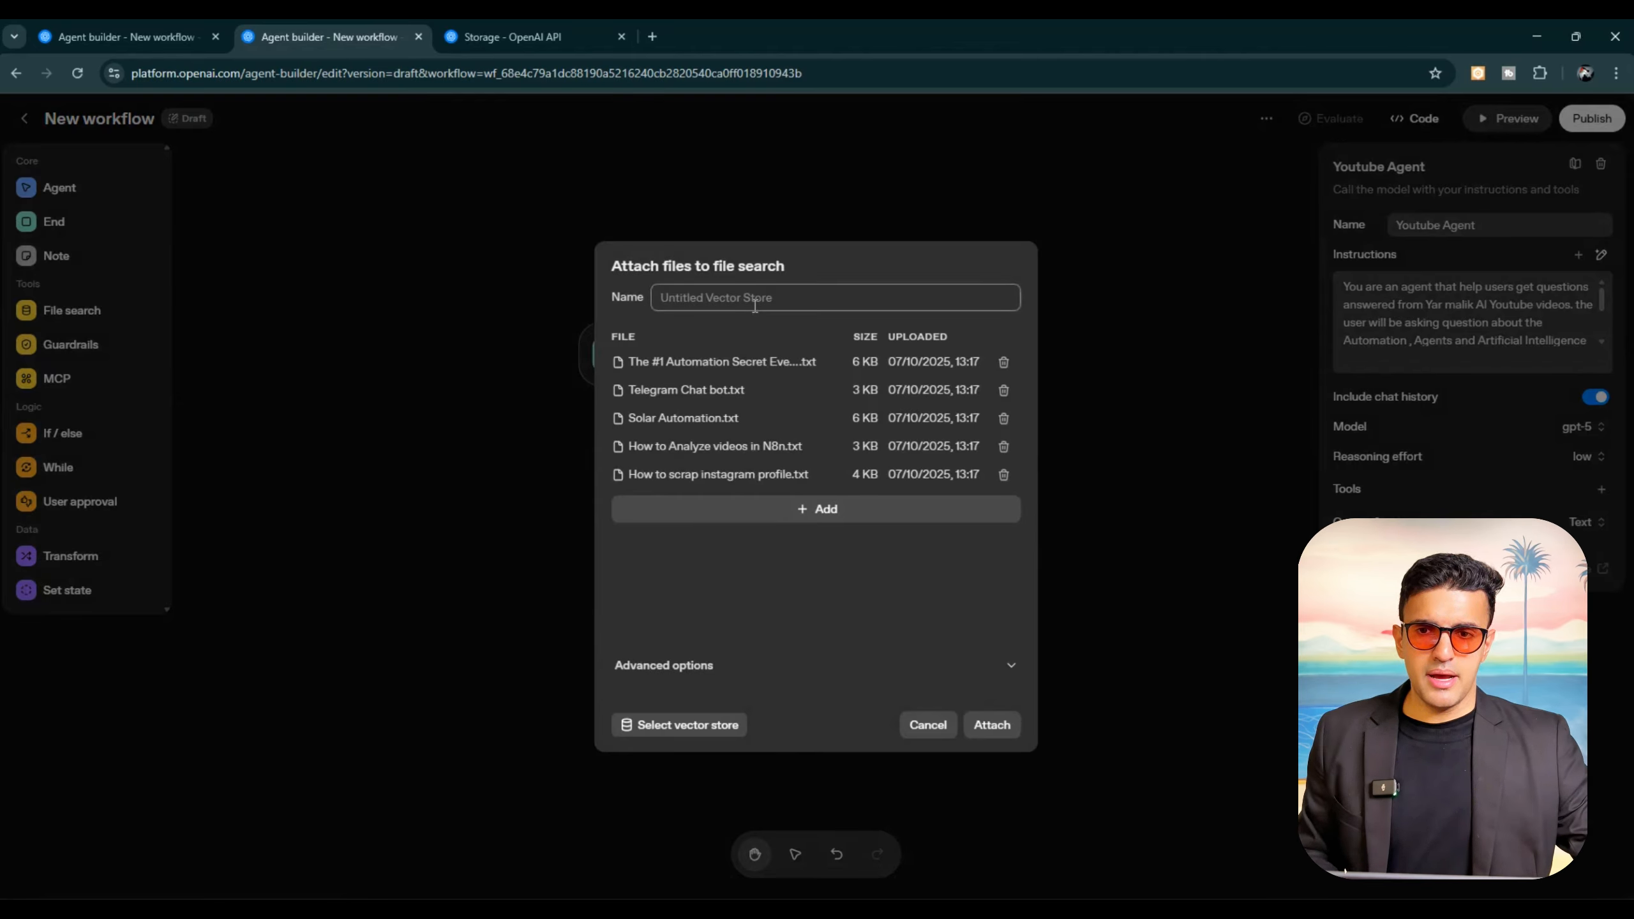
{"action": "type", "text": "Youtube transcripts"}
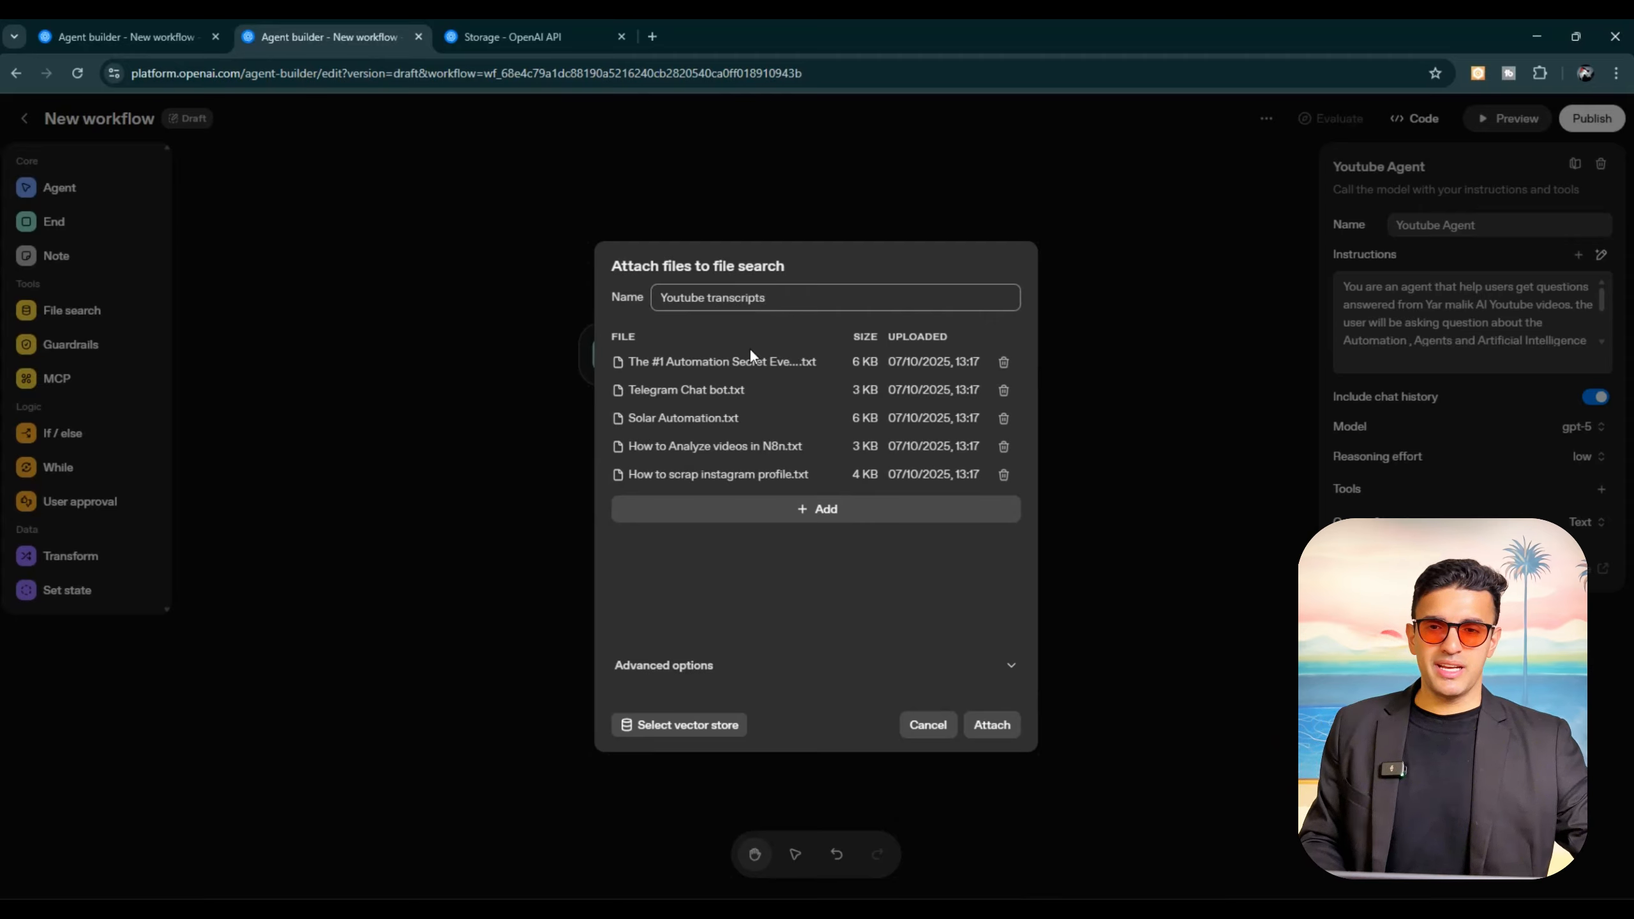
{"action": "left_click", "coordinate": [986, 725]}
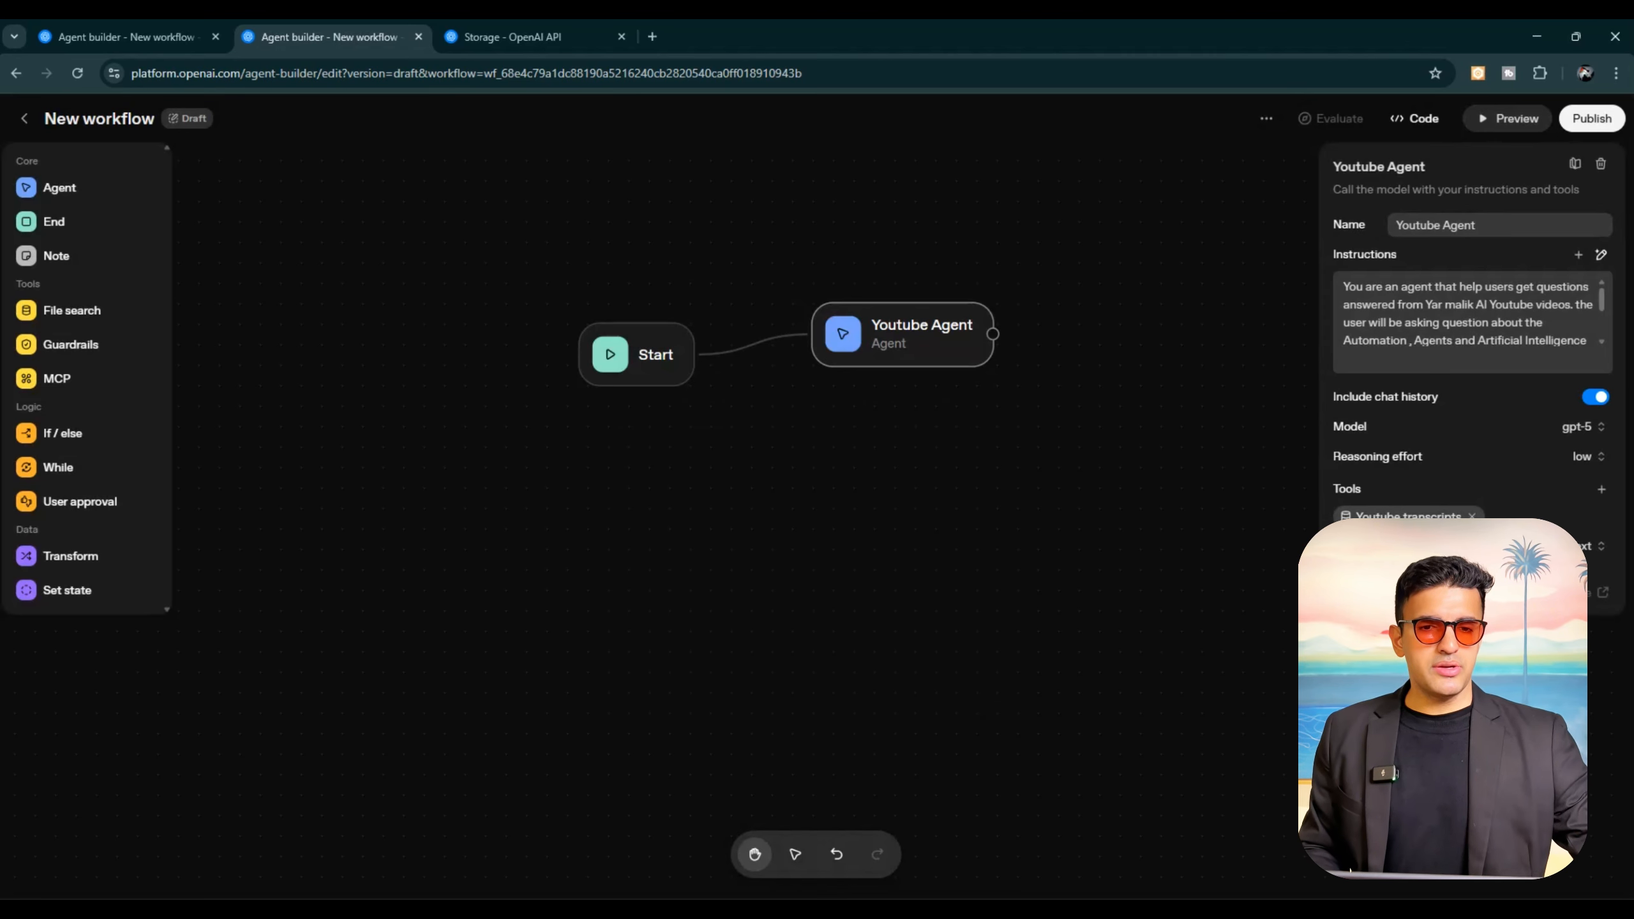
{"action": "left_click", "coordinate": [1090, 601]}
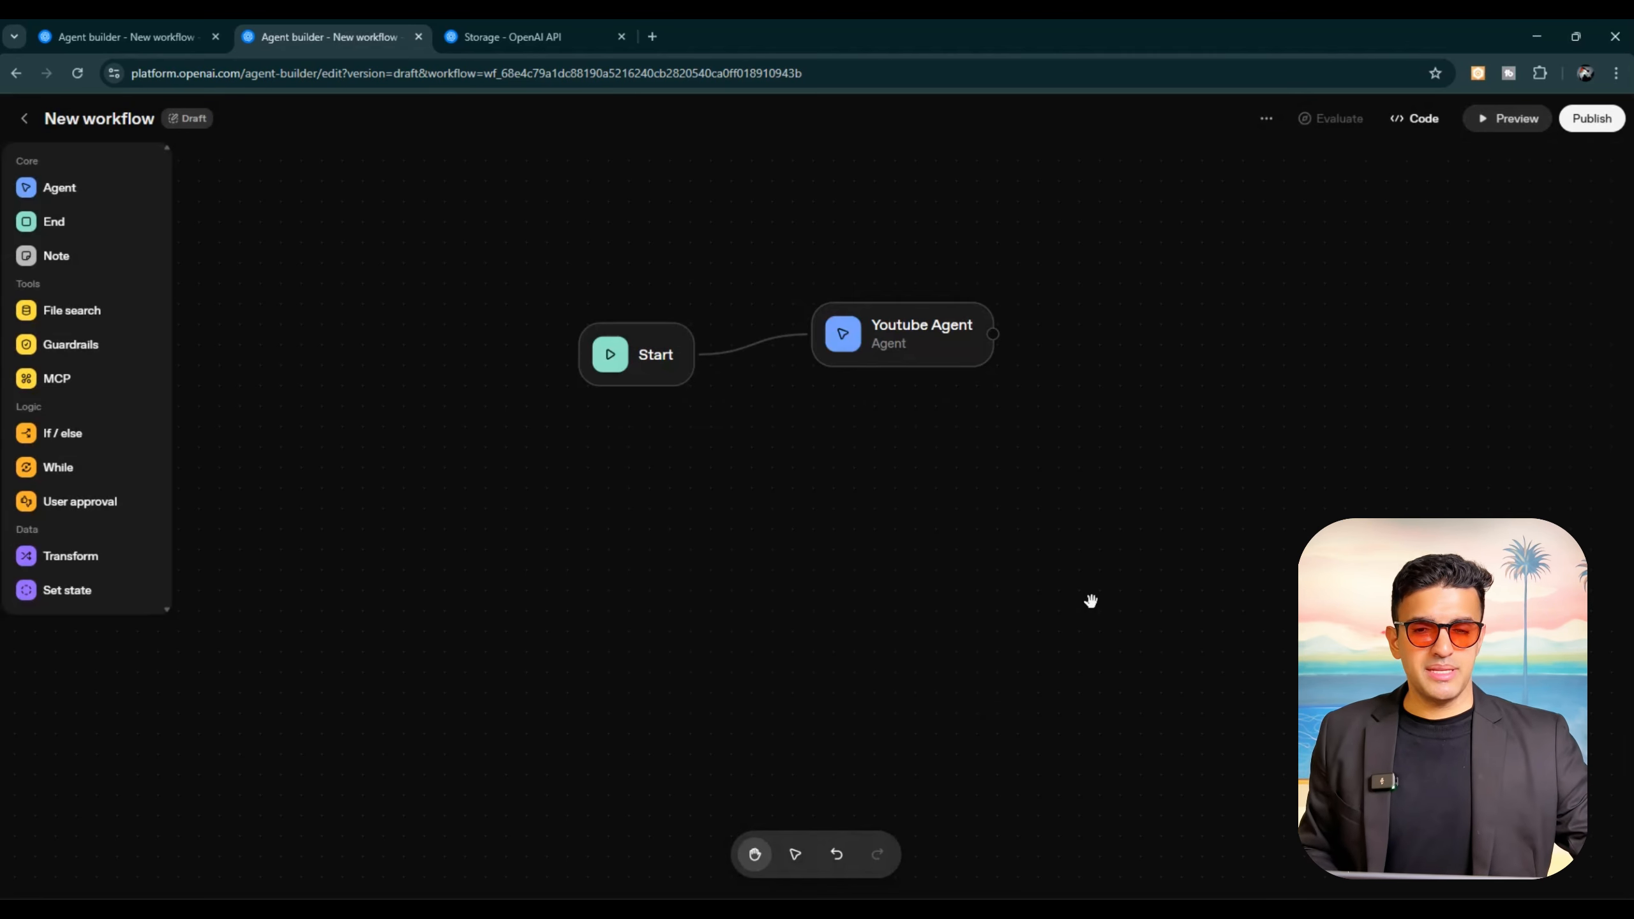
Step: Test the workflow in preview by asking "What is #1 Automation", review the agent's file searches and answer, and close the preview
{"action": "left_click", "coordinate": [1522, 118]}
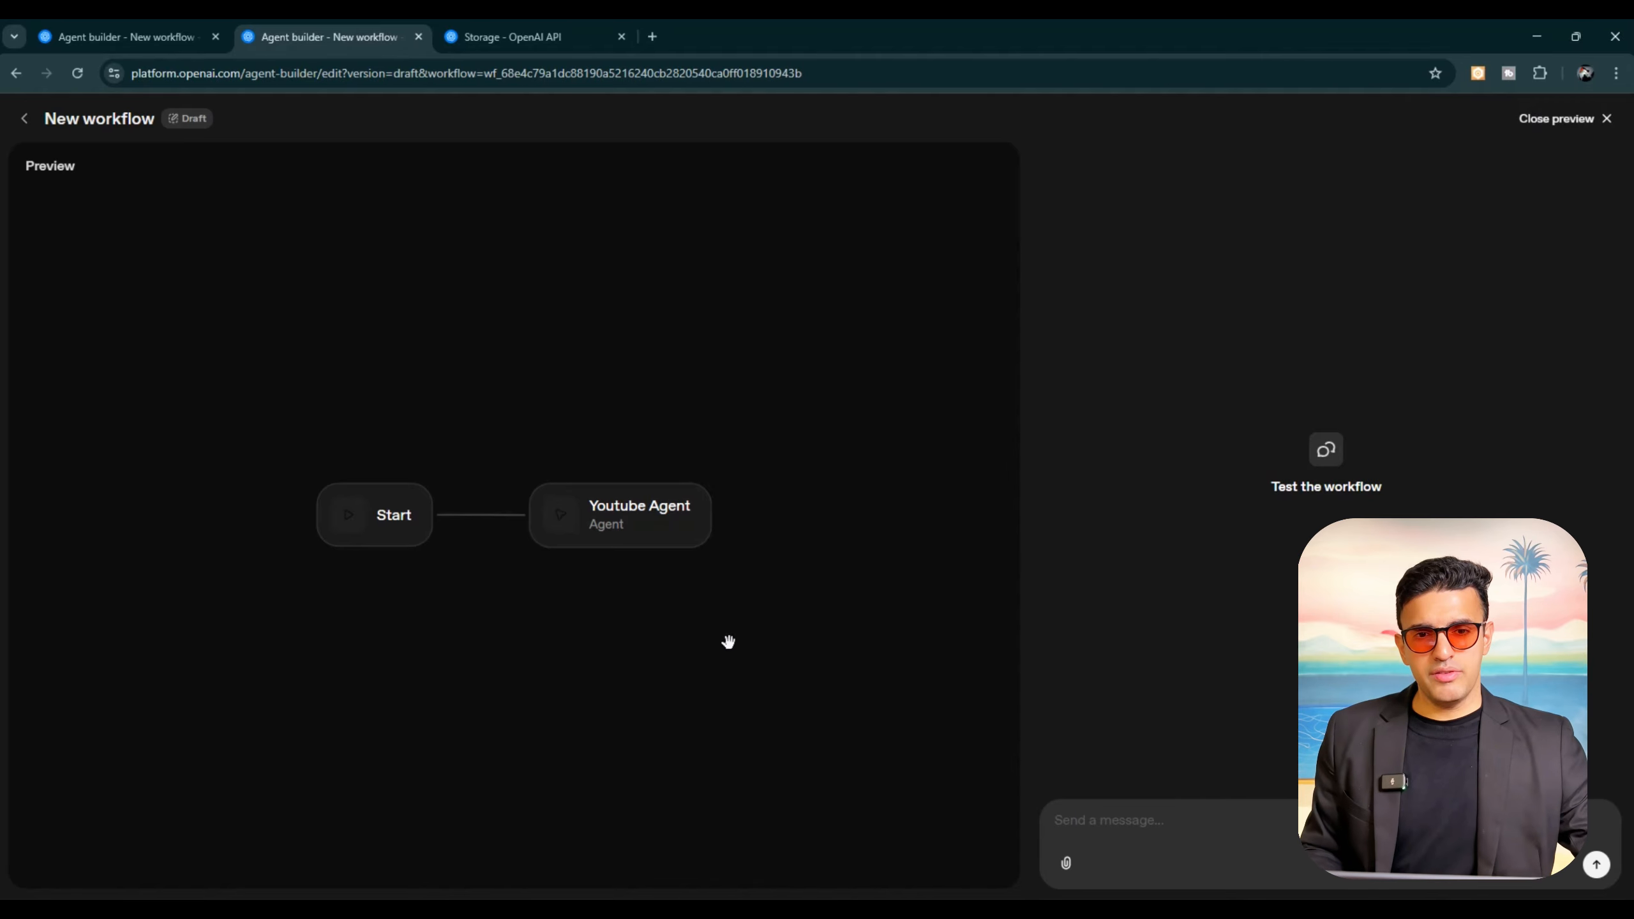
{"action": "left_click", "coordinate": [1180, 819]}
{"action": "type", "text": "What is #1 Automation"}
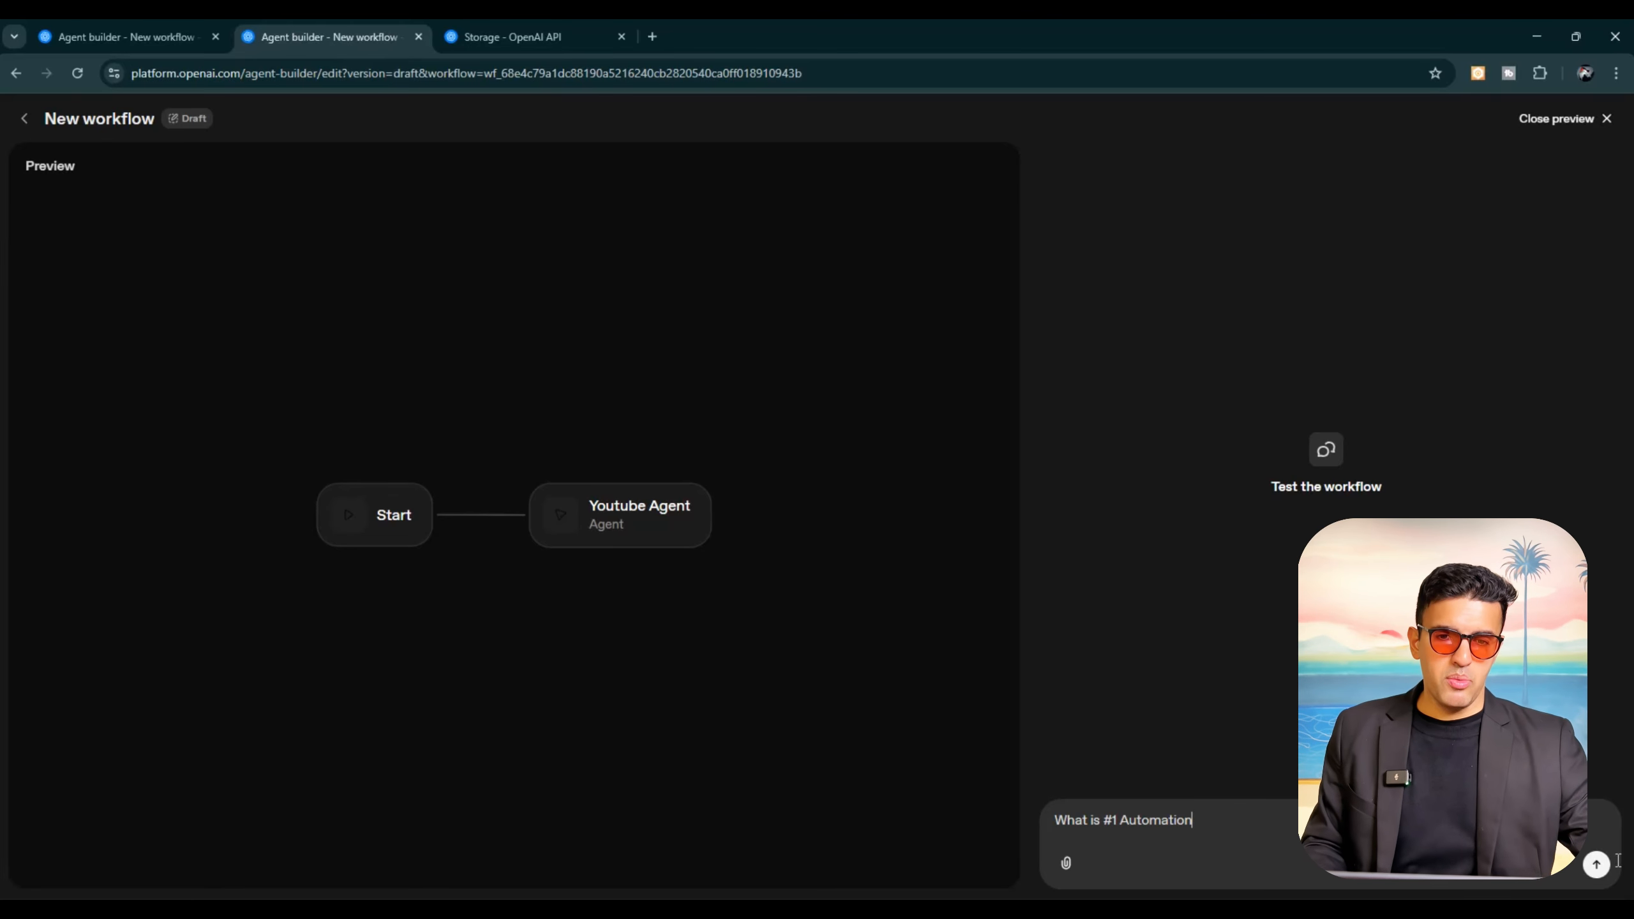
{"action": "left_click", "coordinate": [1597, 865]}
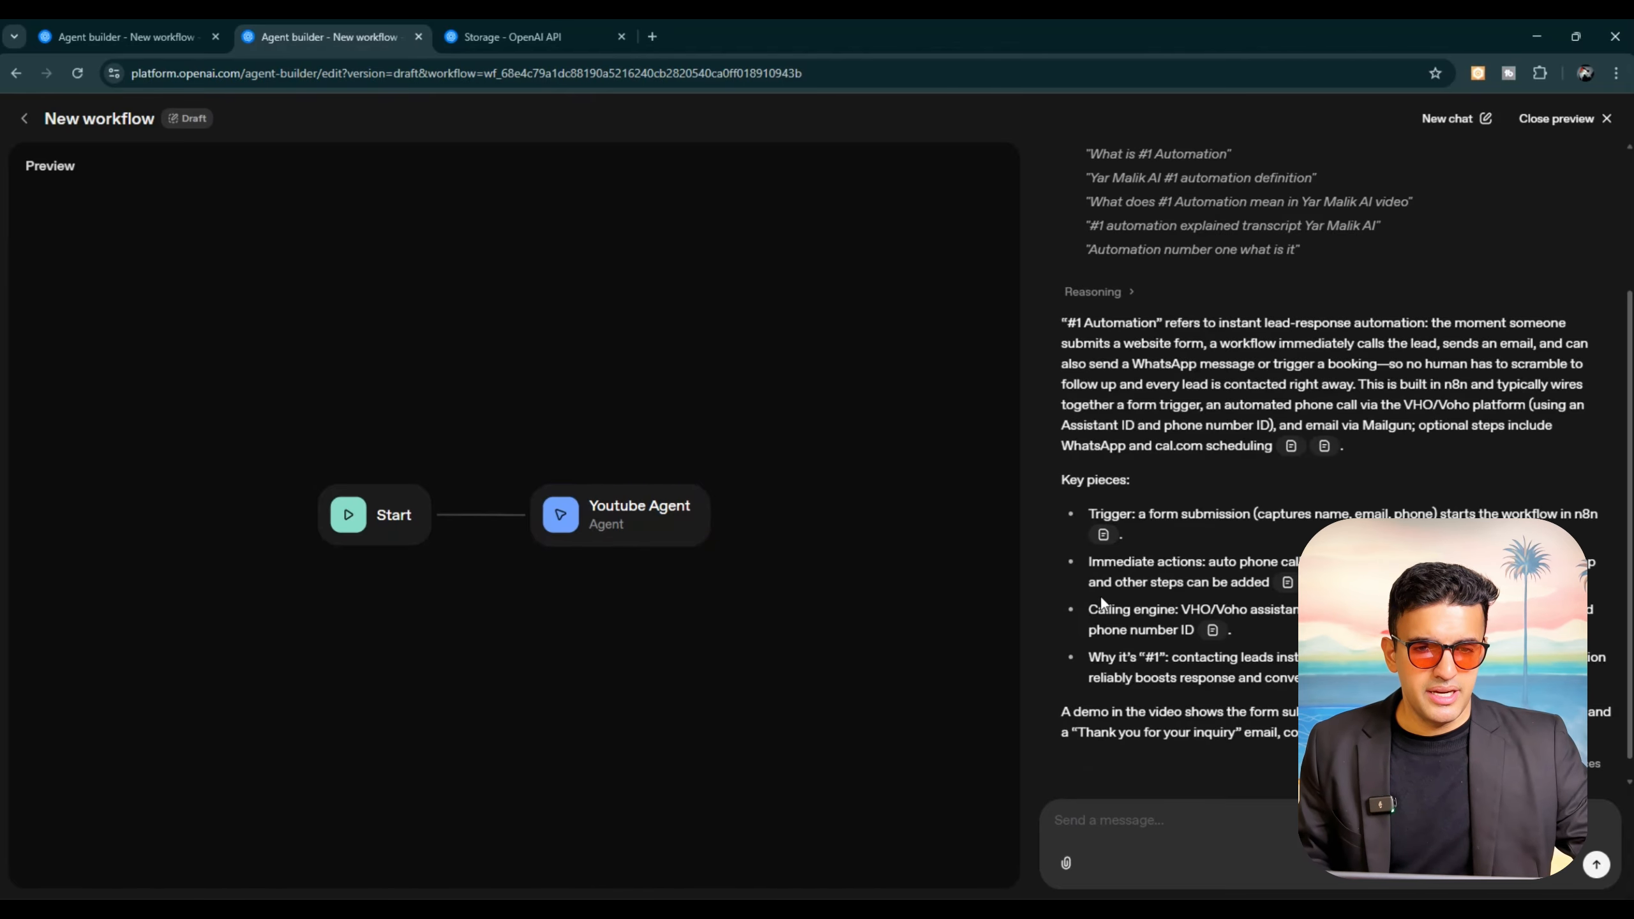
{"action": "scroll", "coordinate": [1101, 595], "scroll_direction": "up", "scroll_amount": 3}
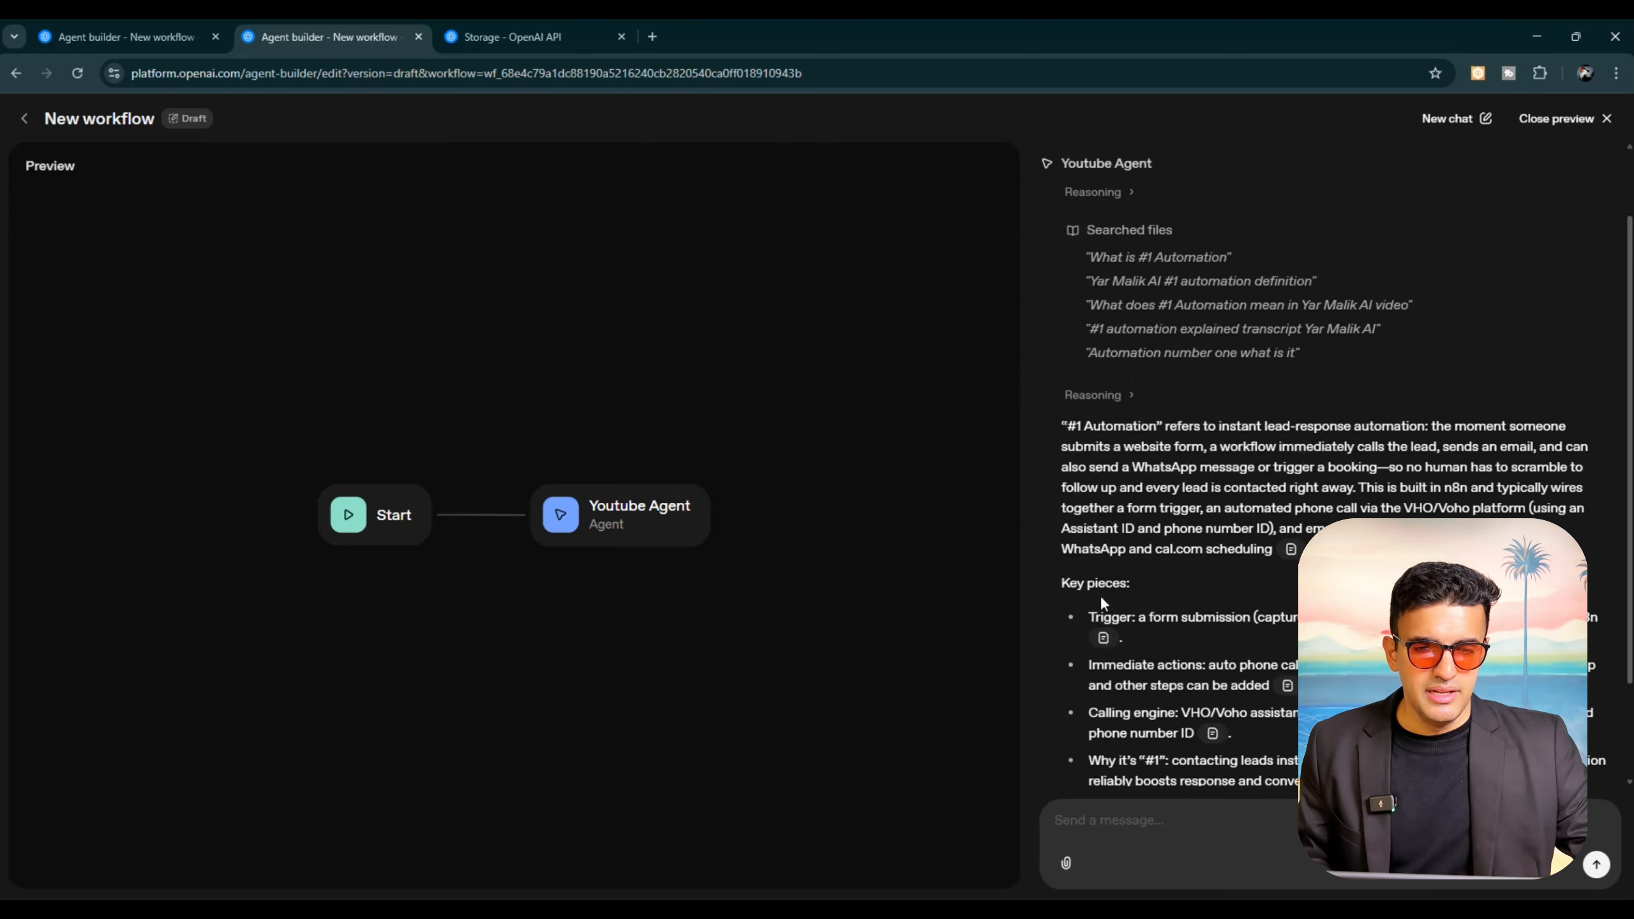
{"action": "mouse_move", "coordinate": [1292, 630]}
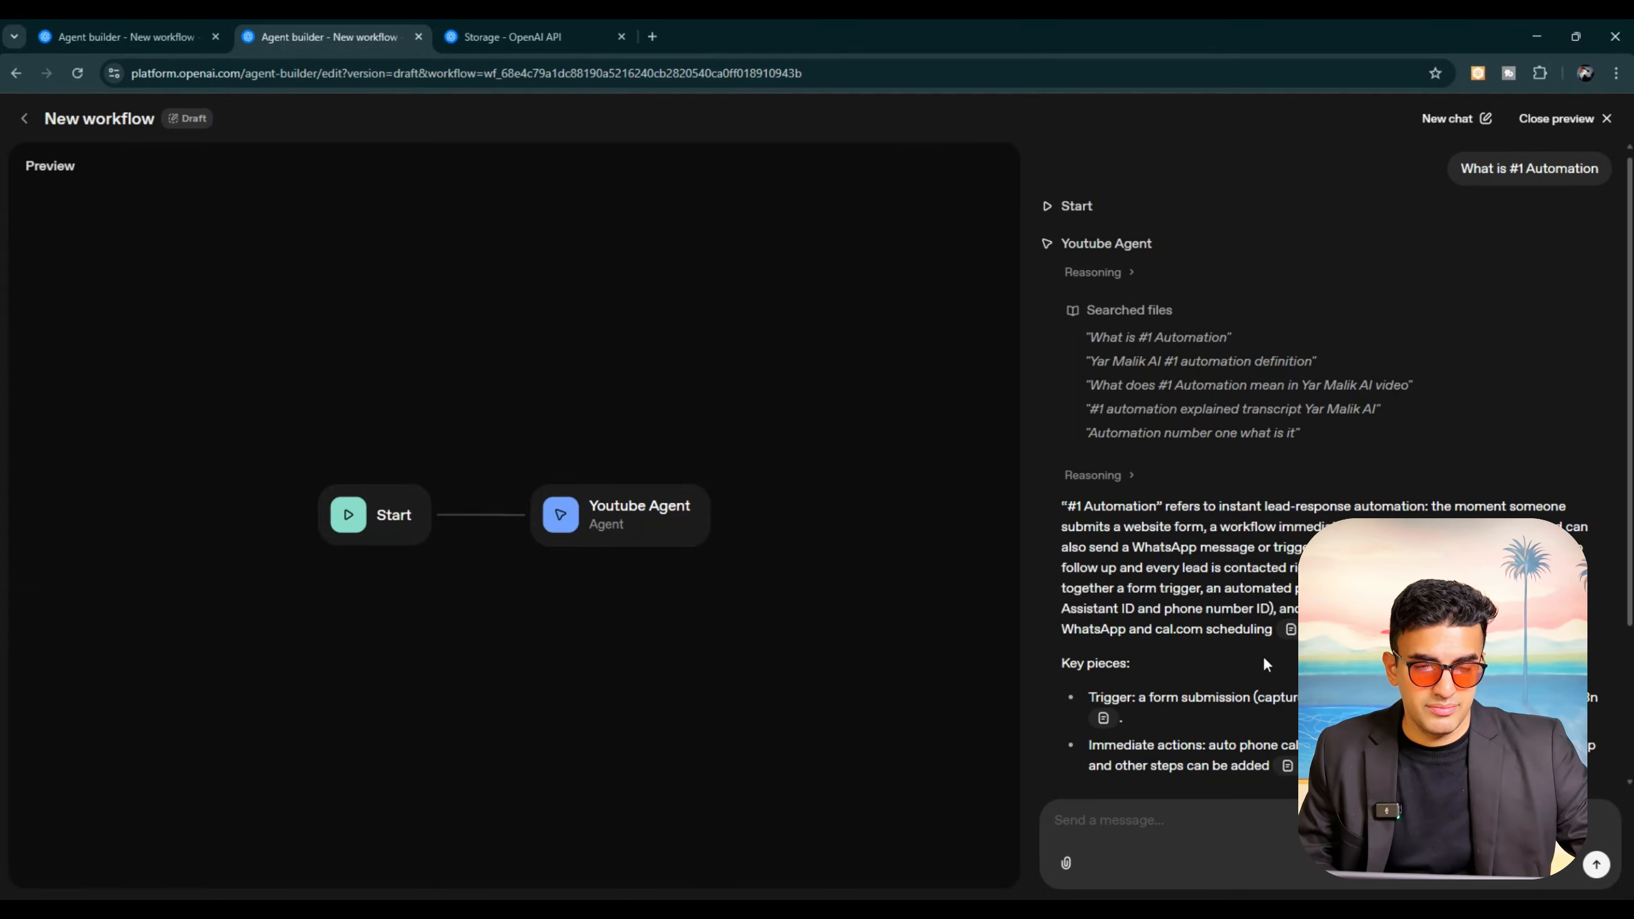
{"action": "scroll", "coordinate": [1259, 659], "scroll_direction": "down", "scroll_amount": 3}
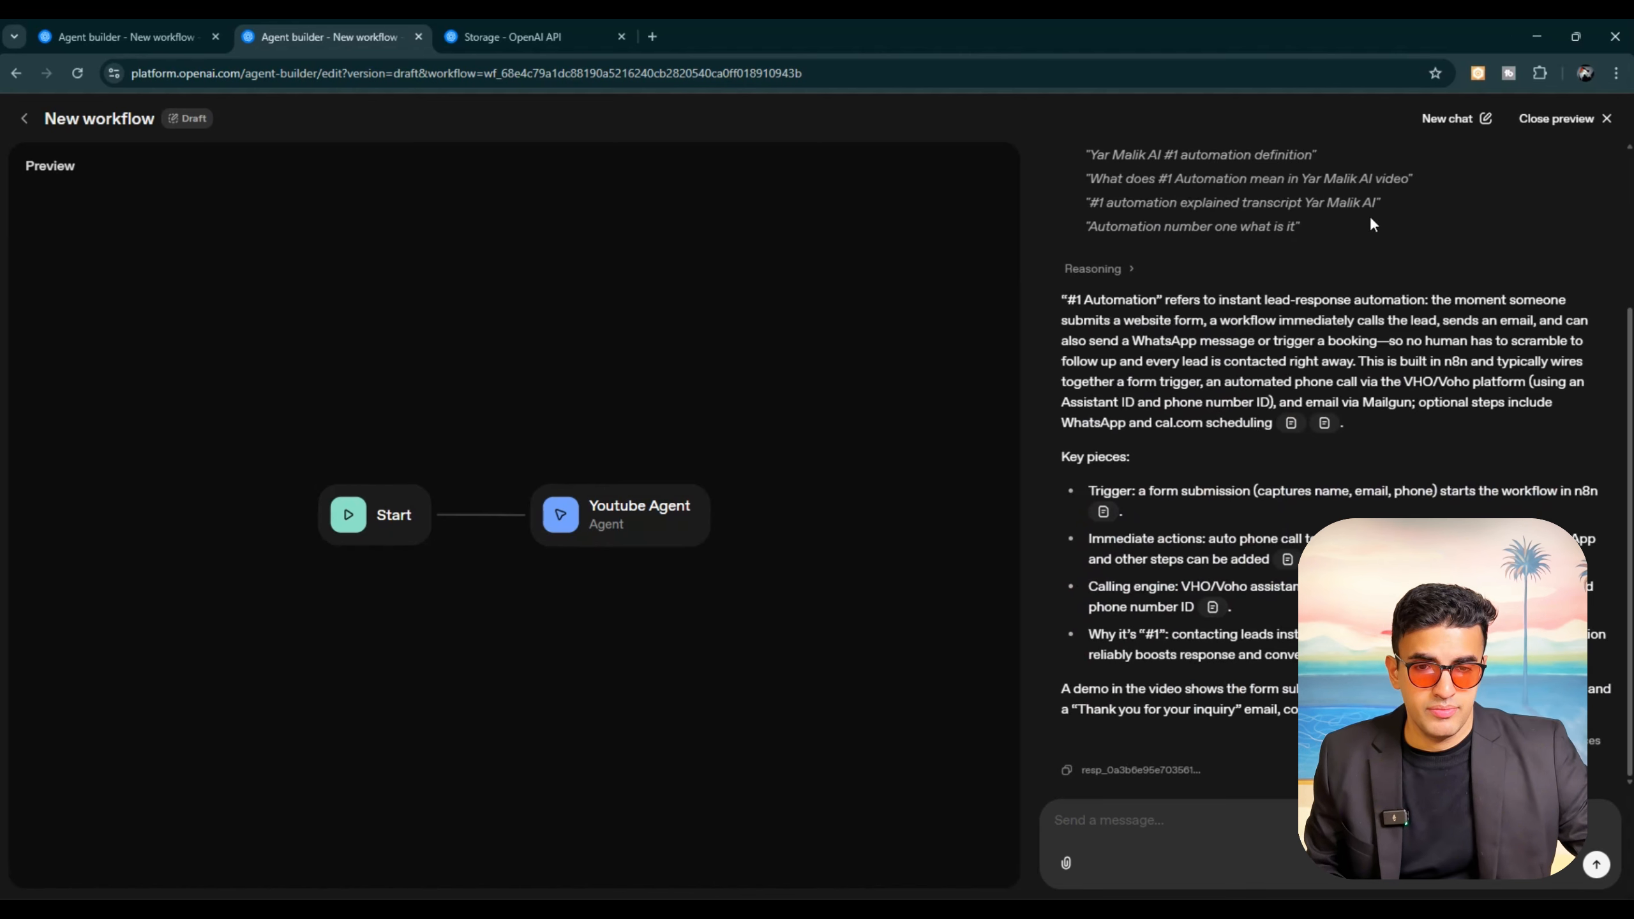
{"action": "left_click", "coordinate": [1607, 123]}
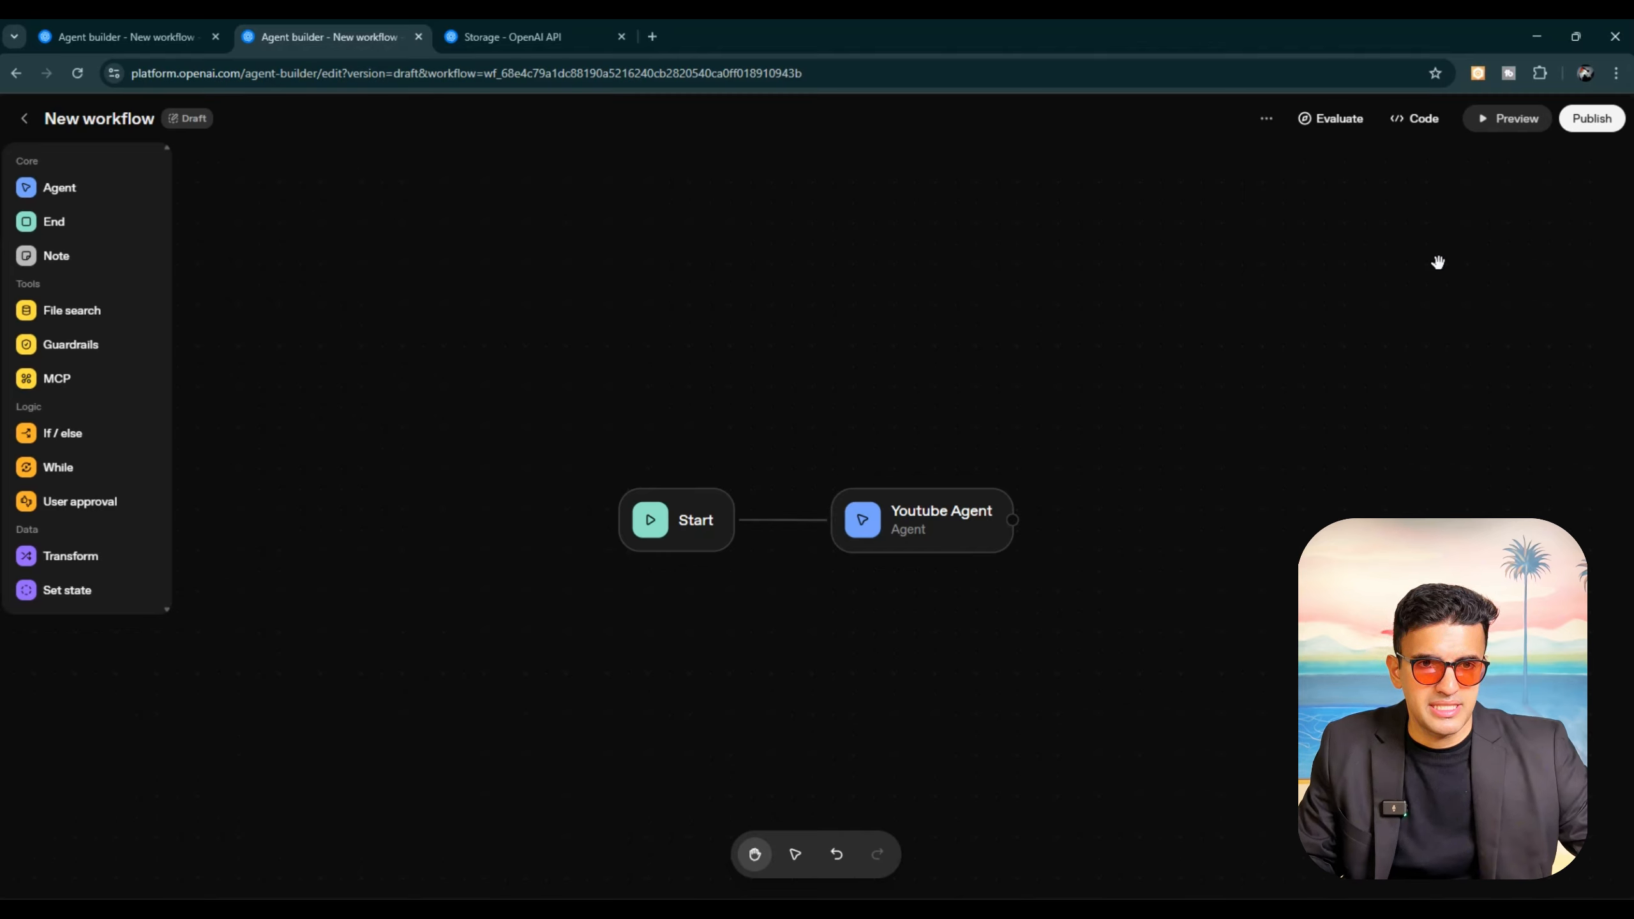
Step: Publish the workflow under the name New workflow and review its ChatKit and Agents SDK deployment options
{"action": "left_click", "coordinate": [1592, 120]}
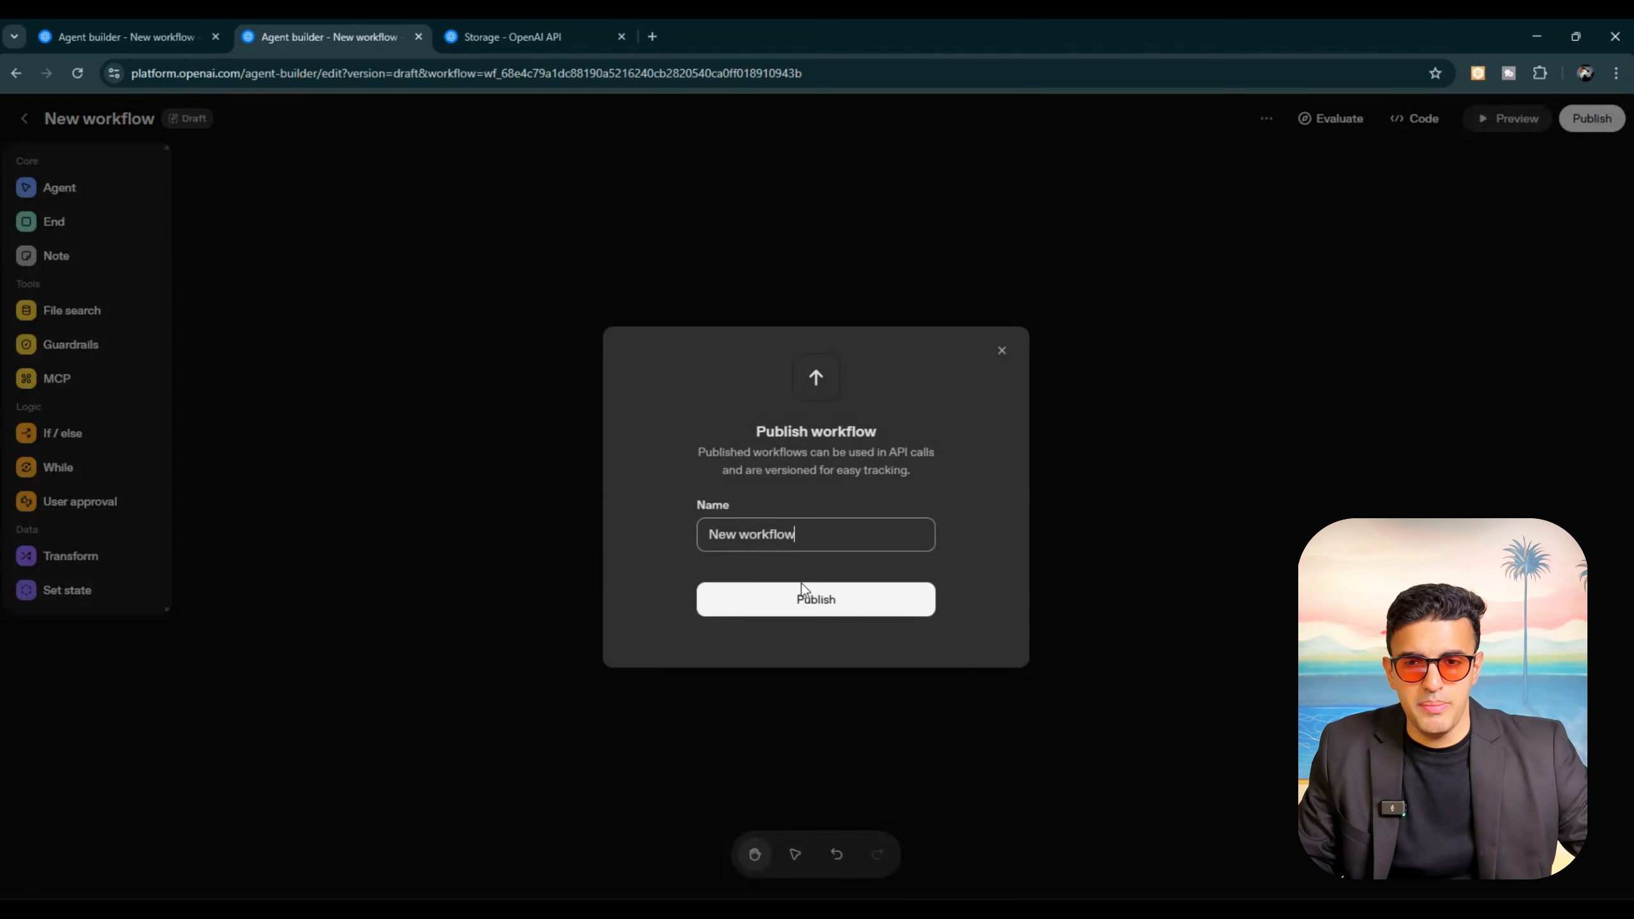
{"action": "left_click", "coordinate": [818, 603]}
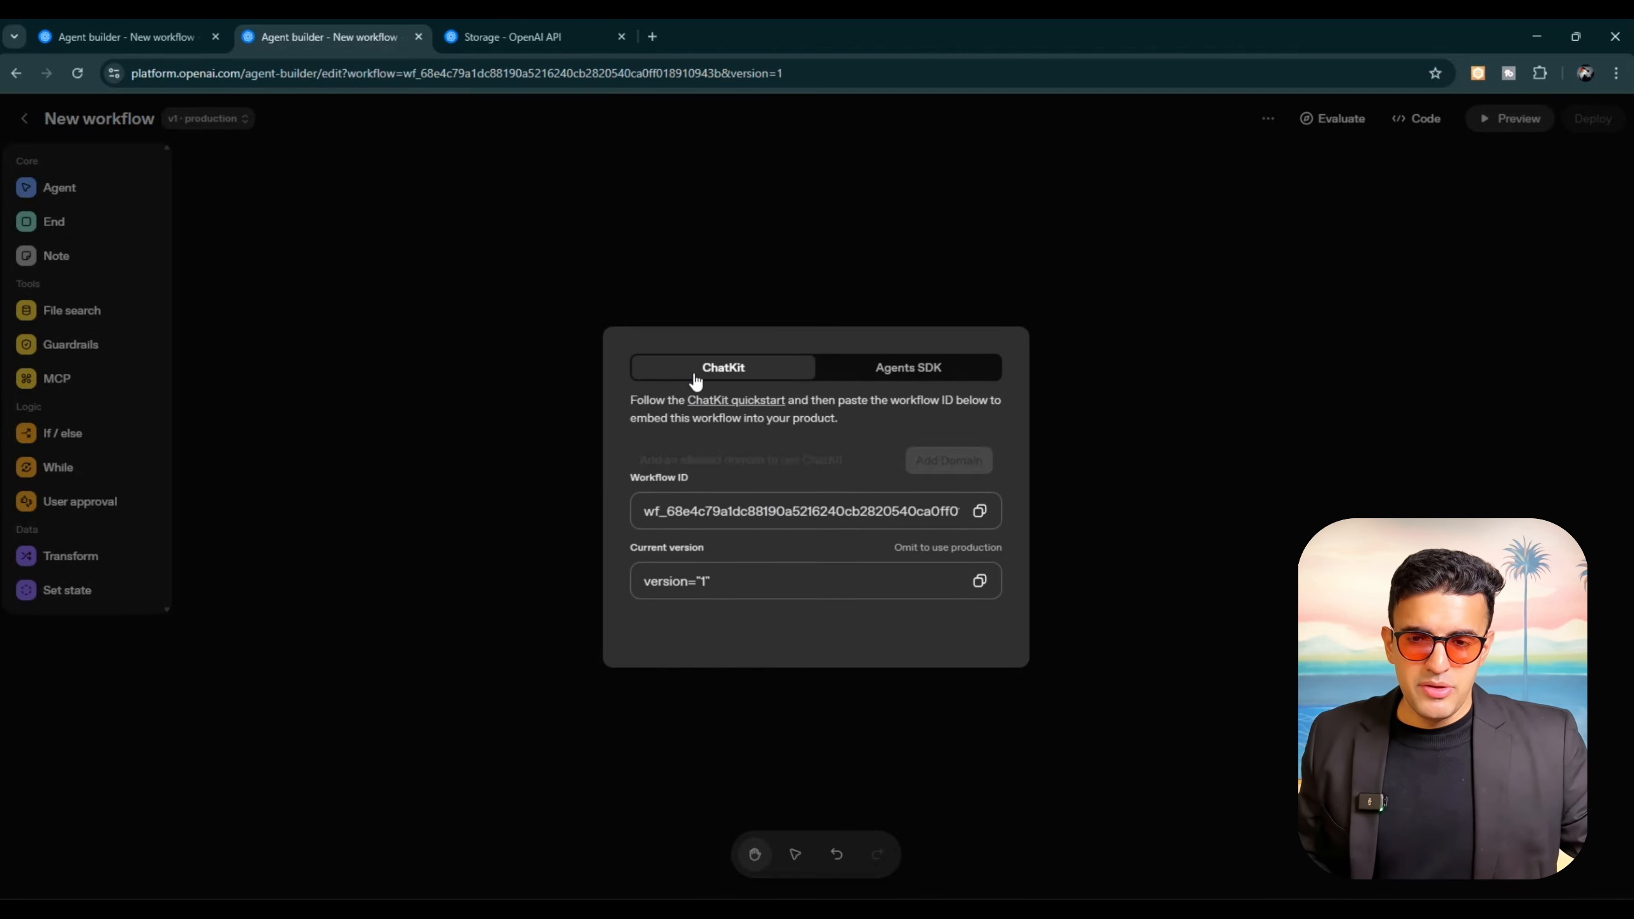
{"action": "left_click", "coordinate": [915, 372]}
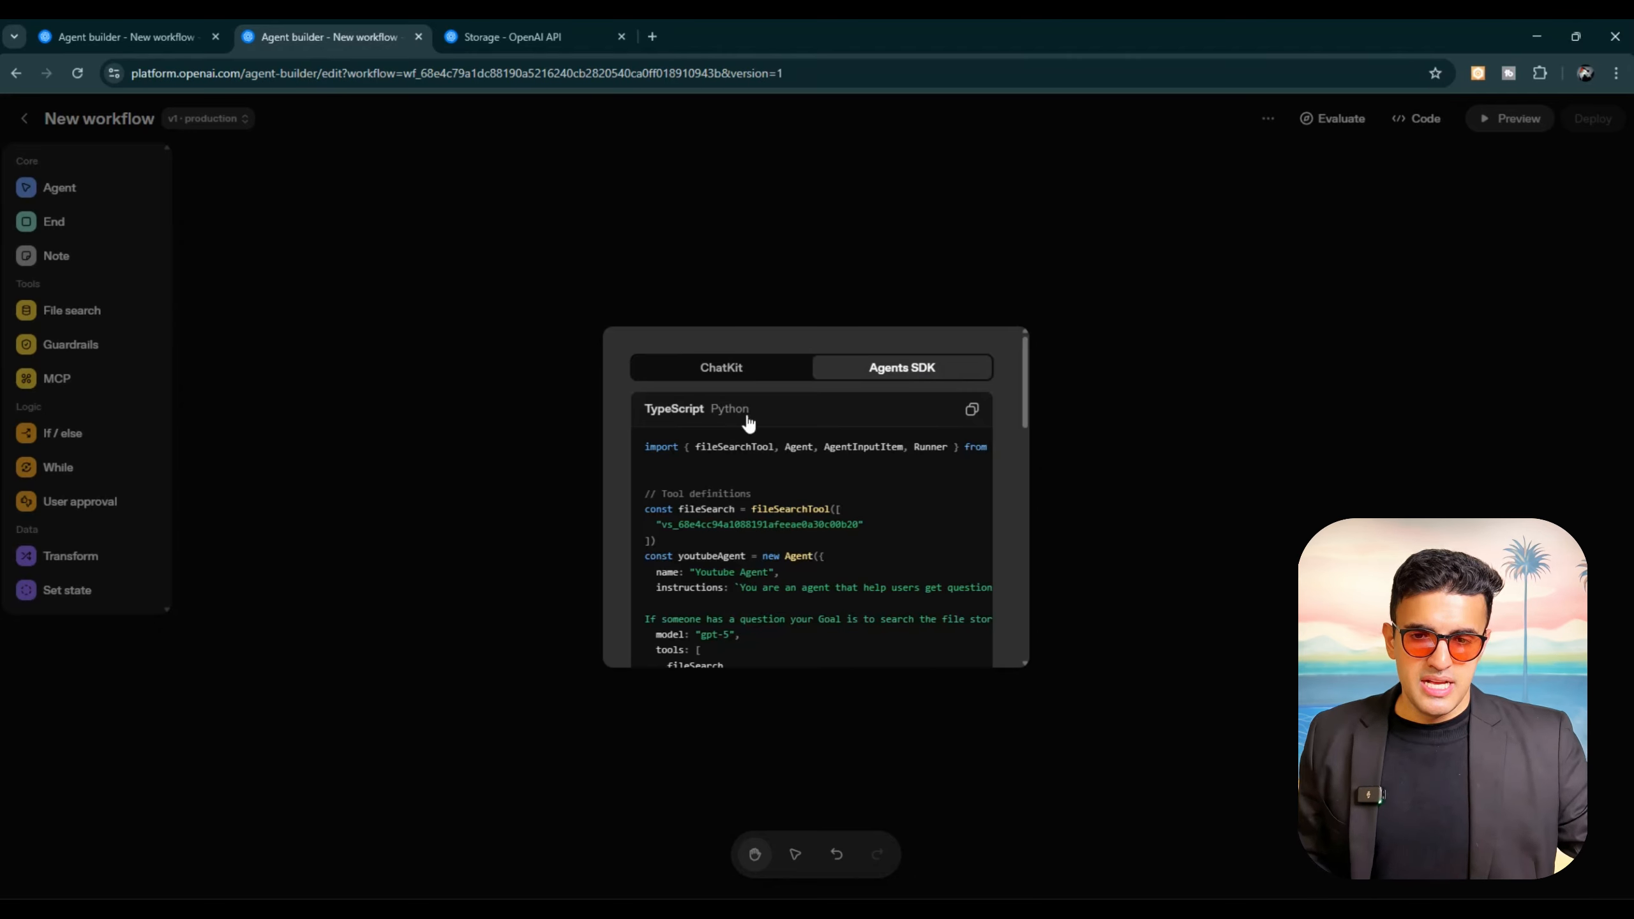
{"action": "left_click", "coordinate": [735, 379]}
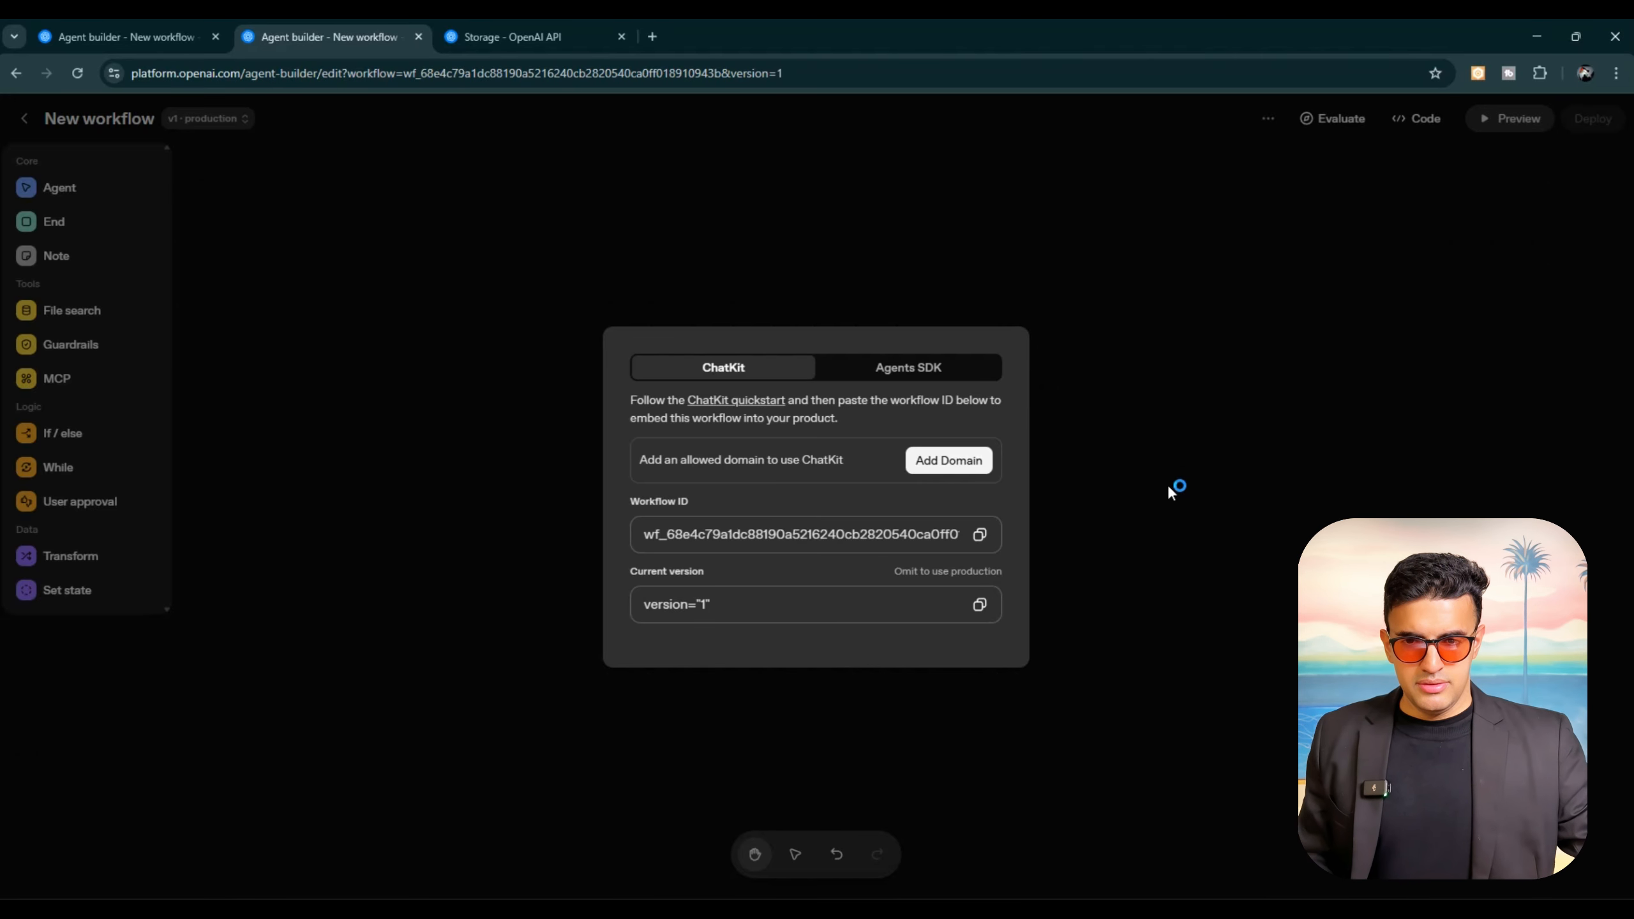
{"action": "left_click", "coordinate": [1169, 488]}
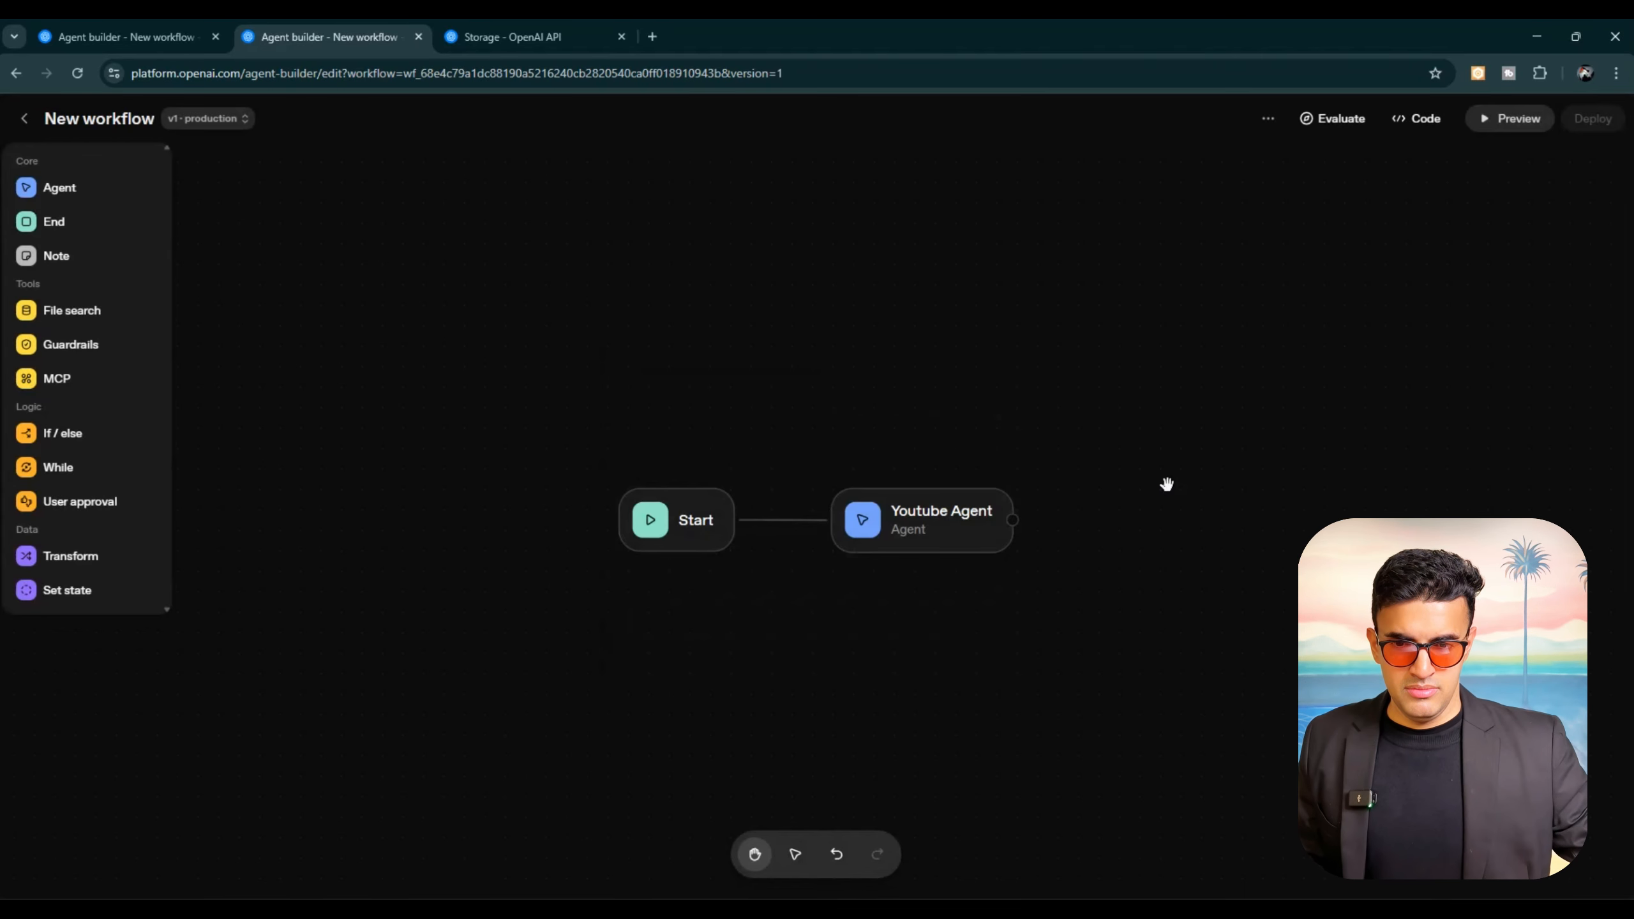